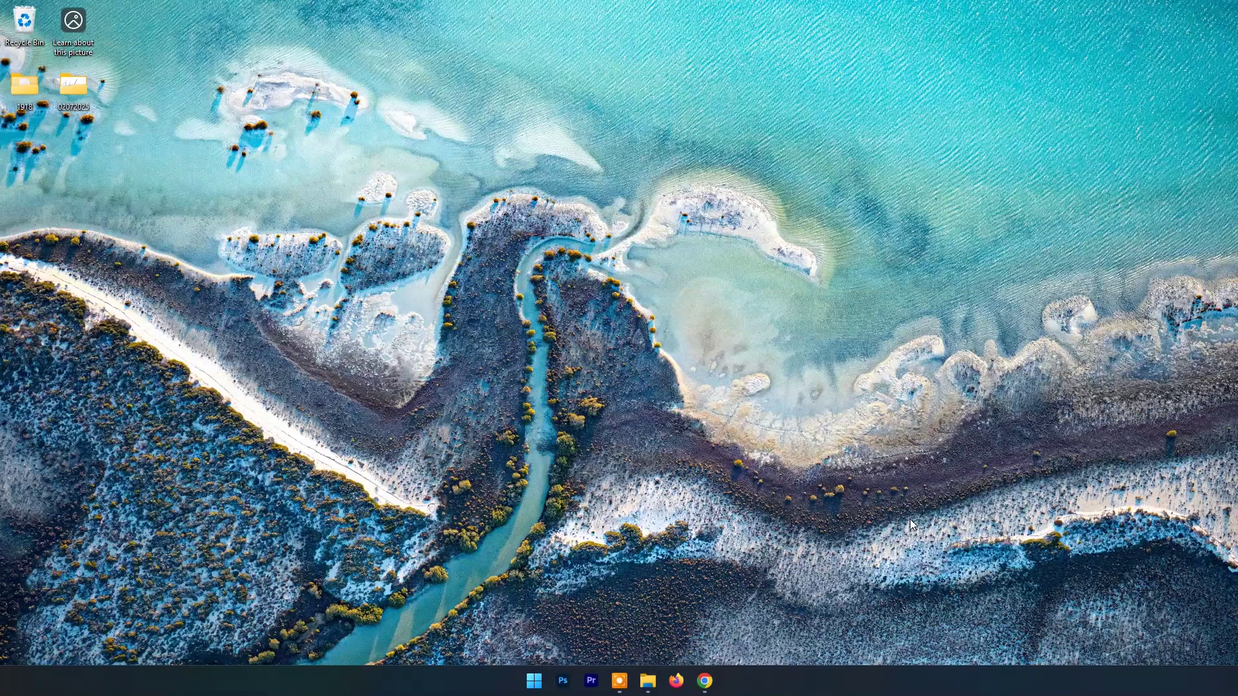
Step: Bring up the PDNob free online PDF editor page in Chrome, browse its tool list, then choose Get Started
click(705, 681)
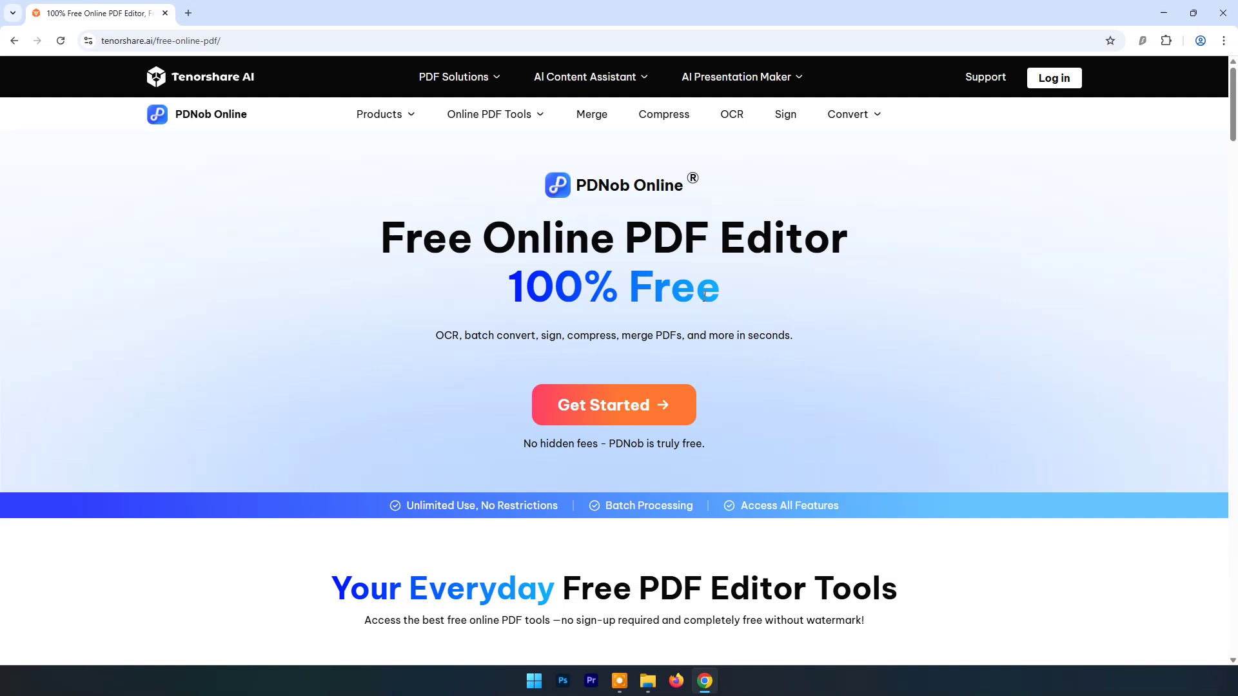
scroll(687, 275, down, 7)
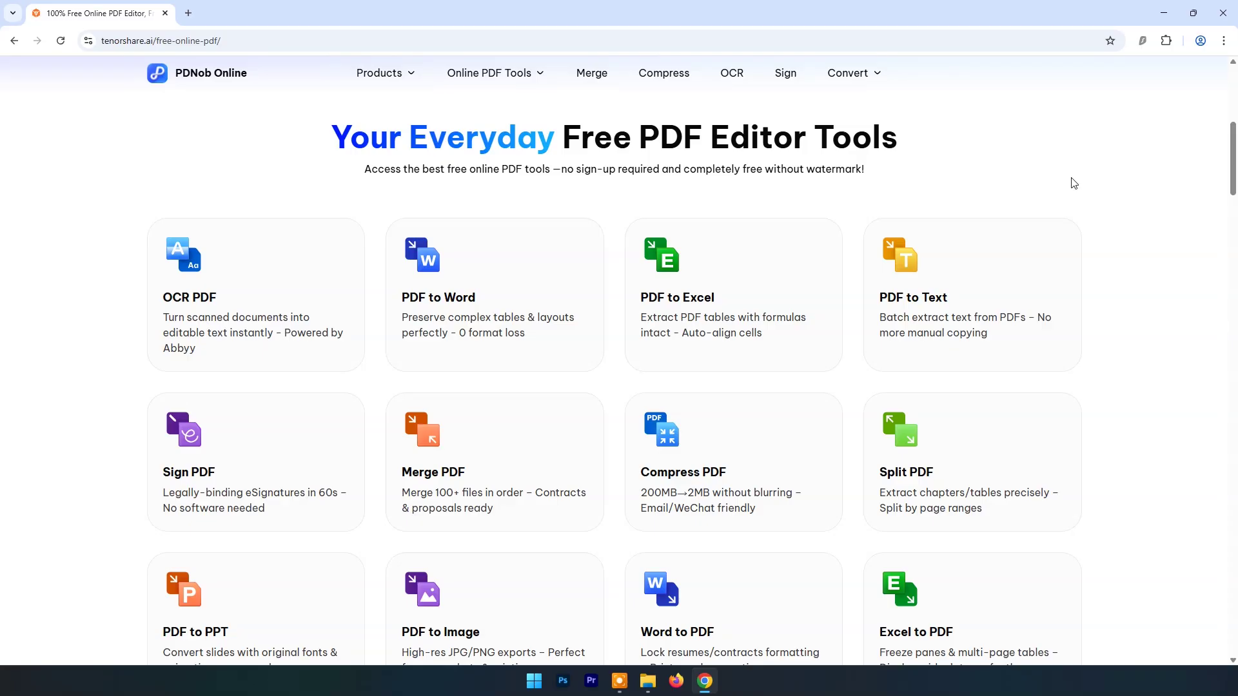
scroll(1074, 184, down, 1)
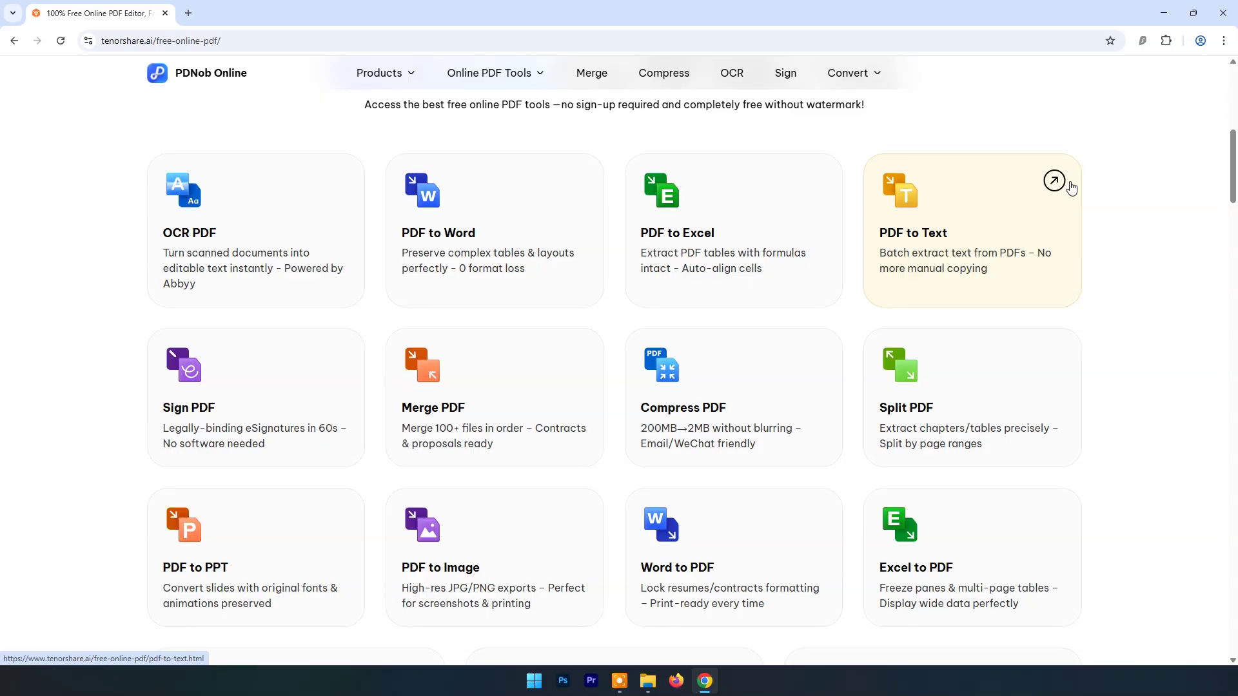
scroll(1071, 187, down, 6)
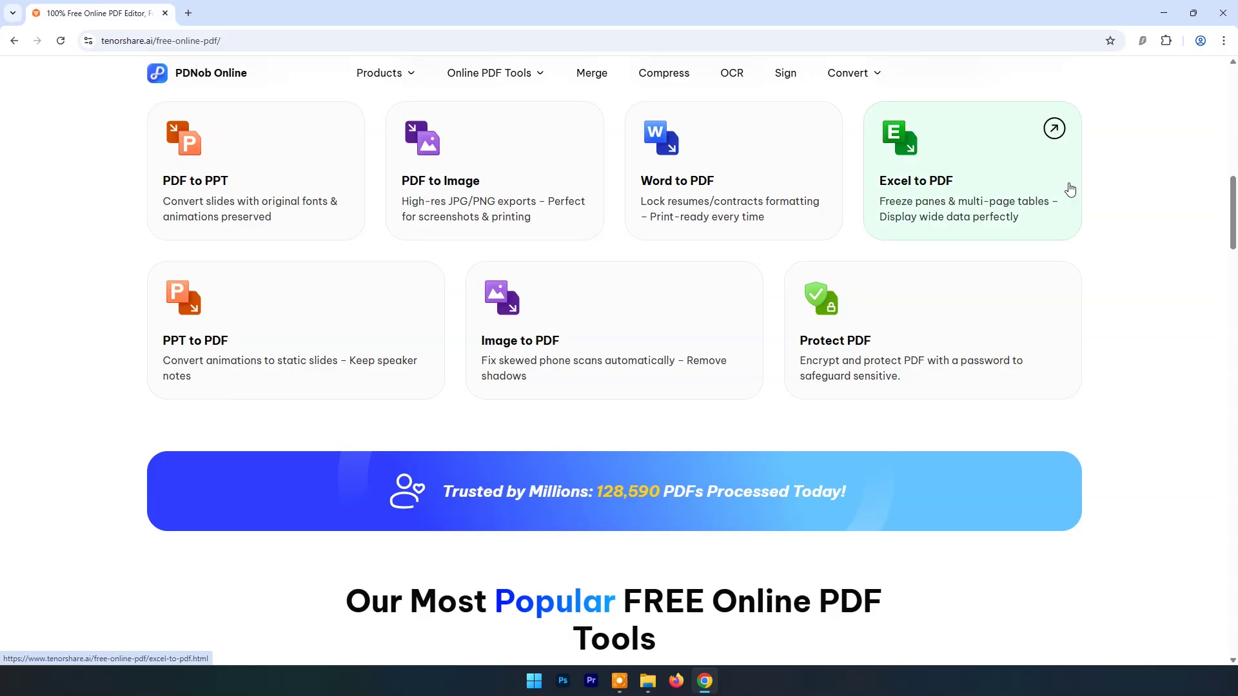
scroll(1068, 187, up, 10)
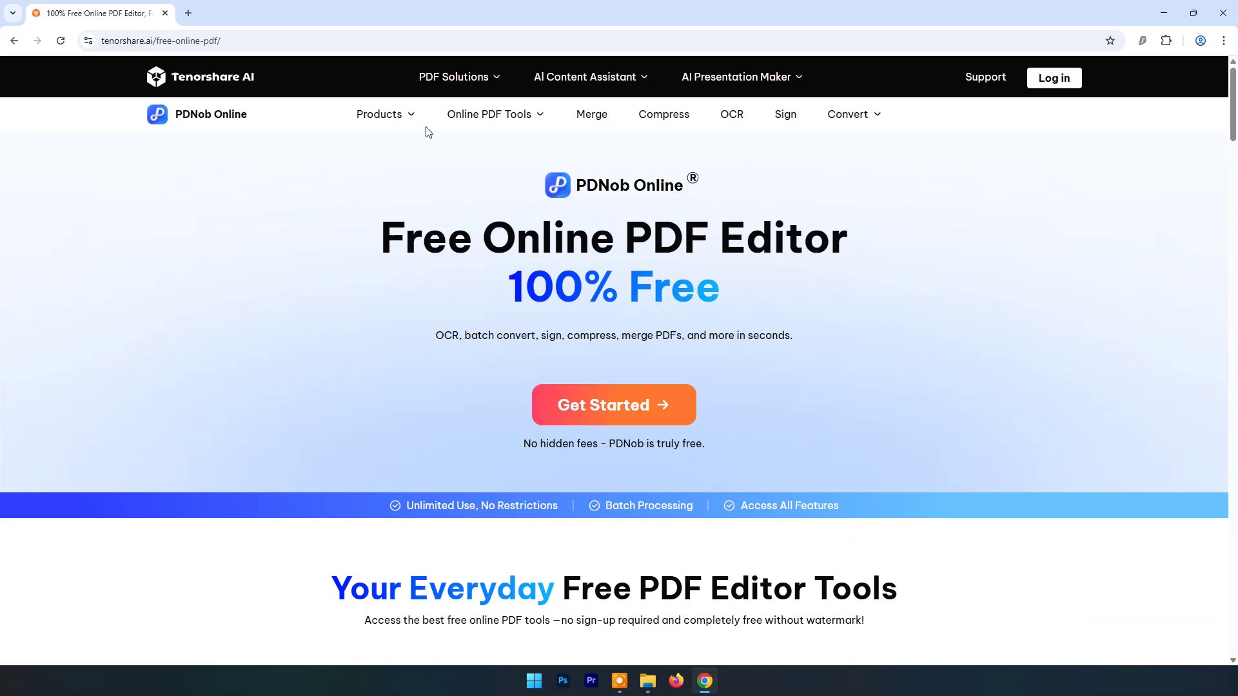
click(602, 406)
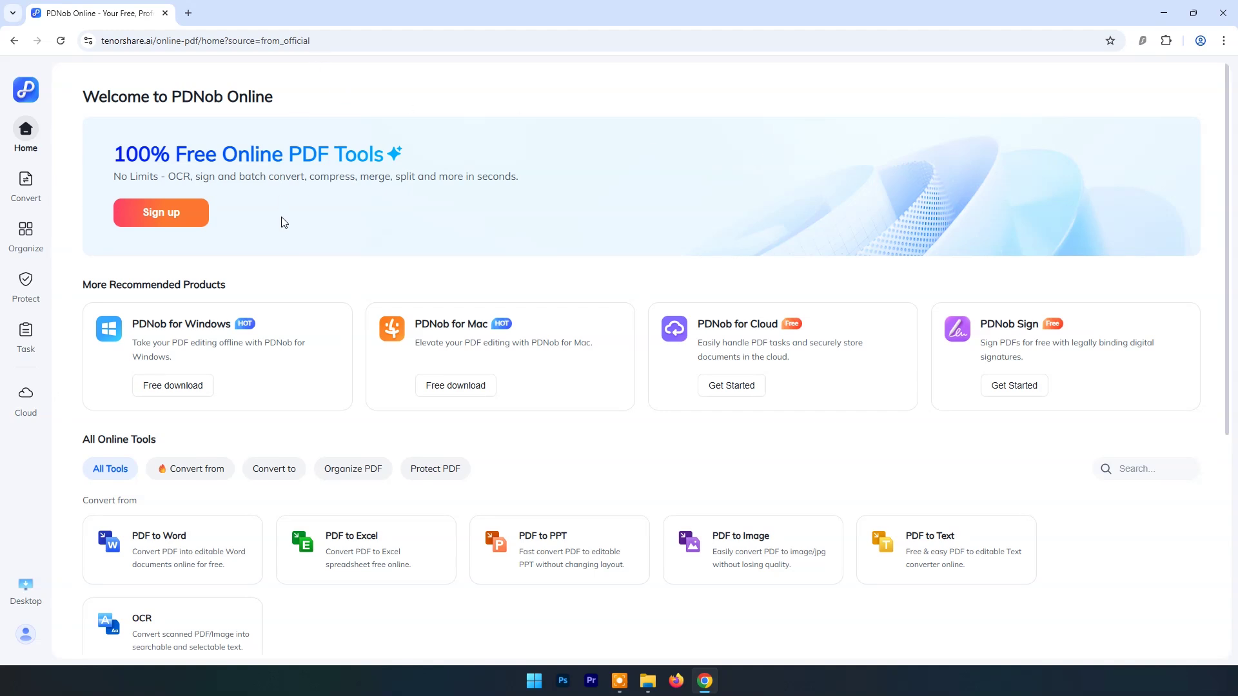
scroll(854, 299, down, 4)
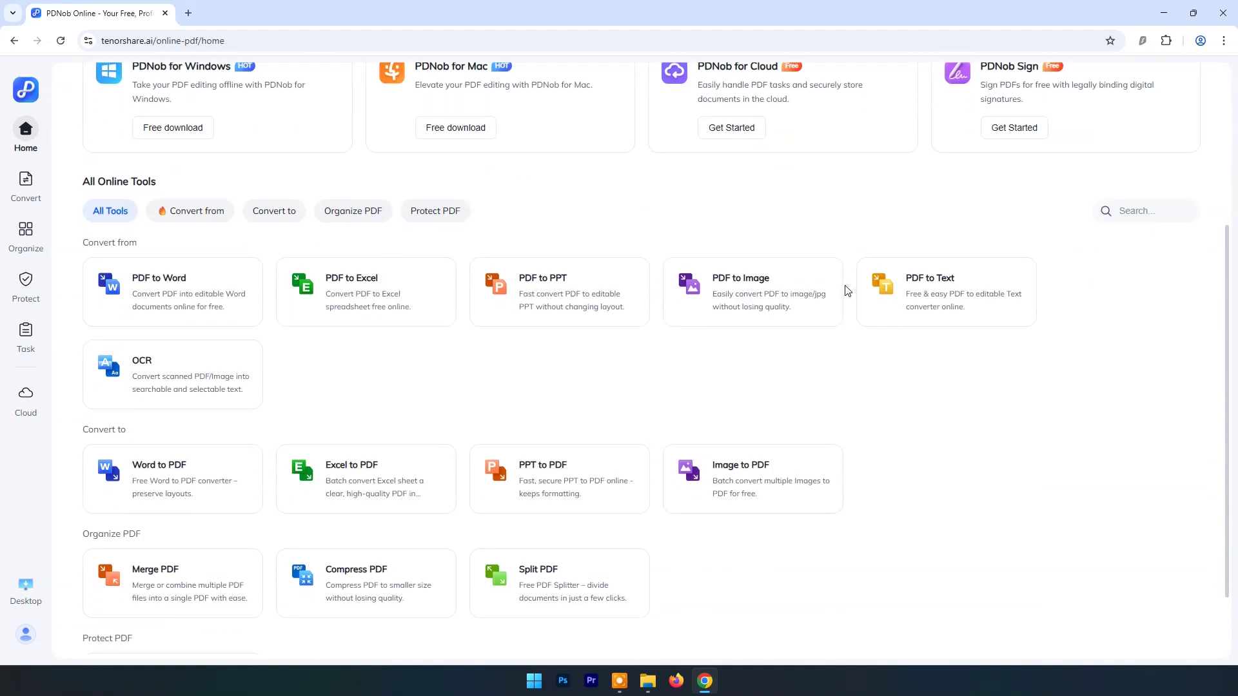
scroll(794, 277, up, 3)
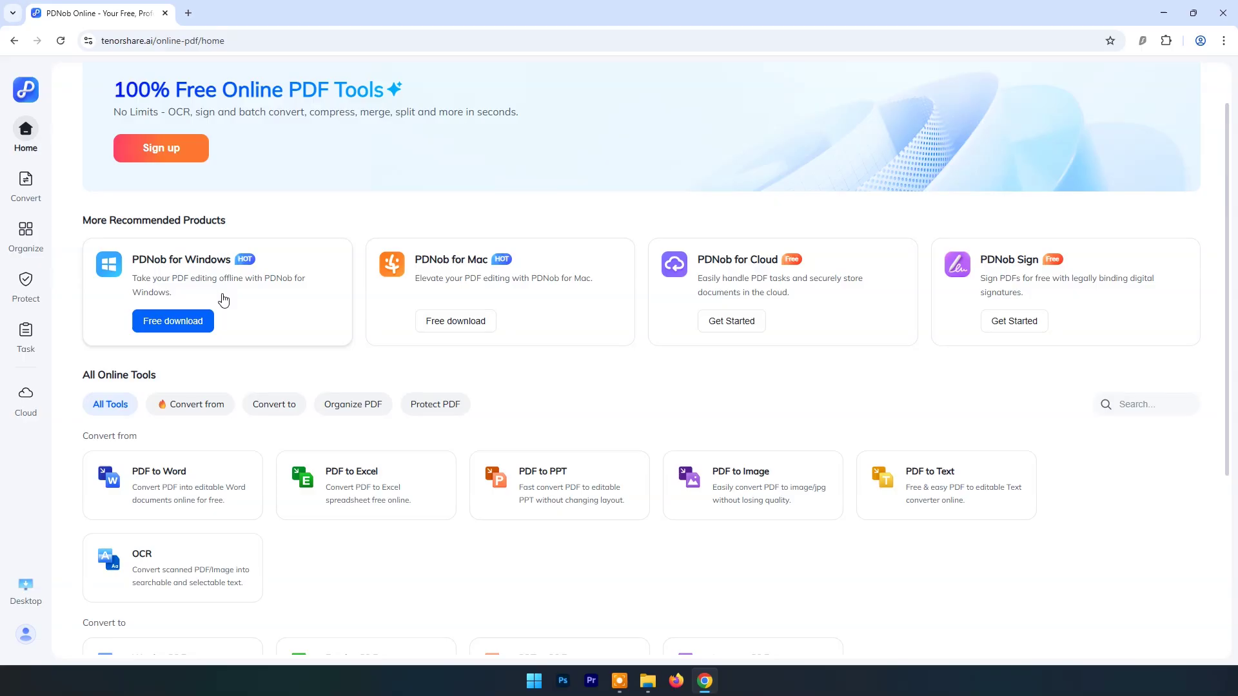
scroll(542, 486, down, 4)
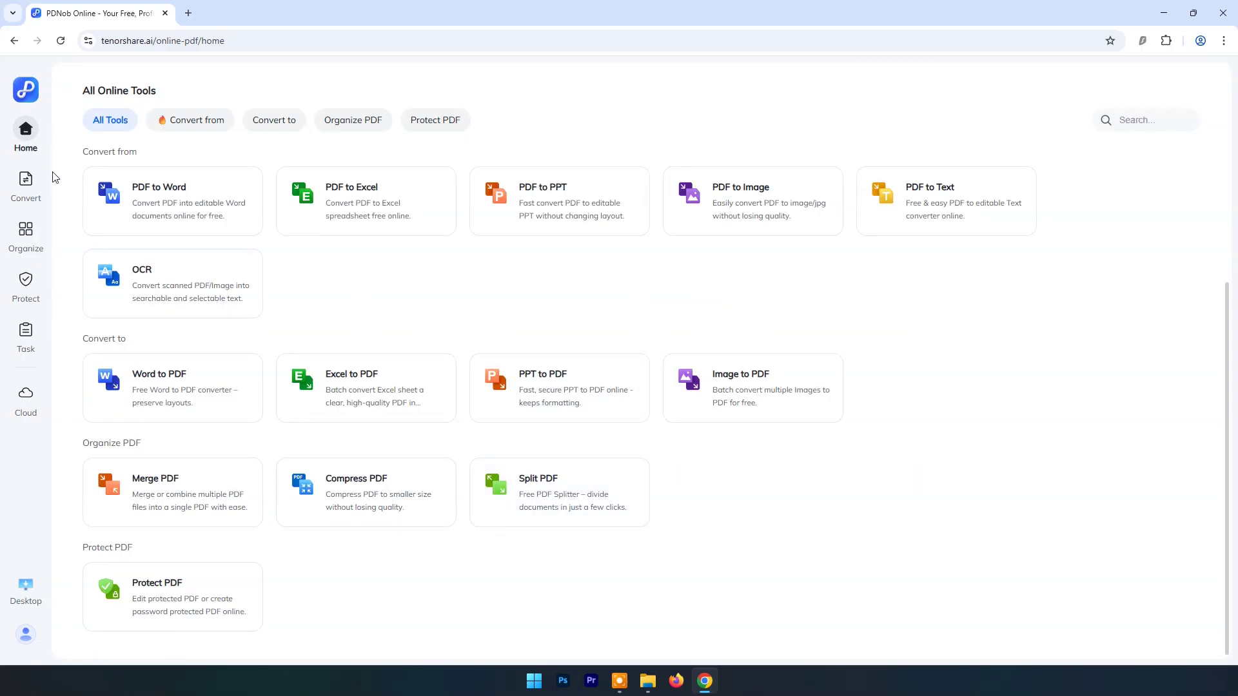
mouse_move(27, 246)
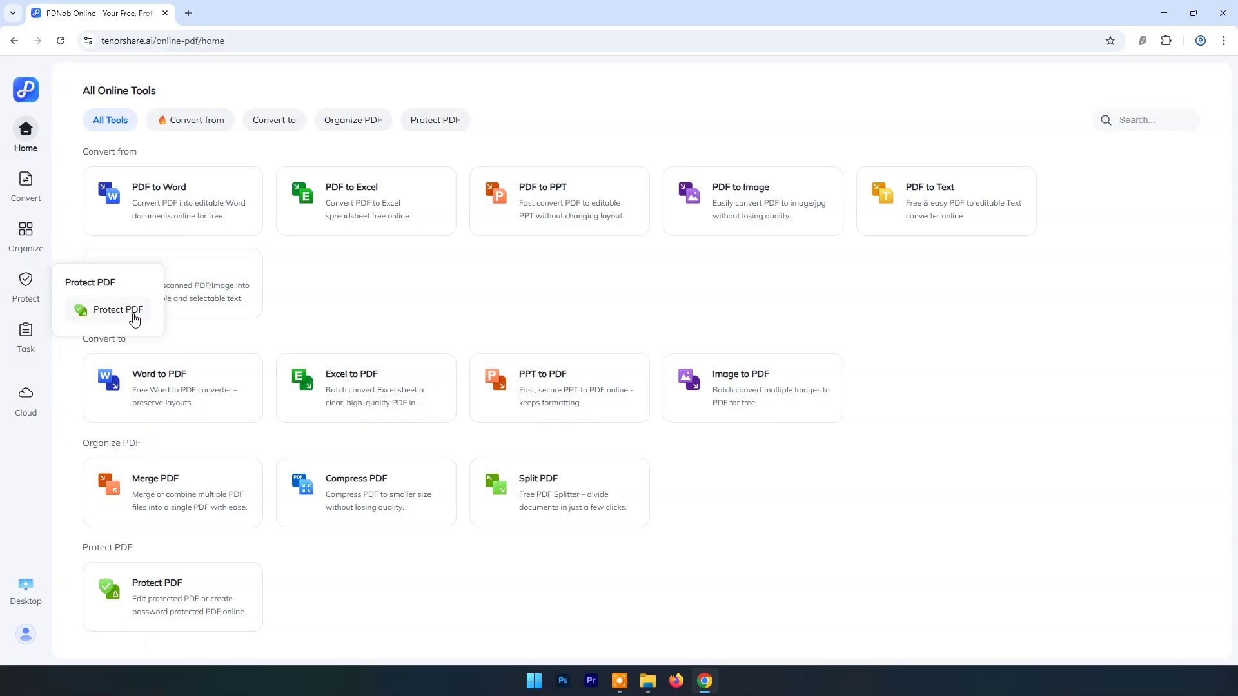
scroll(260, 281, up, 5)
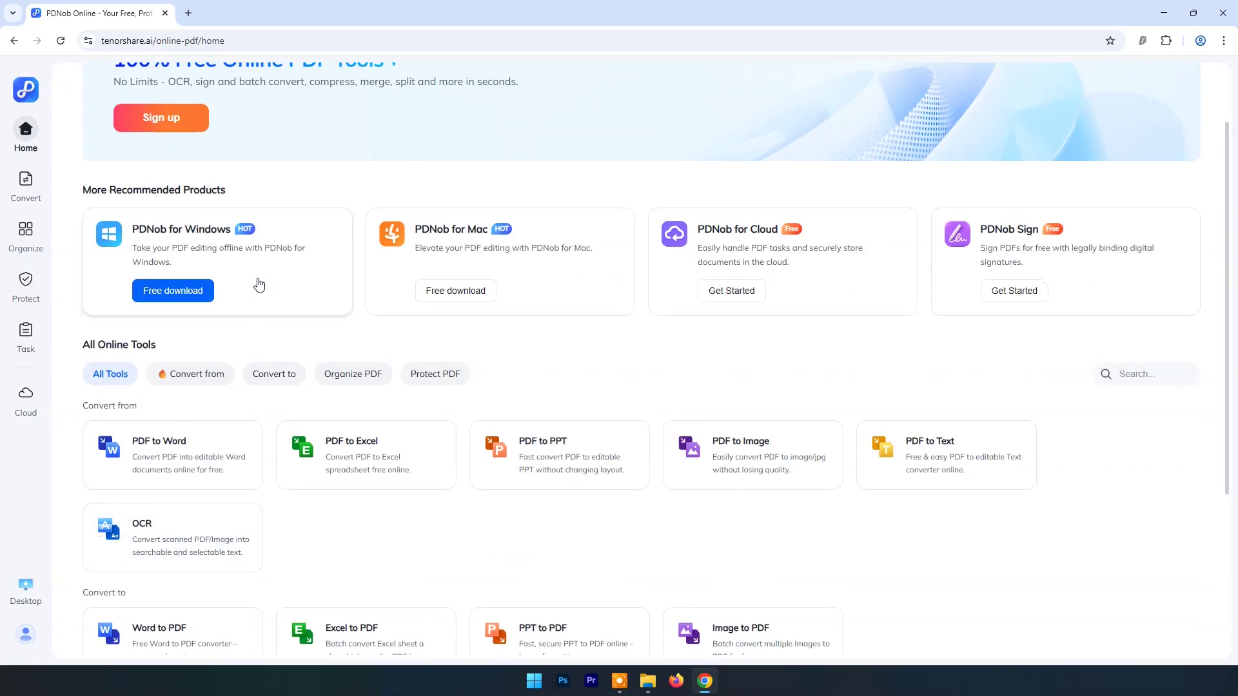
scroll(259, 284, down, 3)
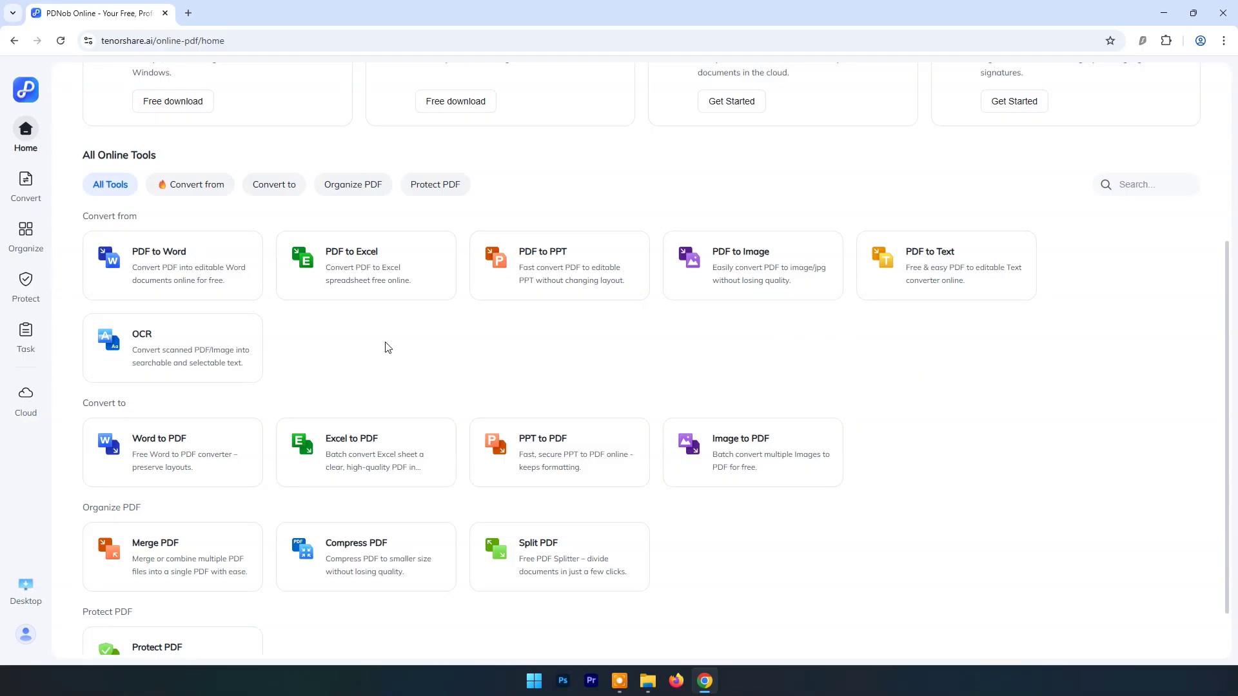
Step: Upload the Convert-Scanned-PDF-to-text-Featured image to the OCR tool
click(149, 352)
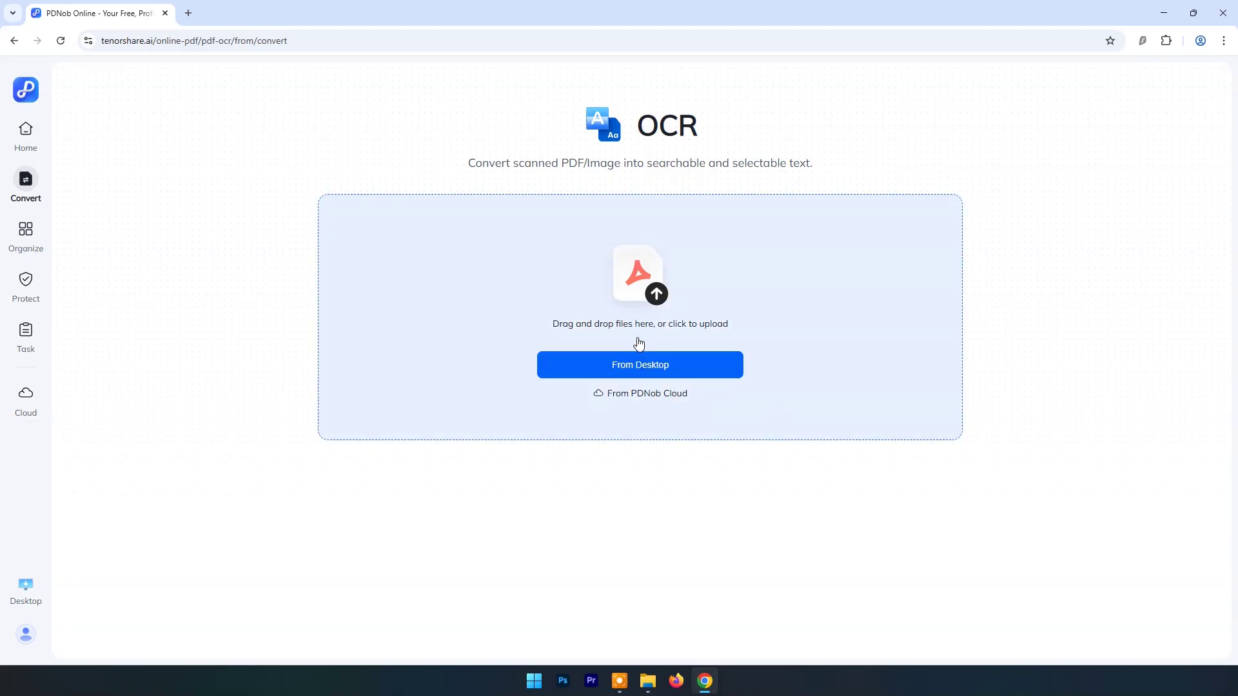
click(643, 370)
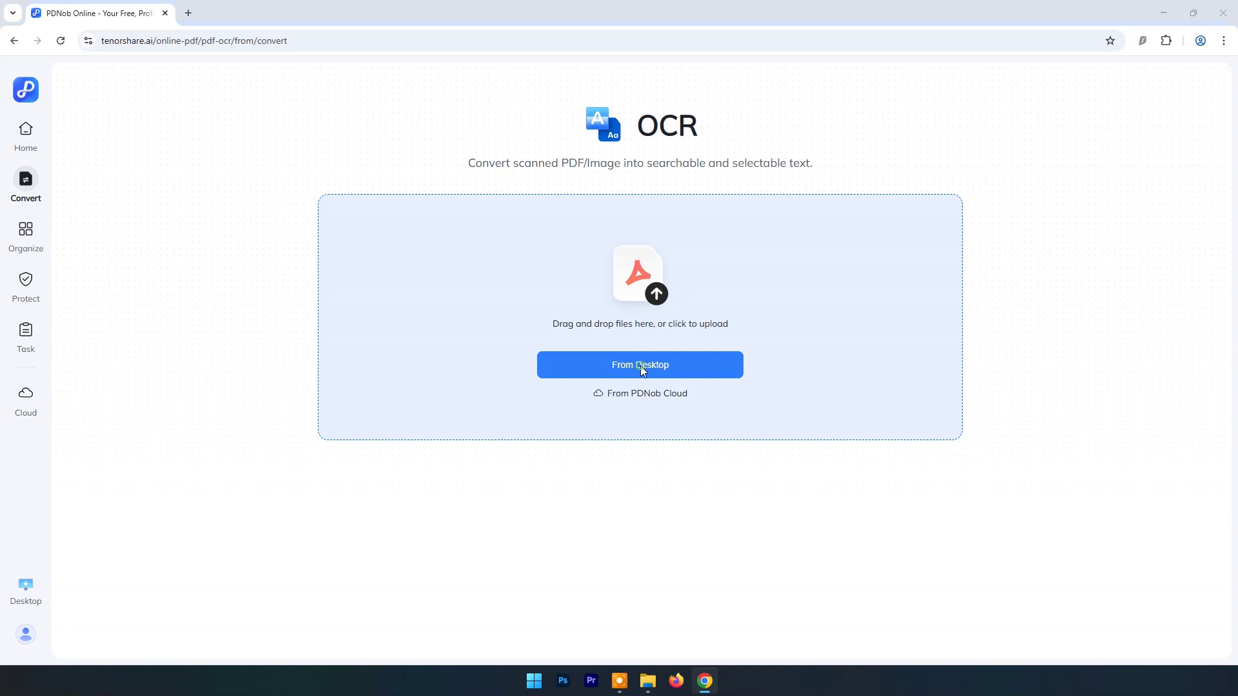
click(224, 203)
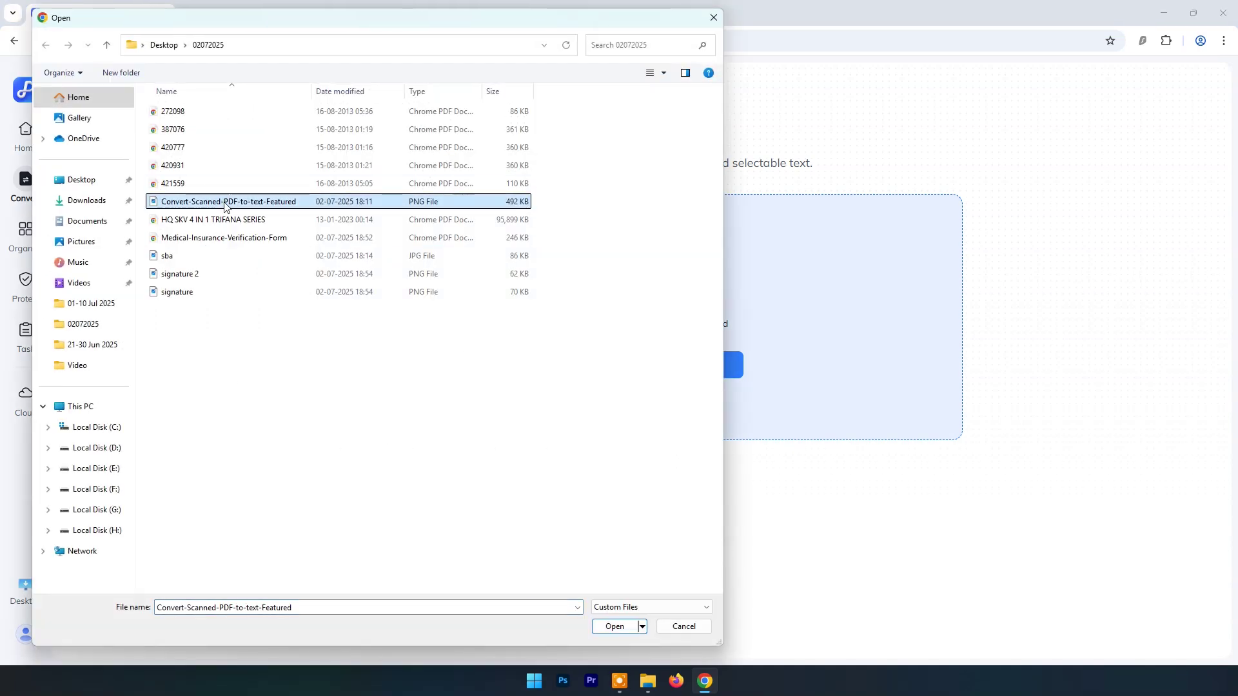
click(619, 629)
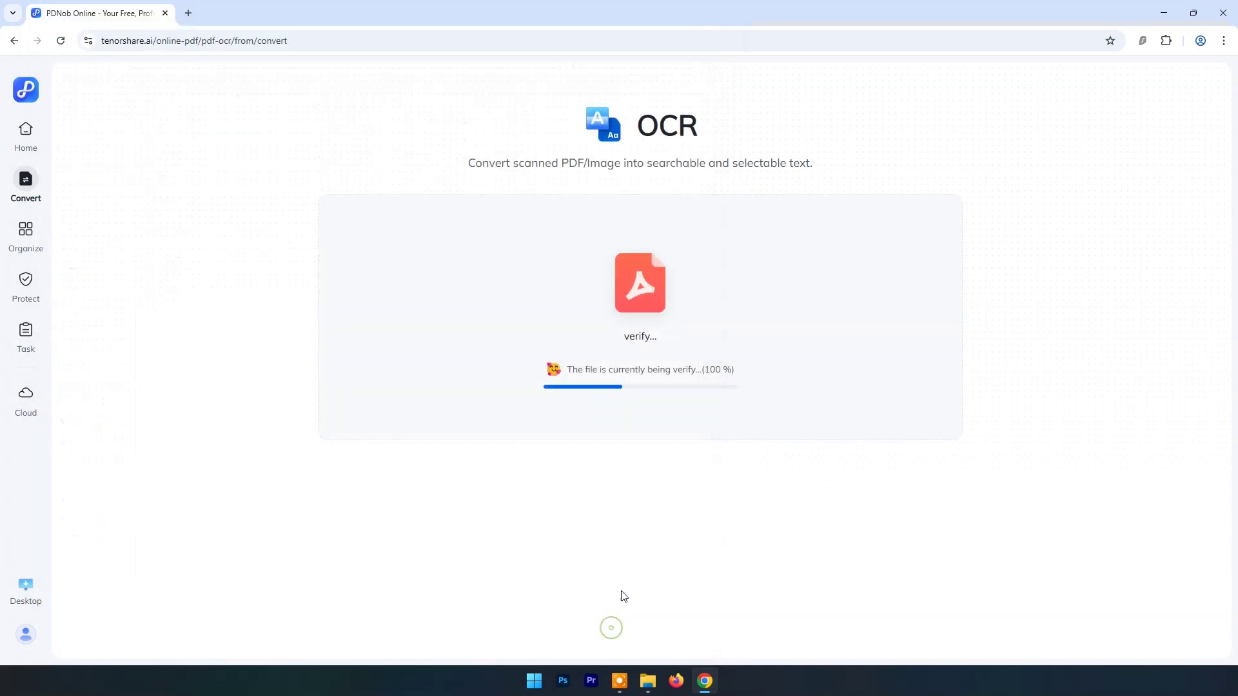
Step: Preview the scanned image full-screen from the Desktop's 02072025 folder
click(648, 682)
click(413, 330)
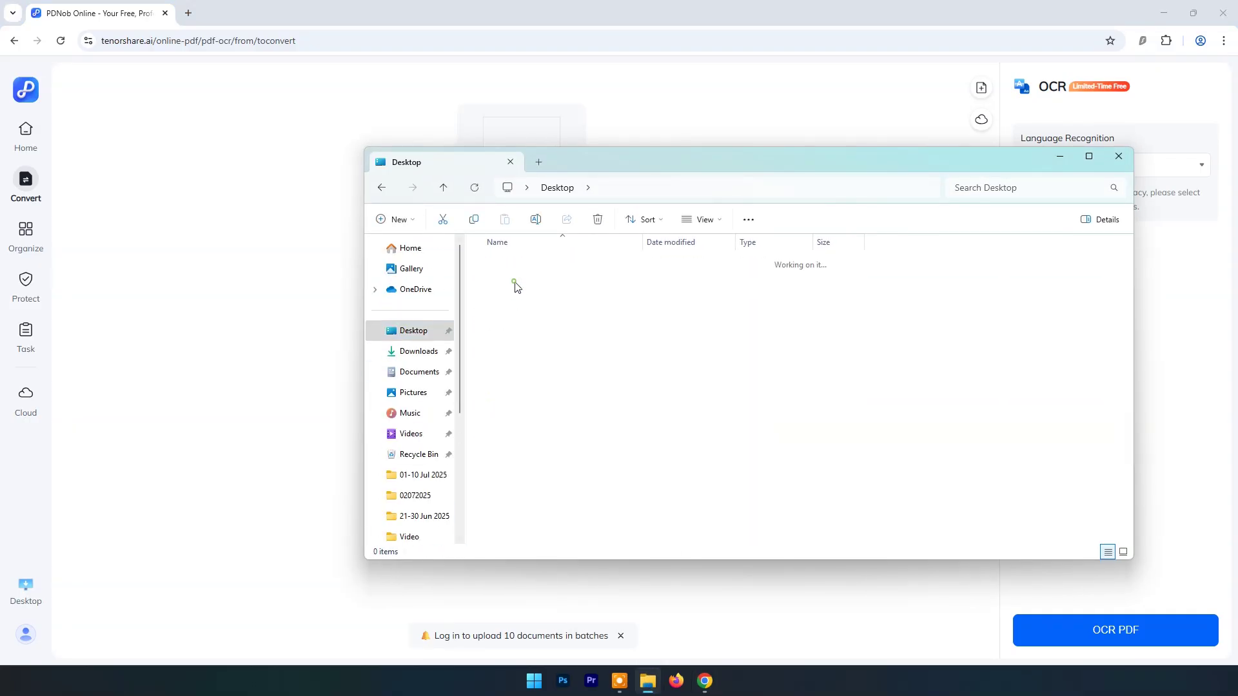
double_click(516, 287)
double_click(581, 351)
scroll(622, 272, up, 5)
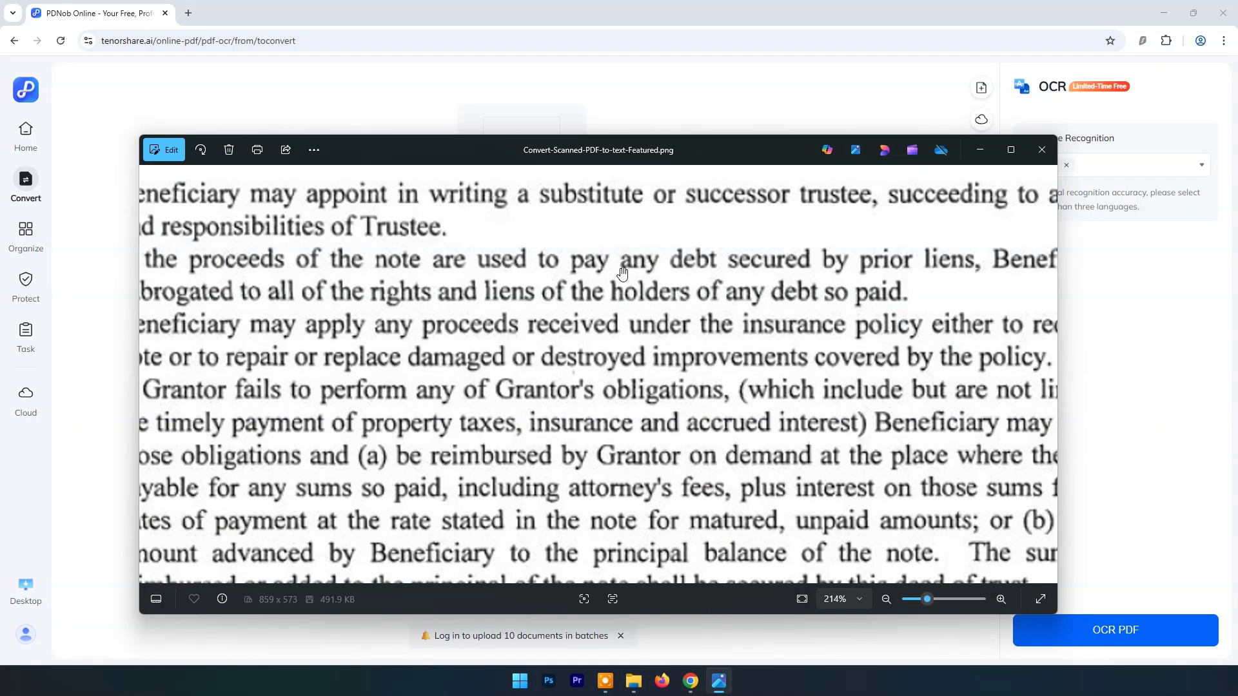
key(super+Up)
scroll(645, 225, down, 3)
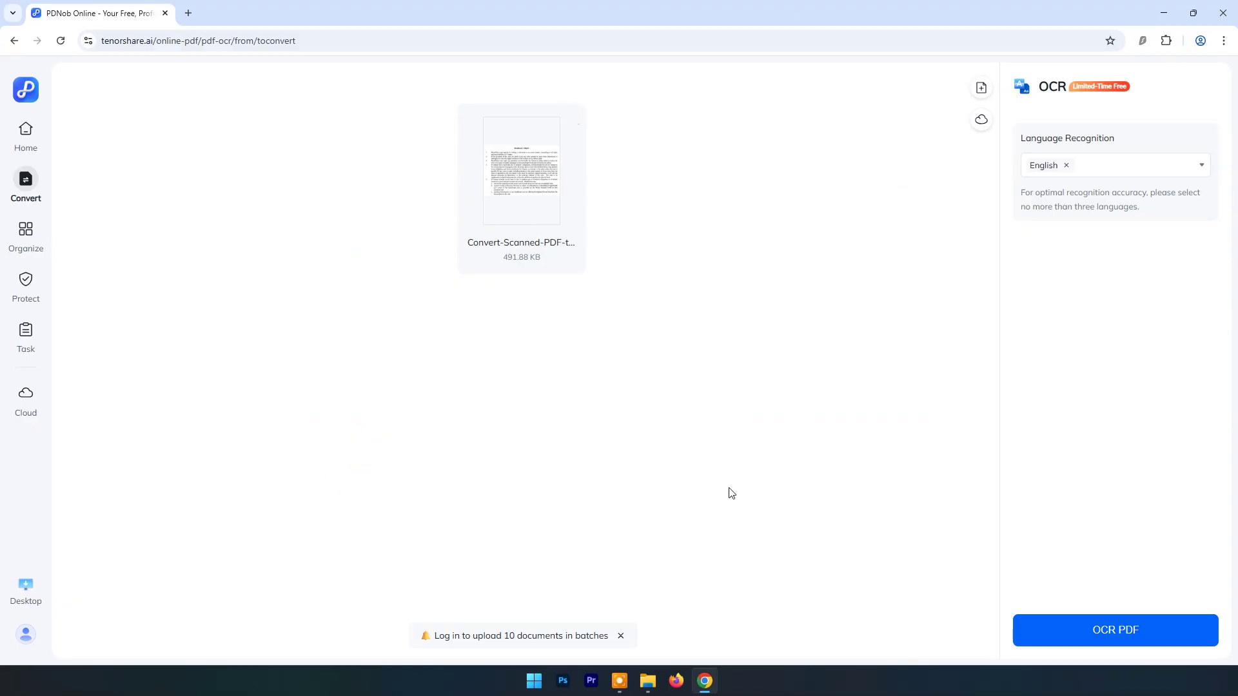
Step: Run OCR on the uploaded image and download the resulting PDF
mouse_move(499, 229)
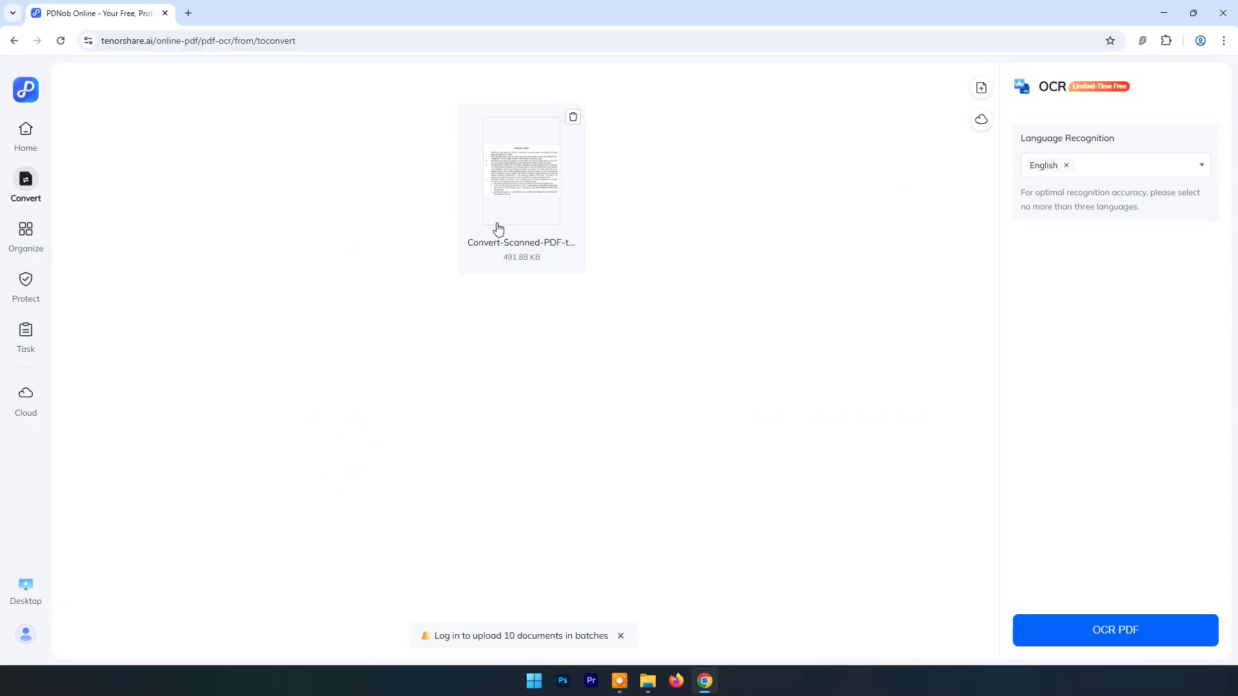
click(1106, 627)
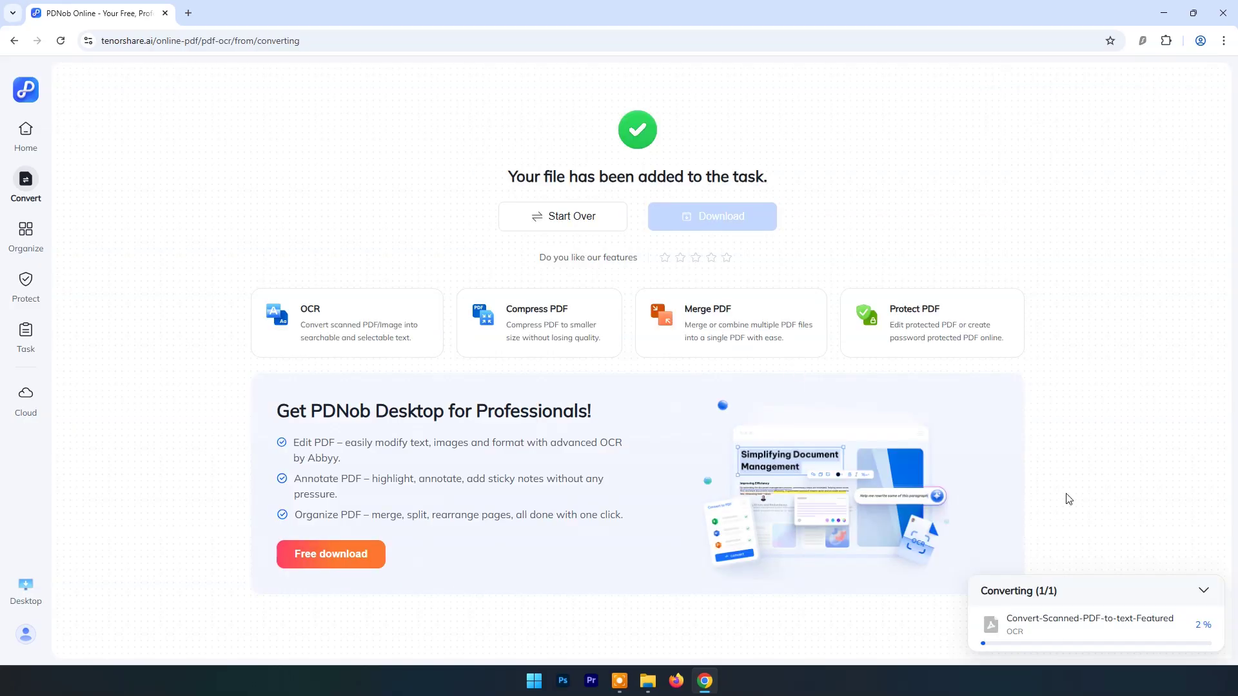
mouse_move(1211, 632)
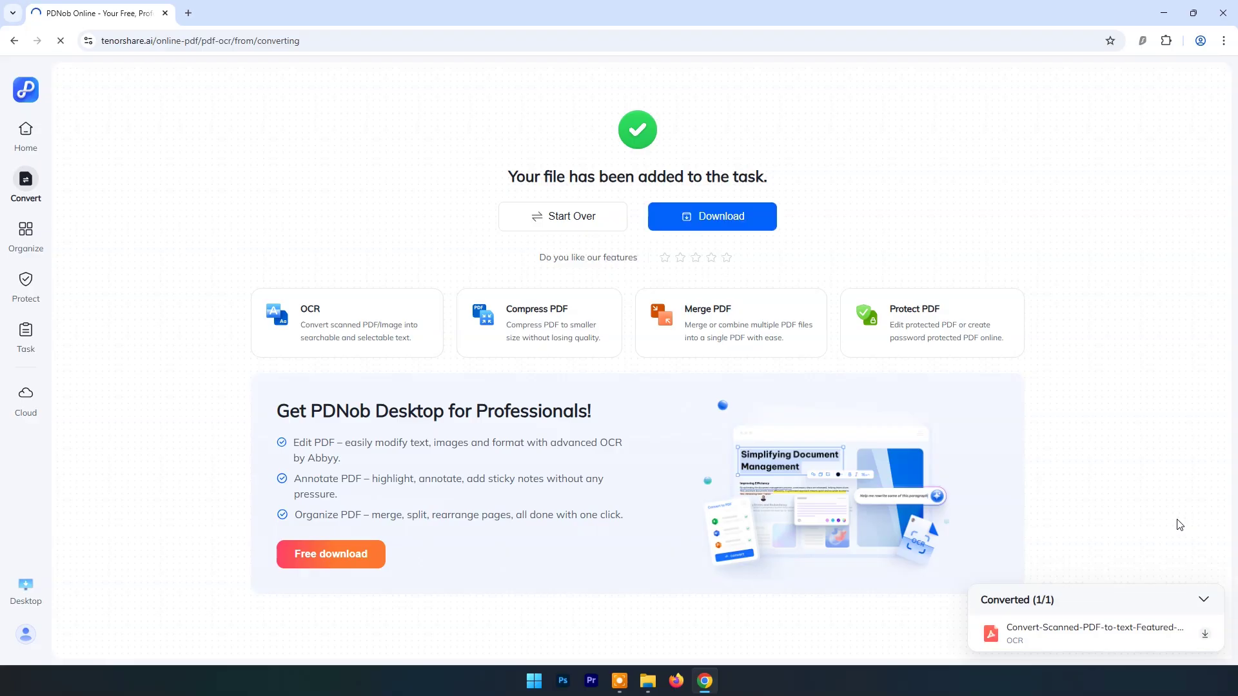
click(1205, 634)
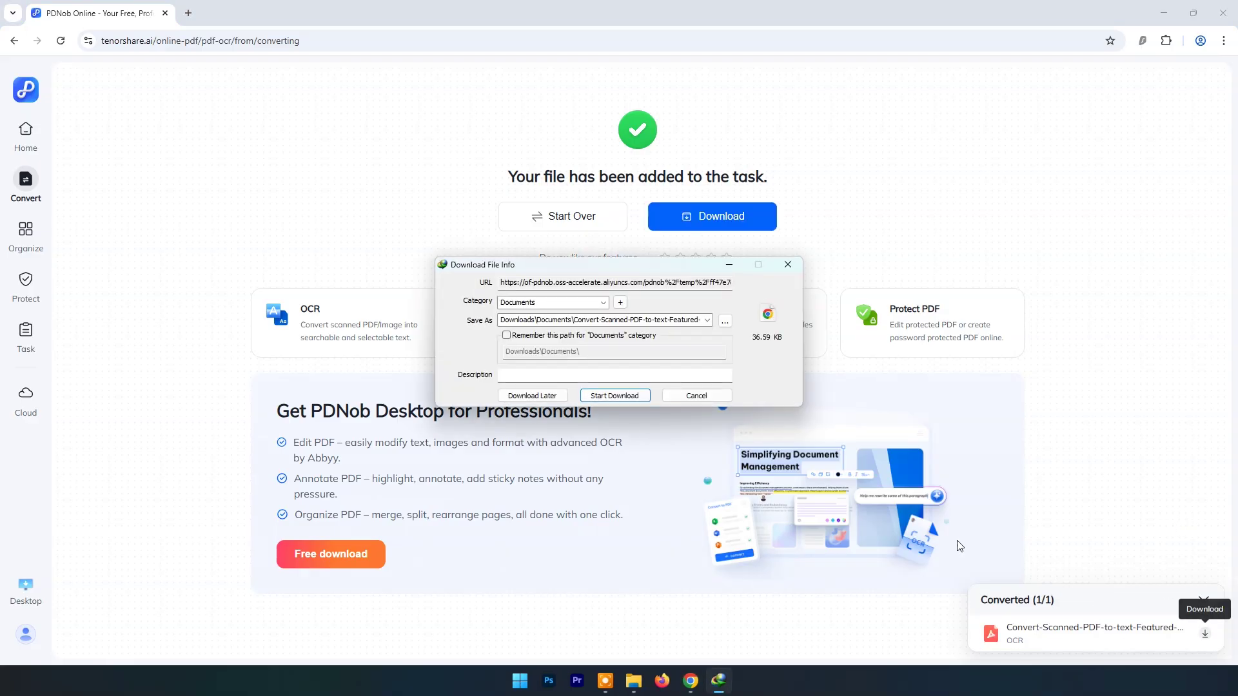
Step: Open the OCR'd PDF at 200% zoom, copy its Beneficiary's Rights text, and minimise Chrome
click(595, 397)
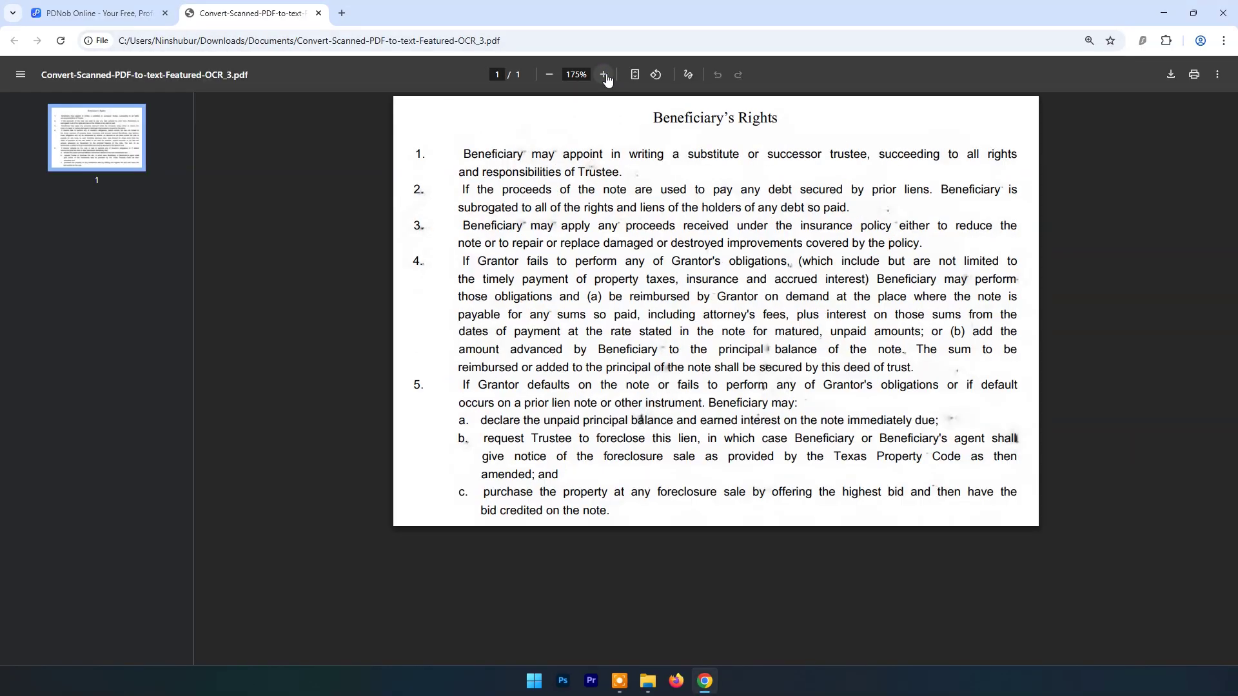
click(604, 75)
drag(374, 163, 1058, 548)
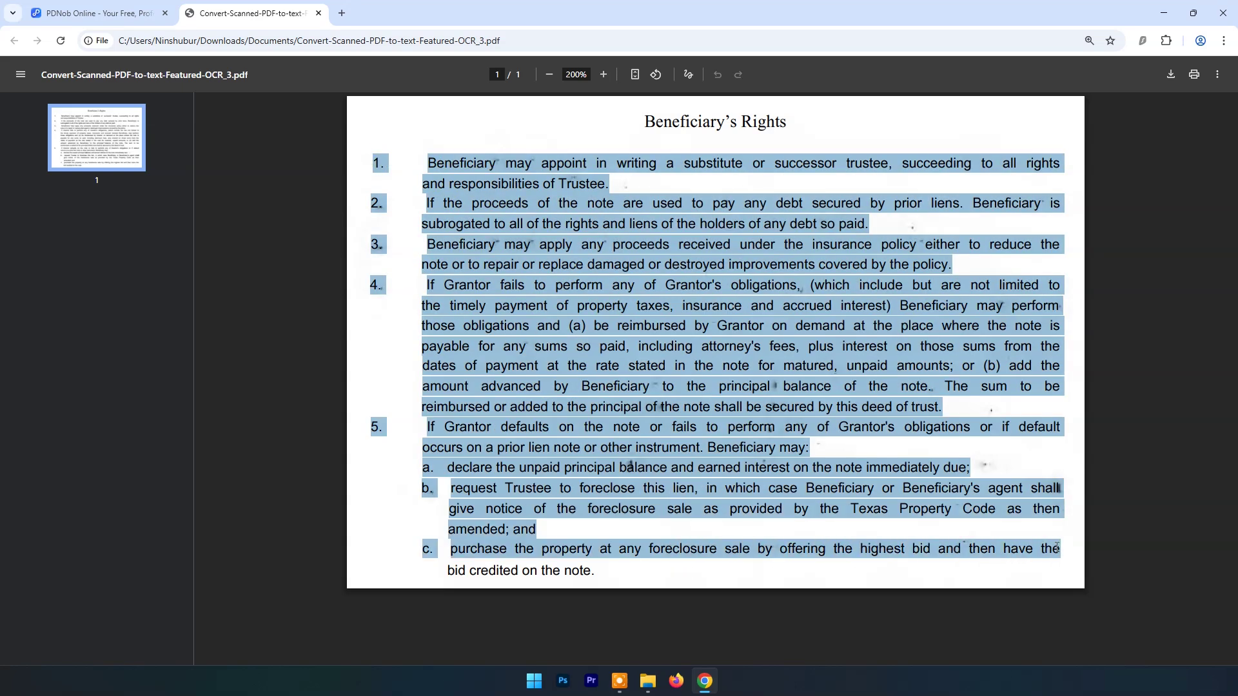
right_click(644, 304)
click(664, 316)
click(1162, 12)
Step: Create a new text document on the desktop and paste the OCR'd text into it
right_click(441, 193)
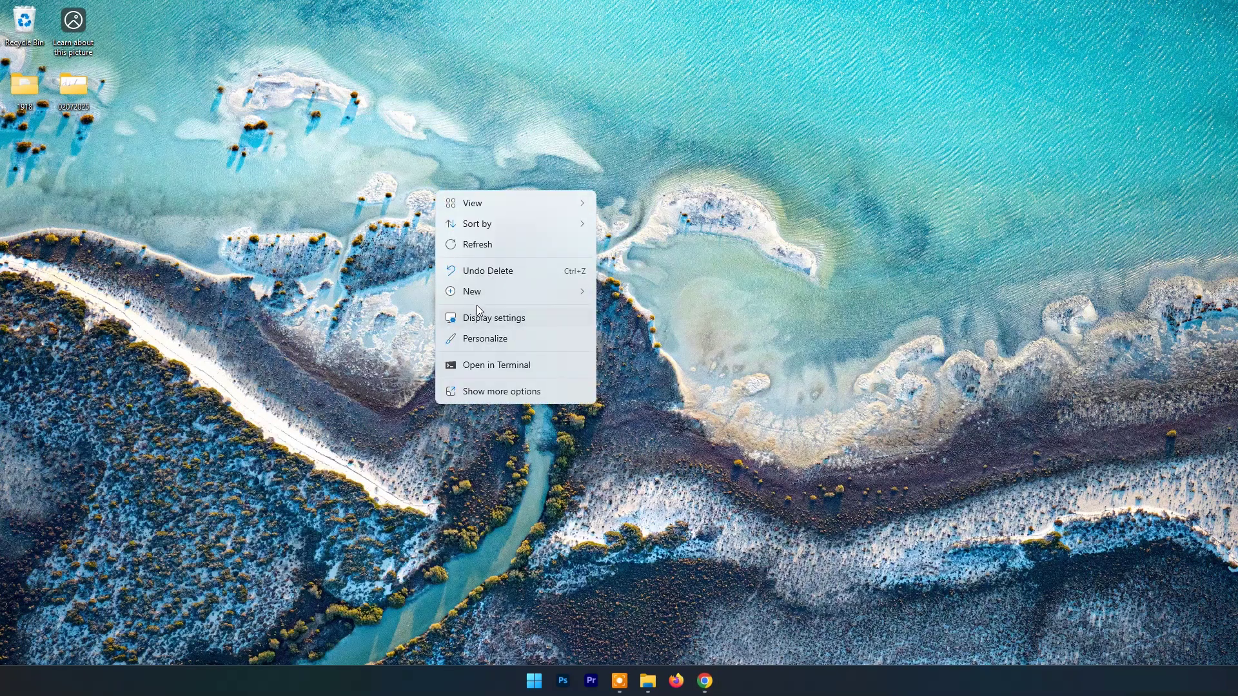
mouse_move(478, 293)
click(656, 459)
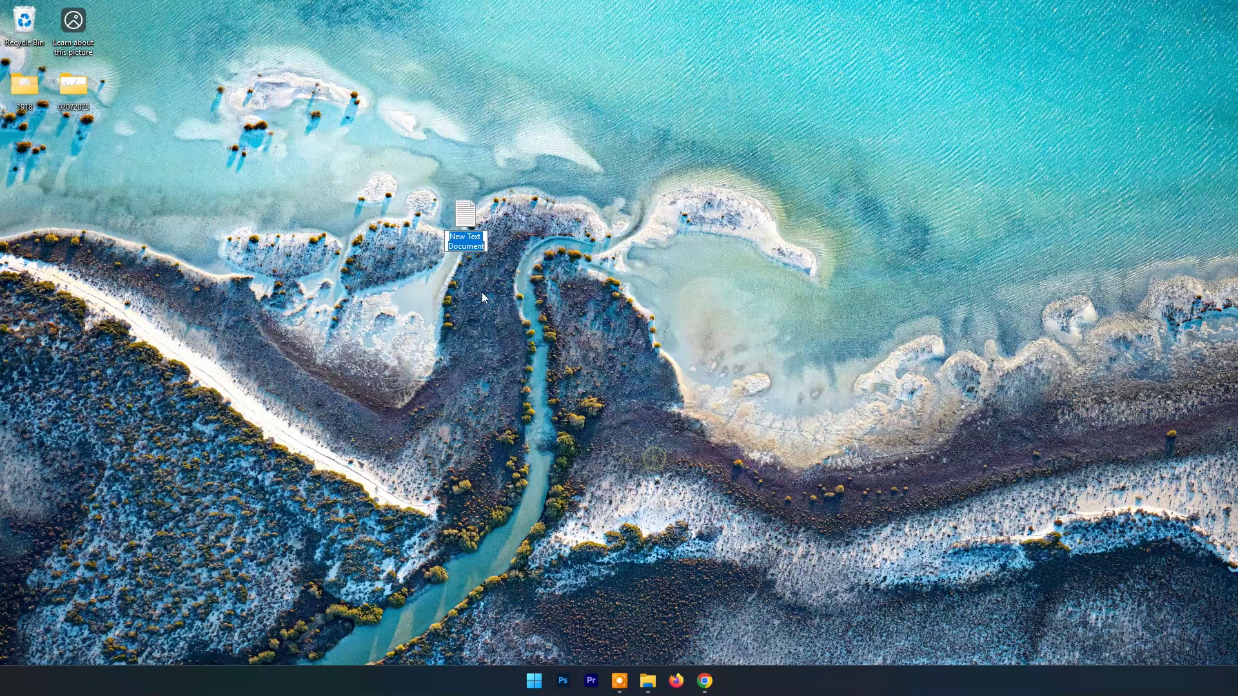
double_click(483, 227)
right_click(442, 234)
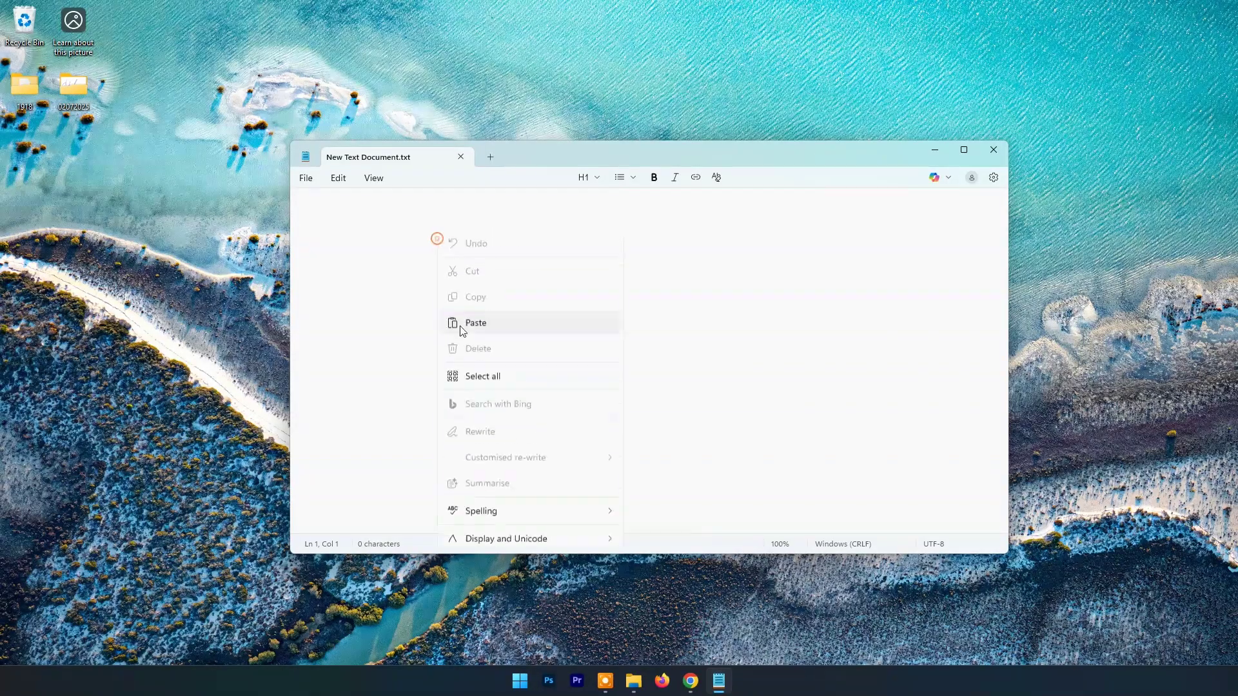
click(455, 324)
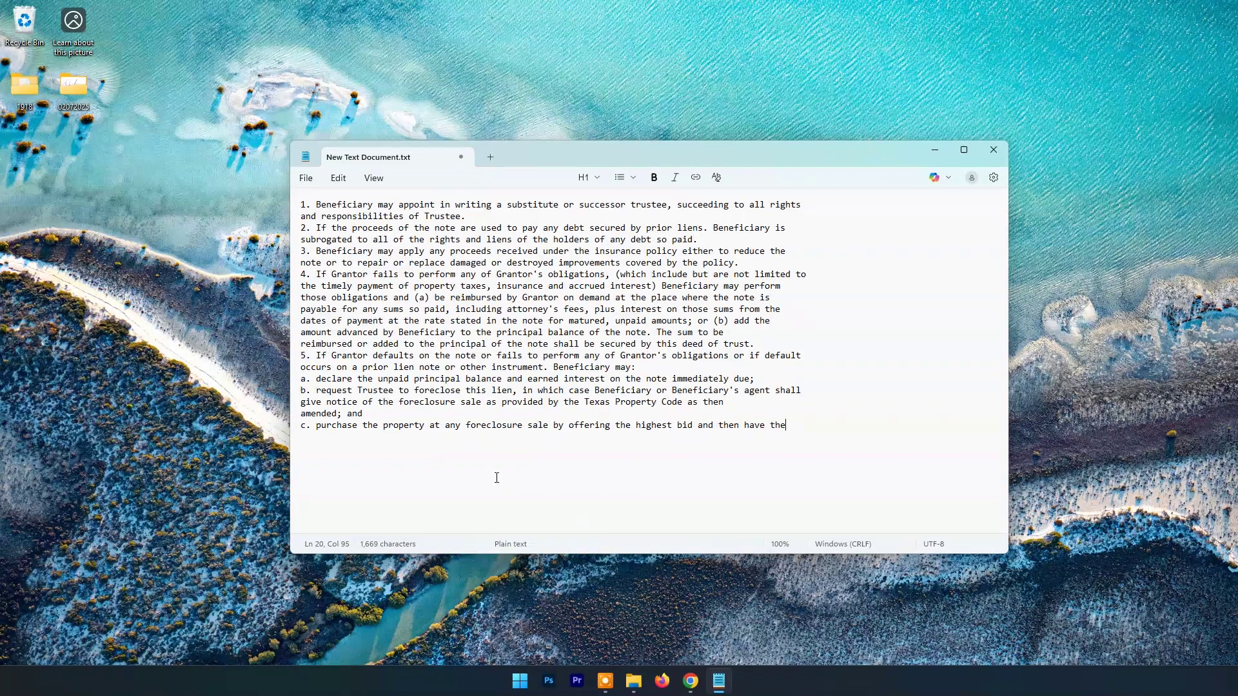
Step: Compare the pasted text against the PDF, then close Notepad saving the document
click(690, 682)
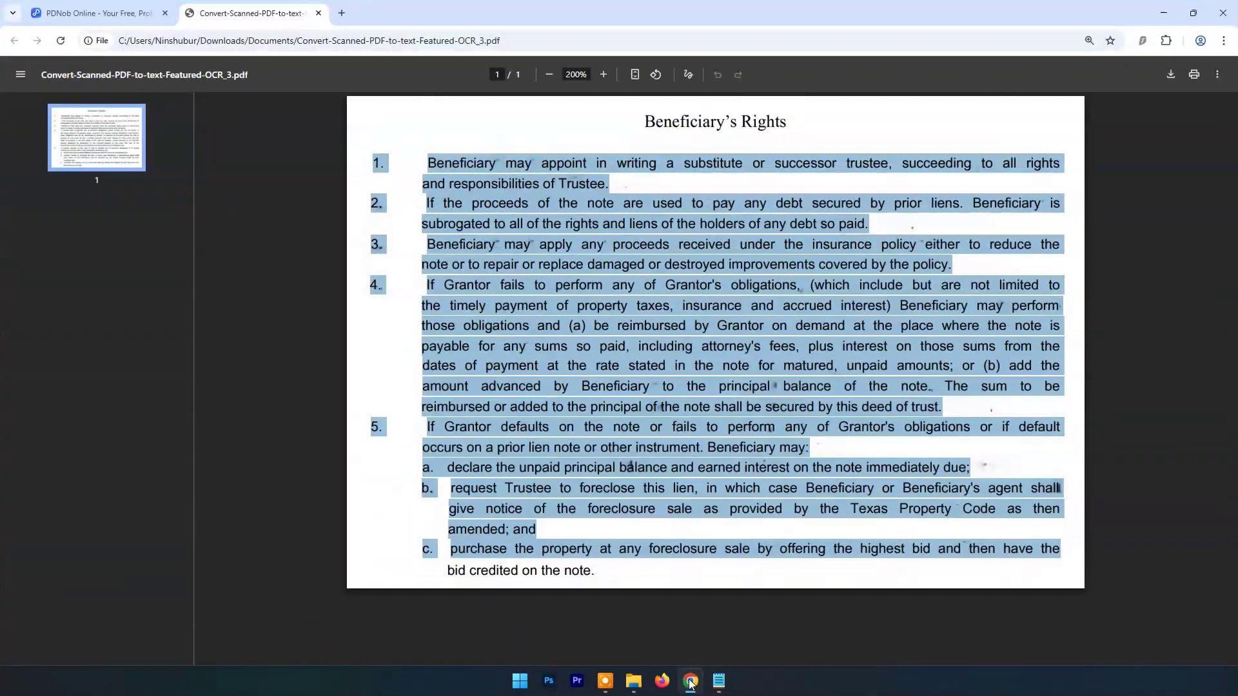
click(716, 684)
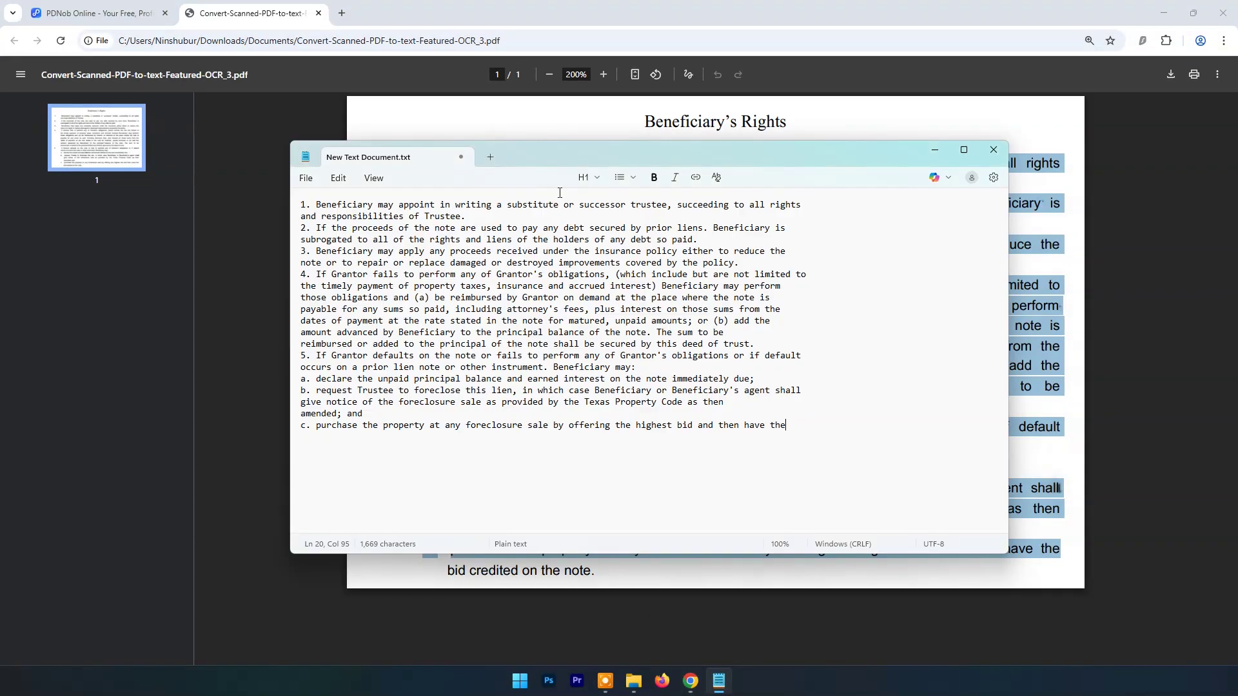
drag(537, 157, 638, 181)
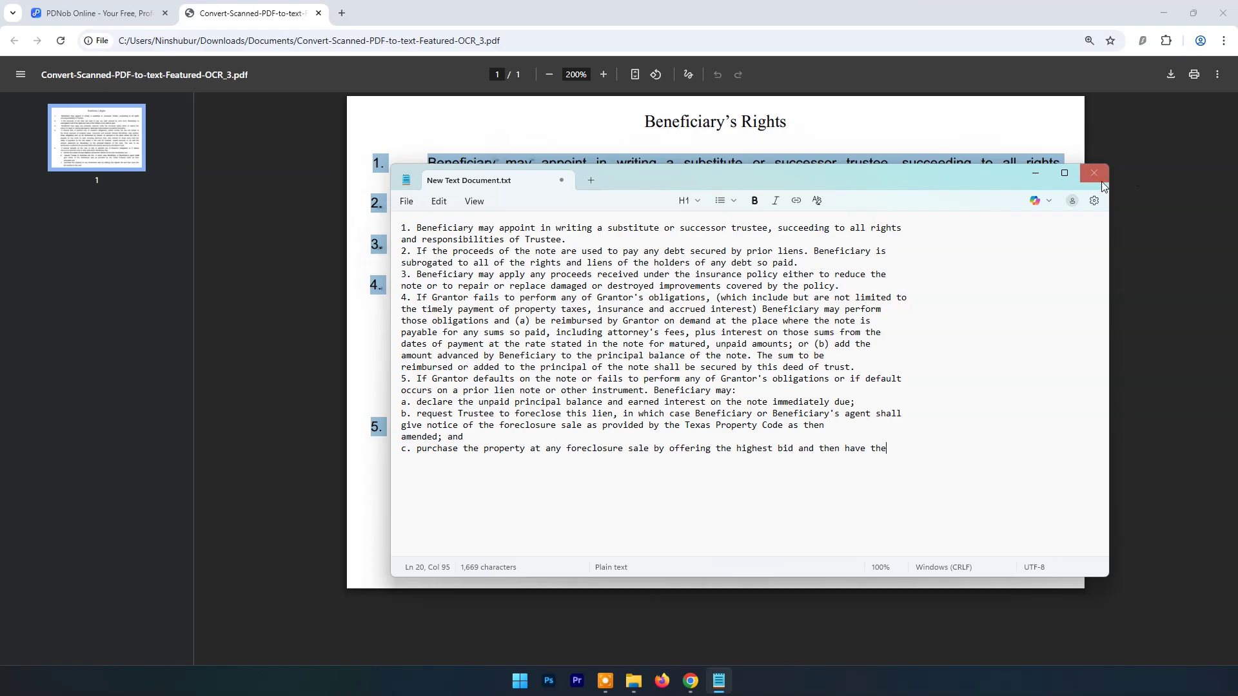
click(1094, 173)
click(667, 410)
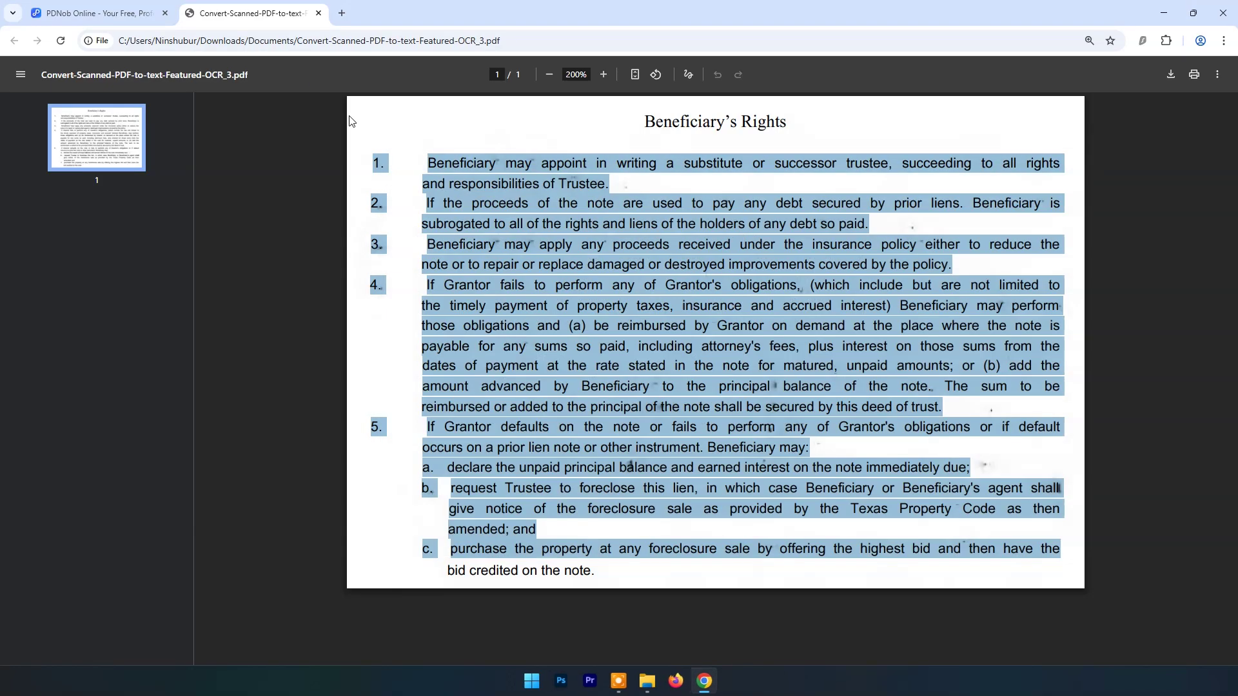
Step: Close the OCR'd PDF, start over in PDNob, and go to the Merge PDF tool
click(319, 12)
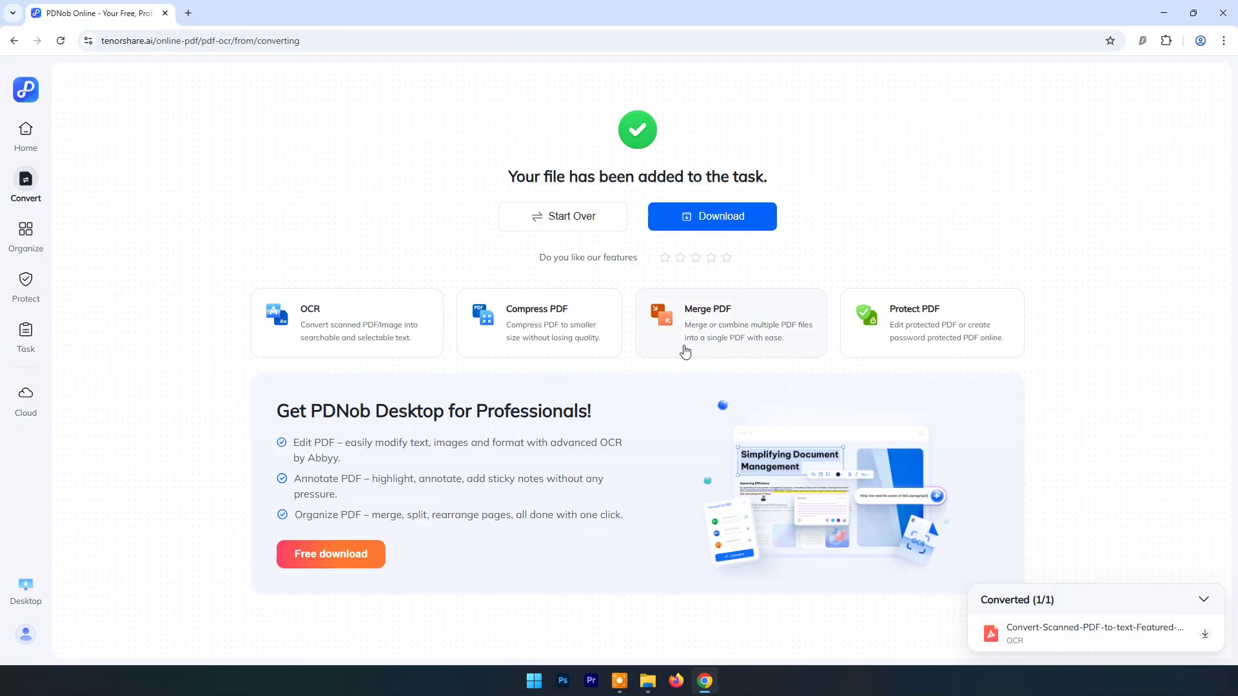
click(567, 216)
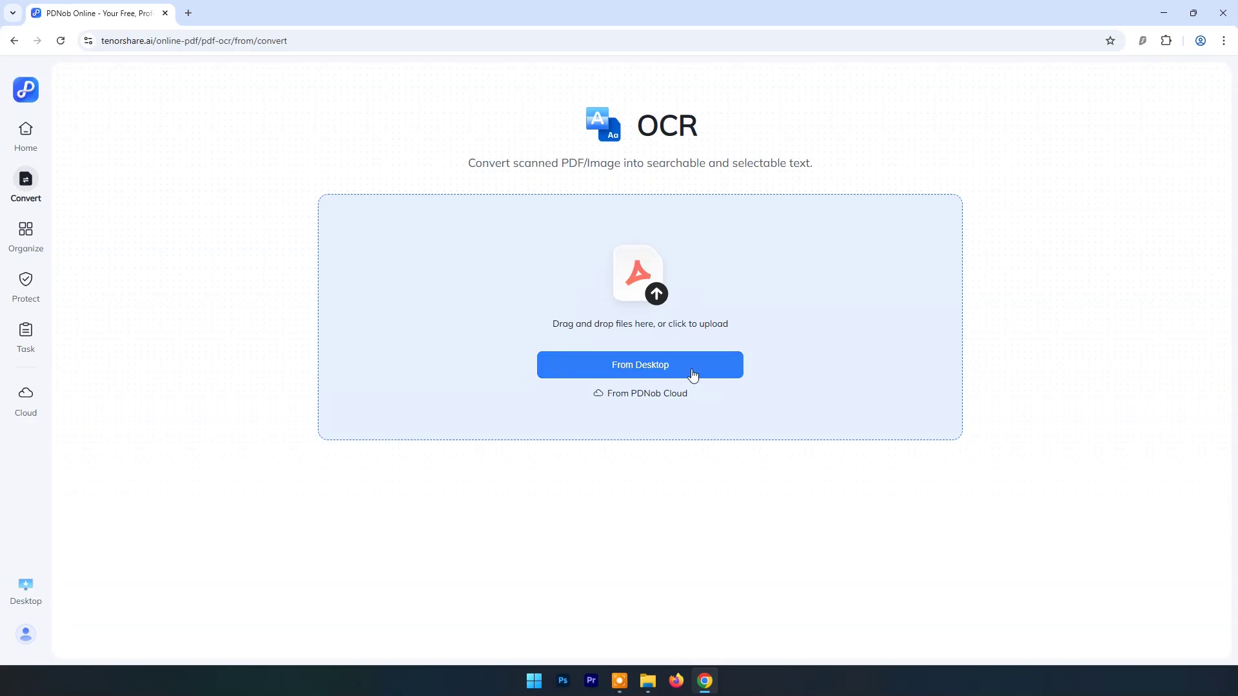
click(26, 135)
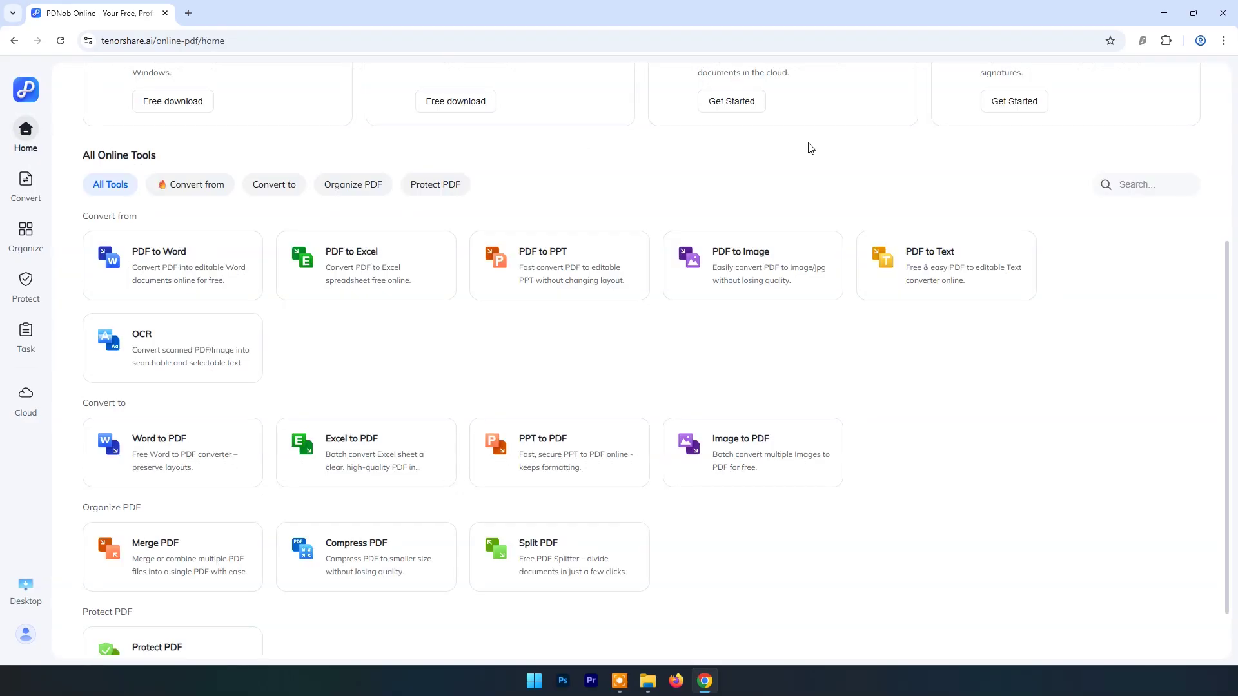
scroll(210, 497, down, 1)
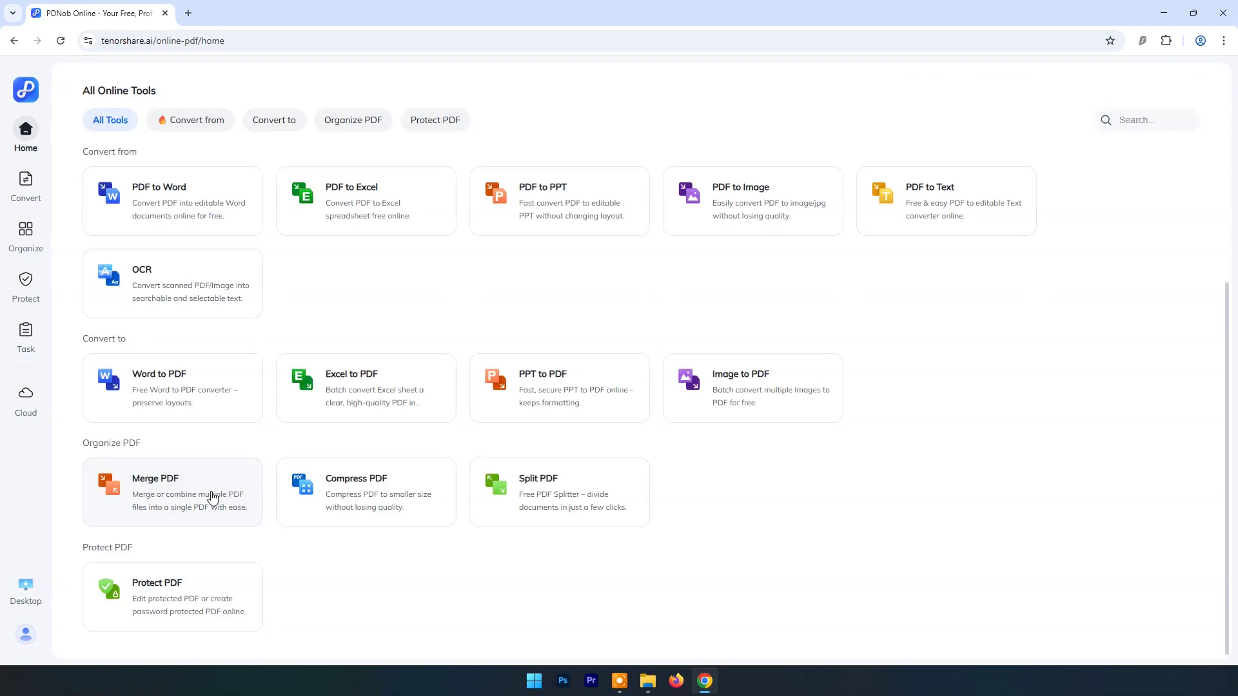
click(210, 496)
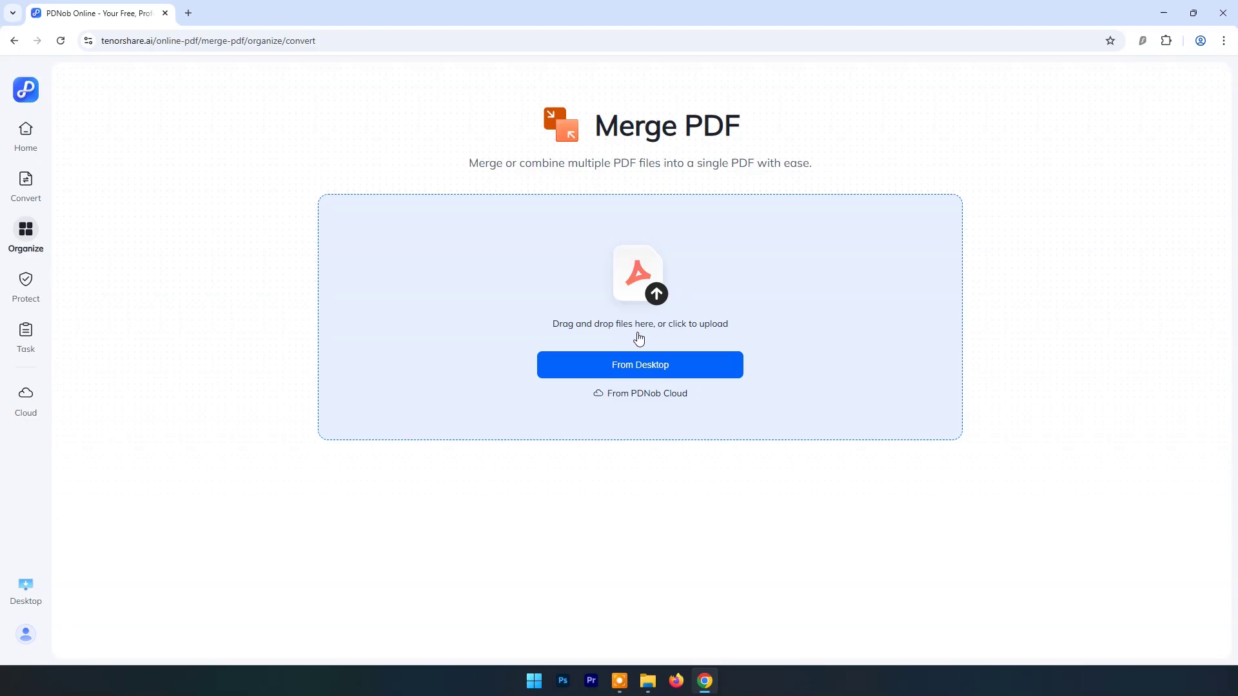
Step: Upload 420777 and 420931, merge them, and download 420777-merge.pdf
click(652, 369)
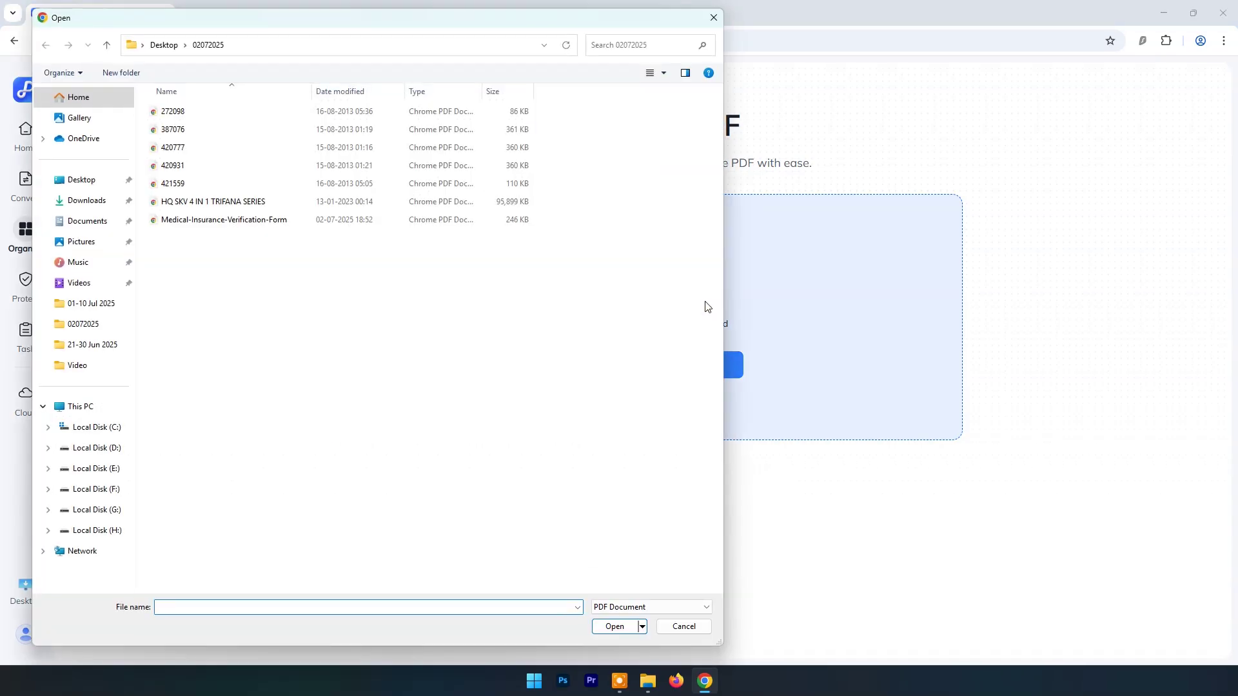
click(173, 147)
ctrl+click(184, 166)
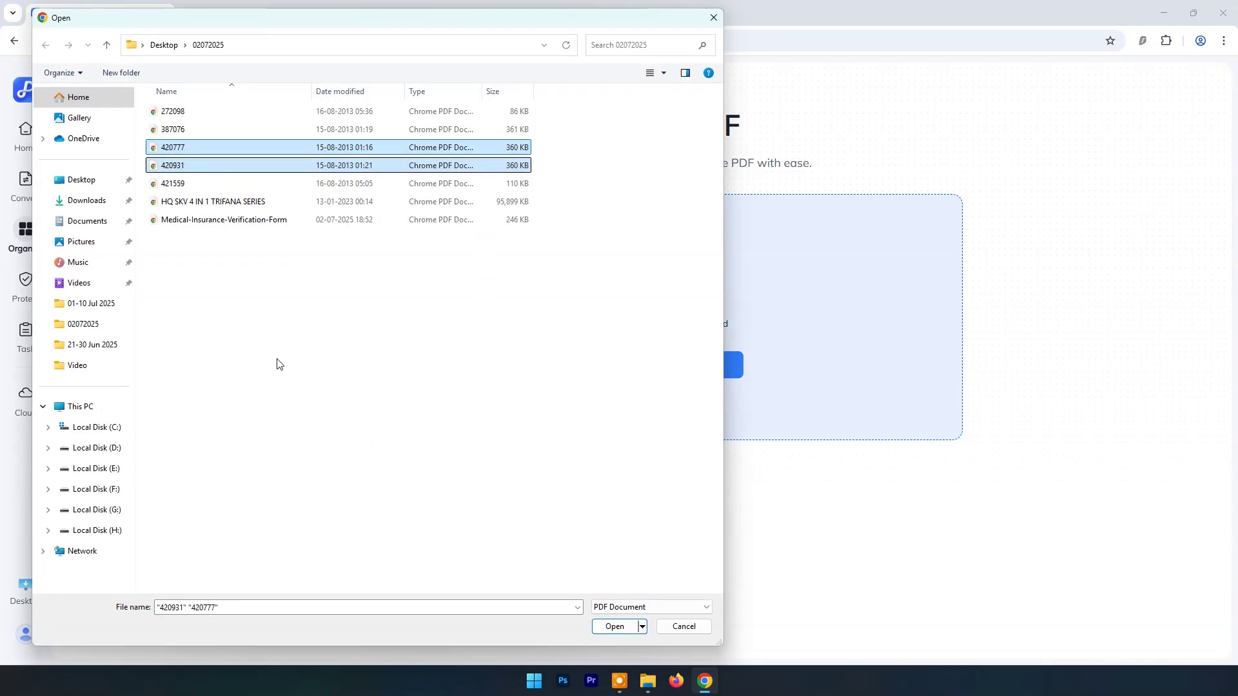
click(614, 627)
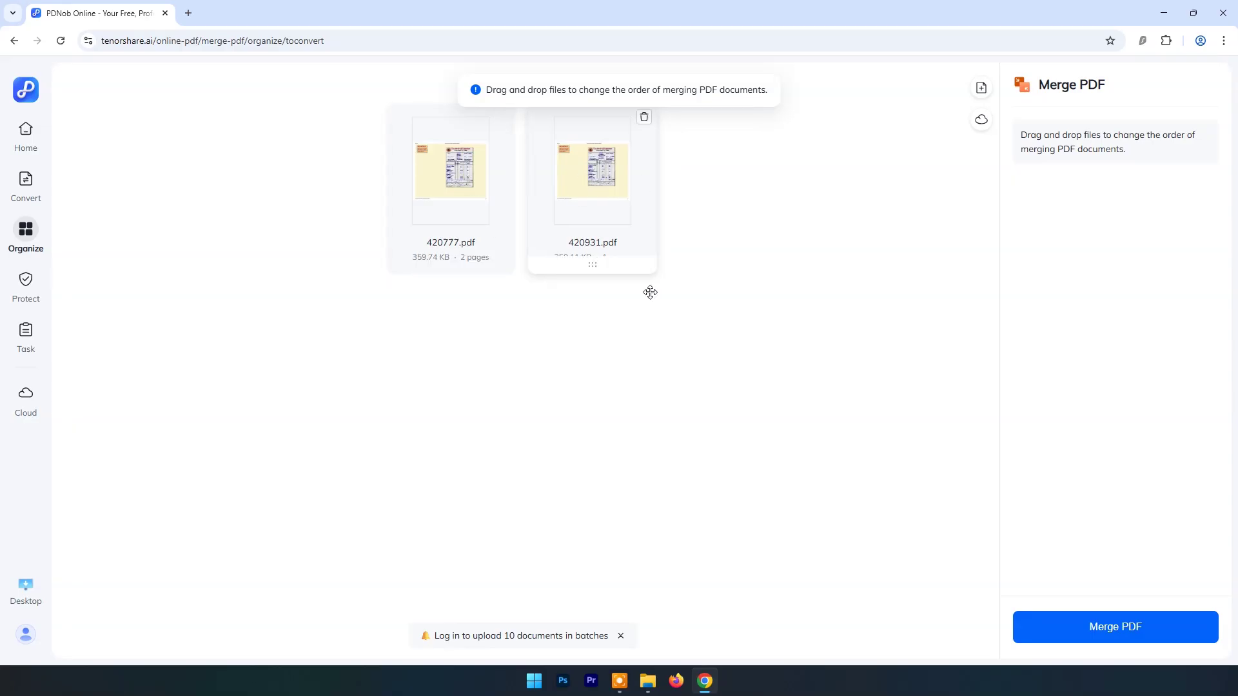
drag(650, 292, 652, 294)
click(1104, 626)
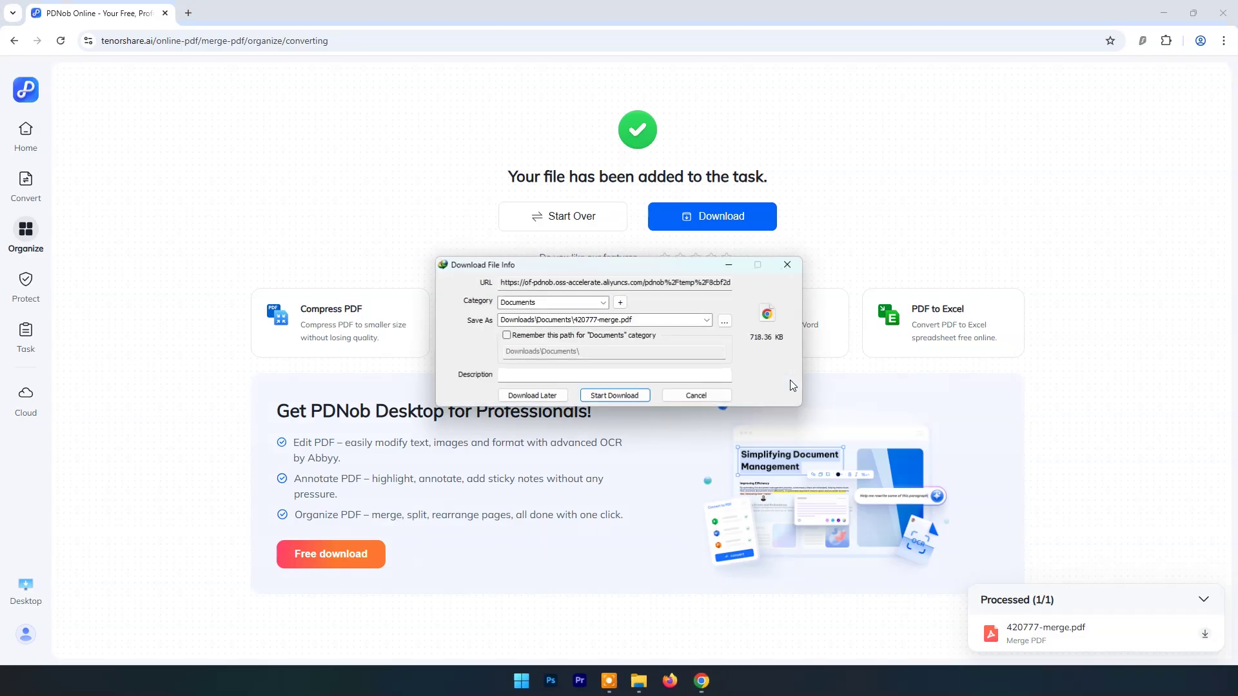
click(611, 398)
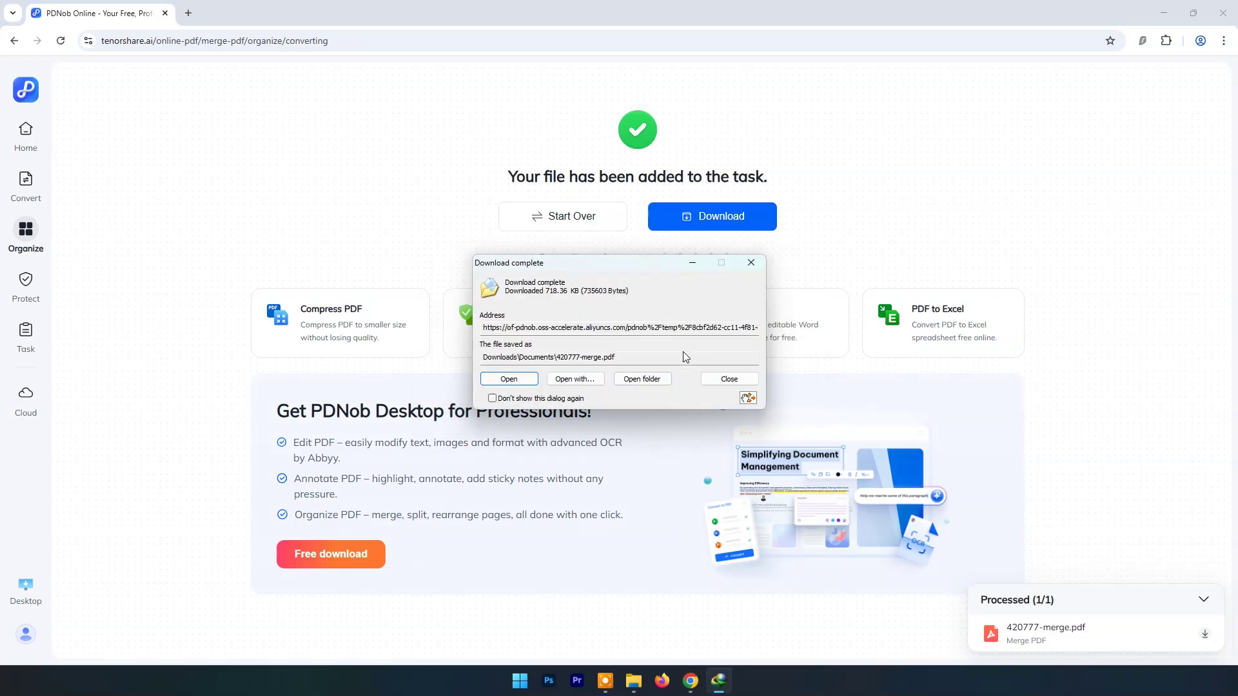
Step: Open 420777-merge.pdf and scroll through its three pages
click(510, 380)
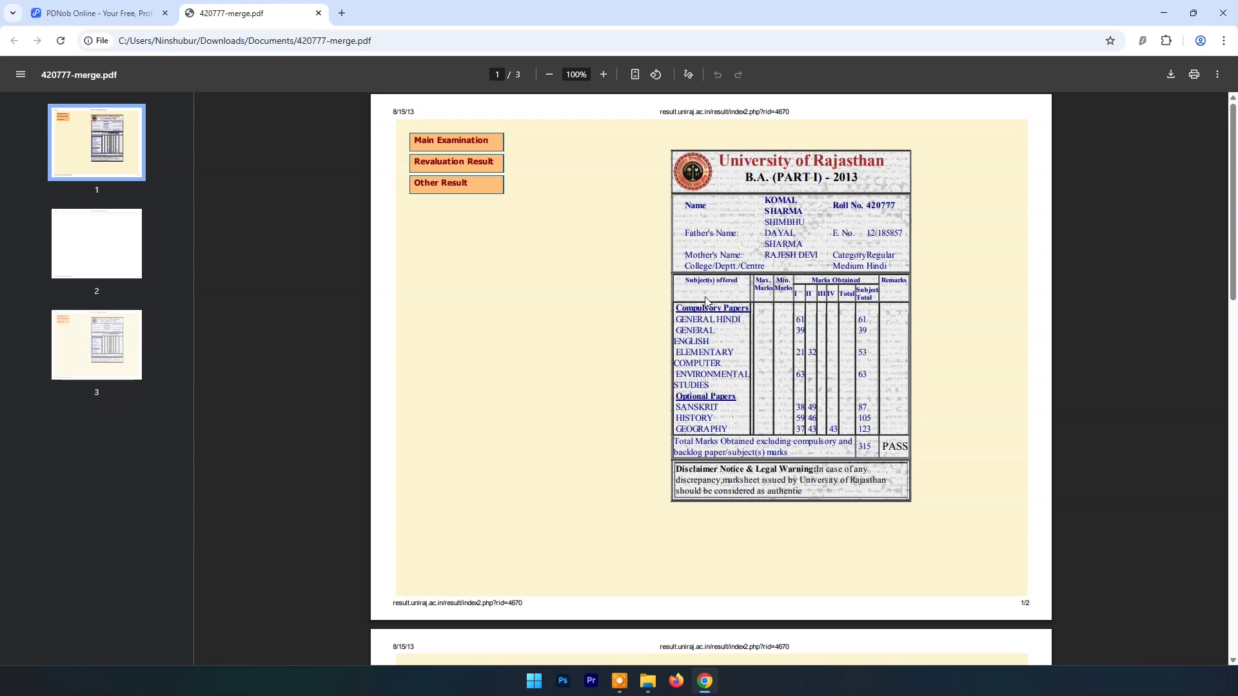
scroll(672, 238, down, 15)
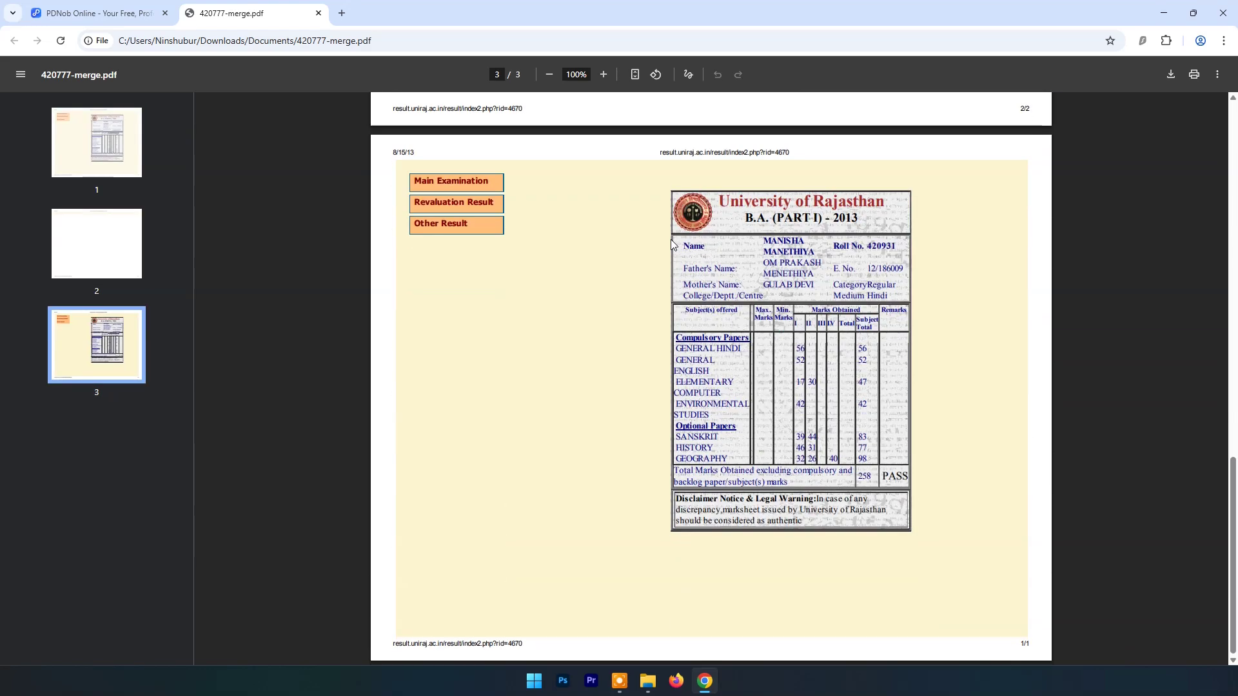
scroll(671, 242, up, 15)
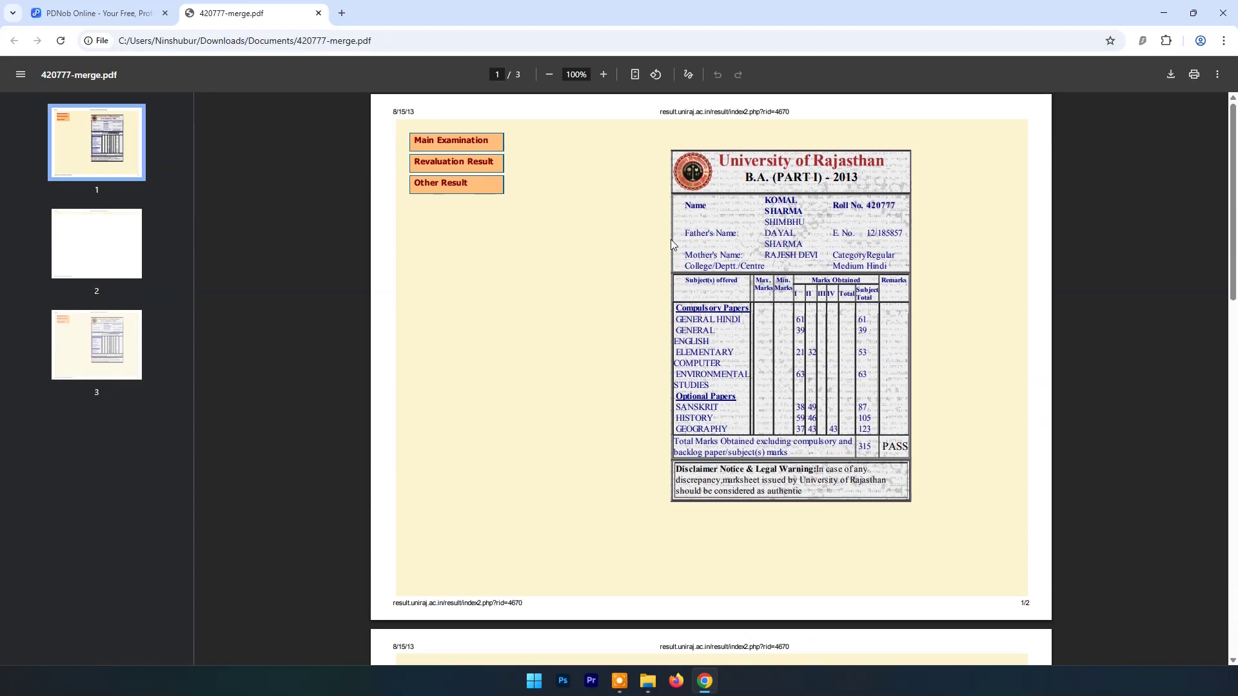
scroll(670, 239, down, 1)
scroll(664, 238, down, 15)
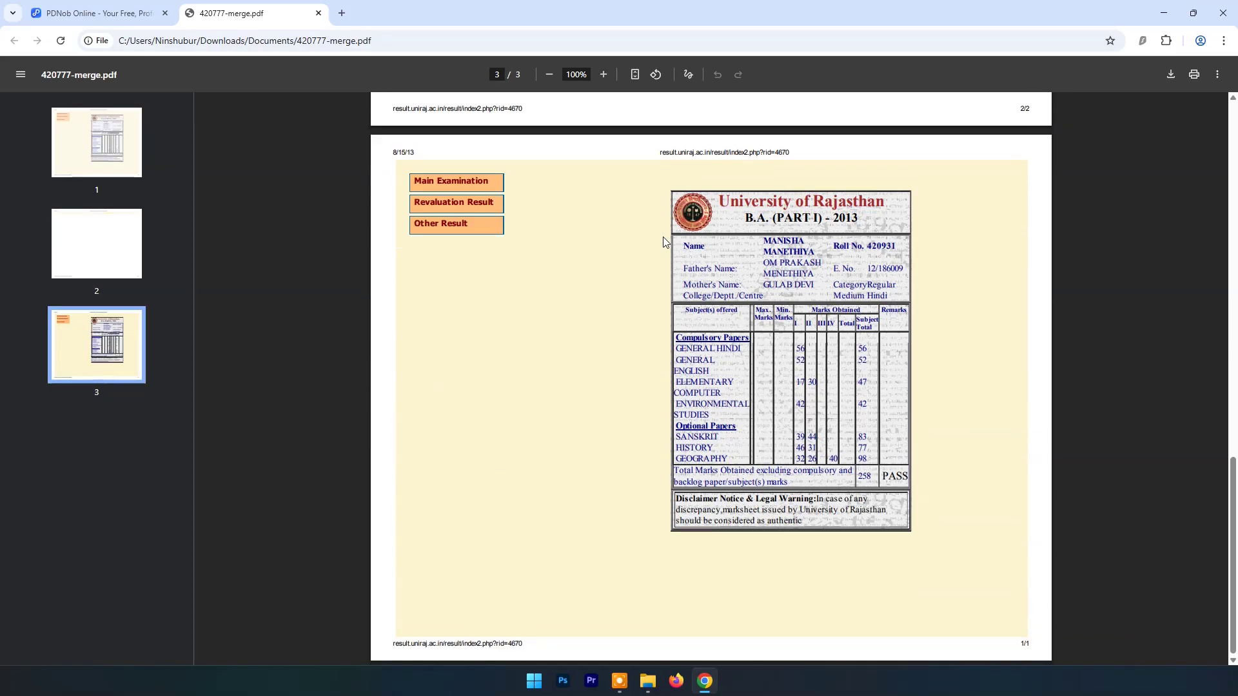
scroll(962, 94, up, 5)
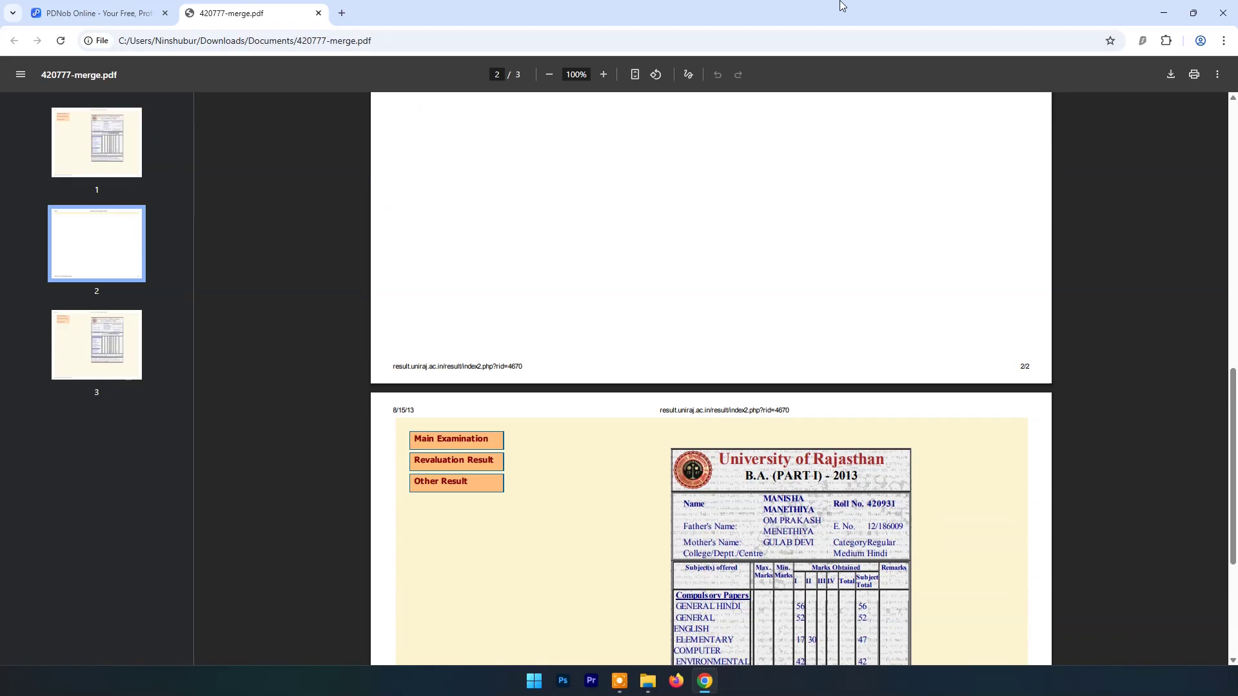
Step: Open the original 420777 and 420931 PDFs from the 02072025 folder for comparison
click(153, 13)
click(1165, 14)
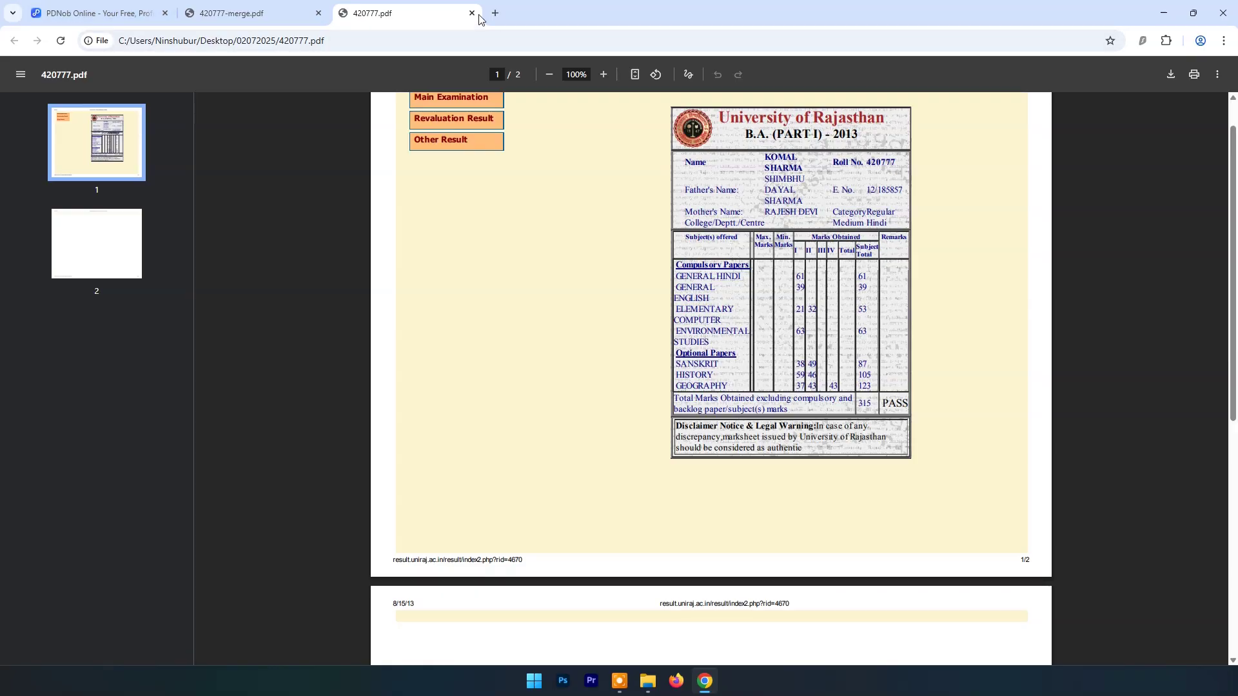
click(472, 13)
click(1164, 13)
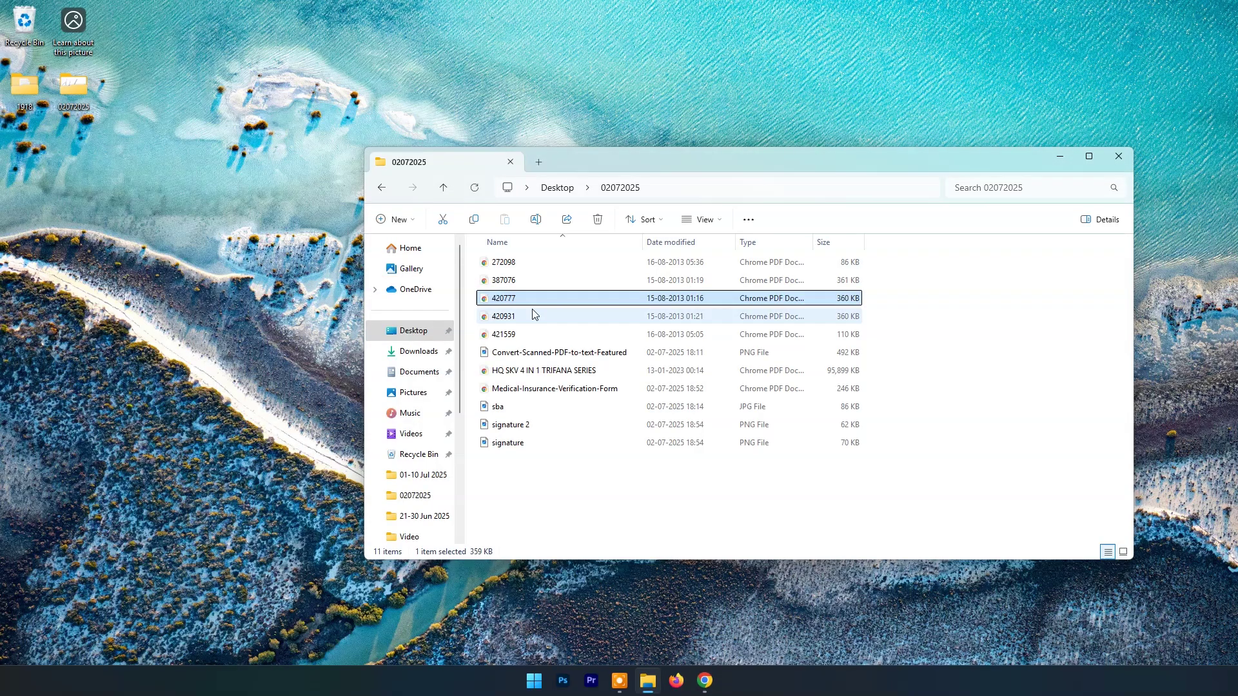
double_click(519, 317)
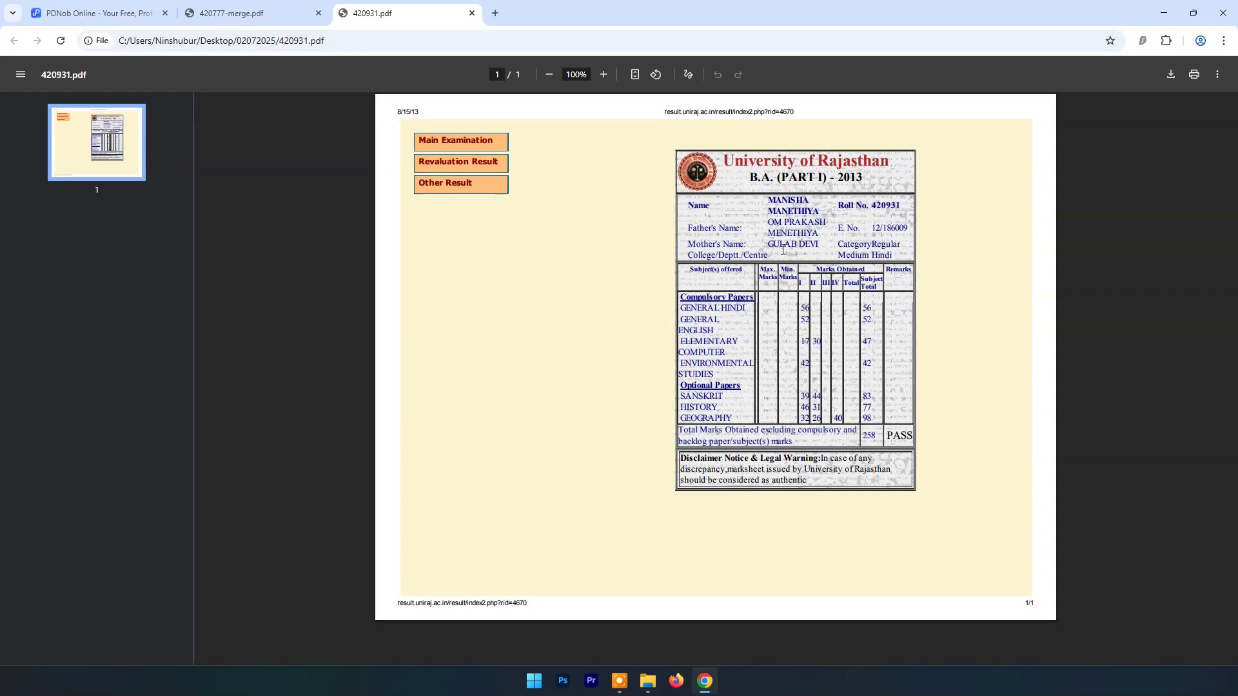
Step: Close the 420931 PDF tab and go to PDNob's PDF to Word converter
click(472, 13)
click(97, 13)
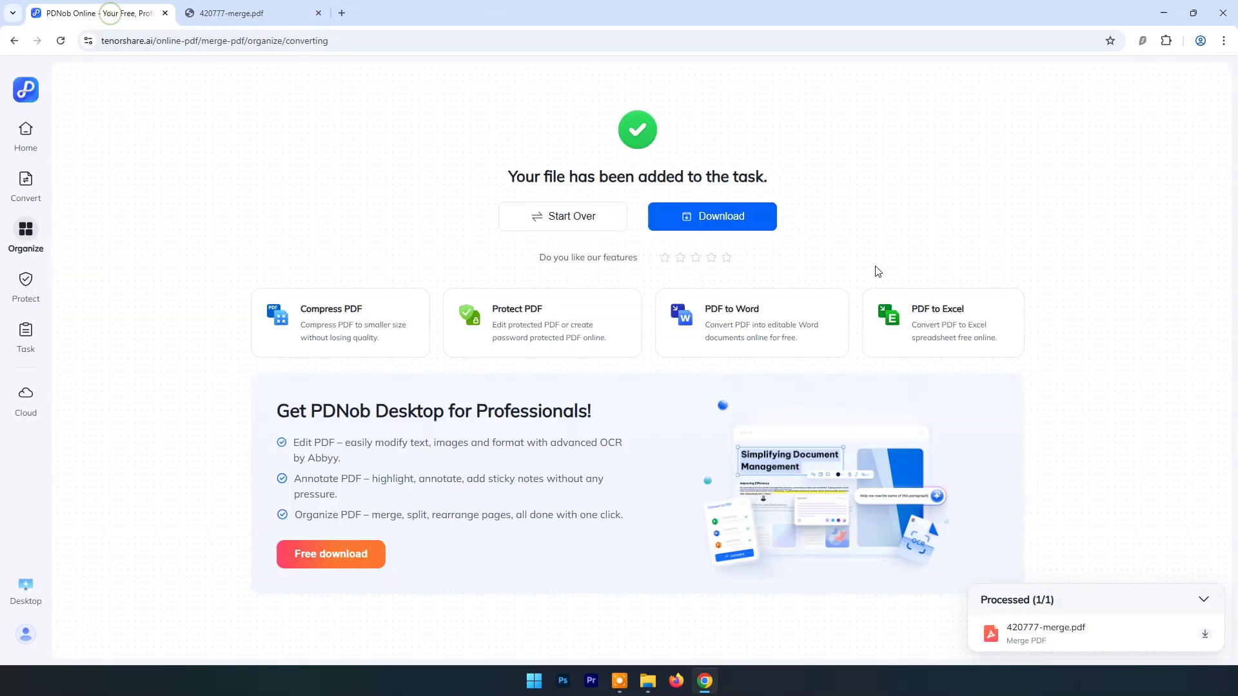
click(23, 146)
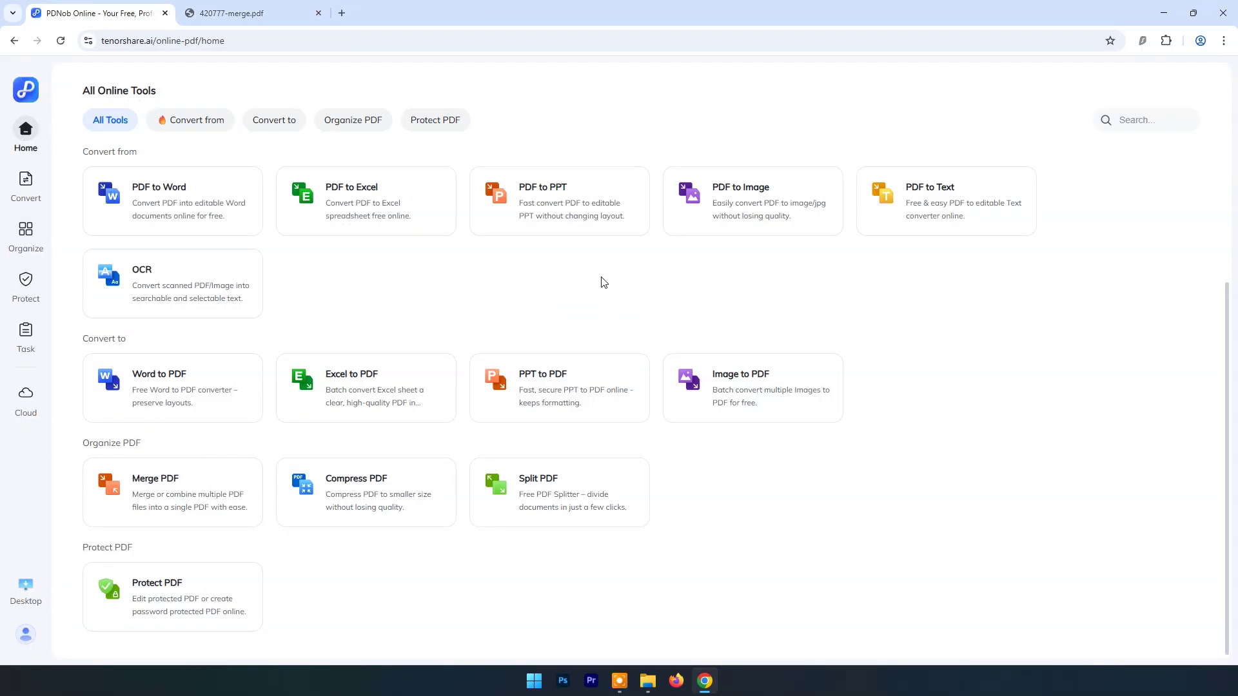
scroll(604, 290, up, 2)
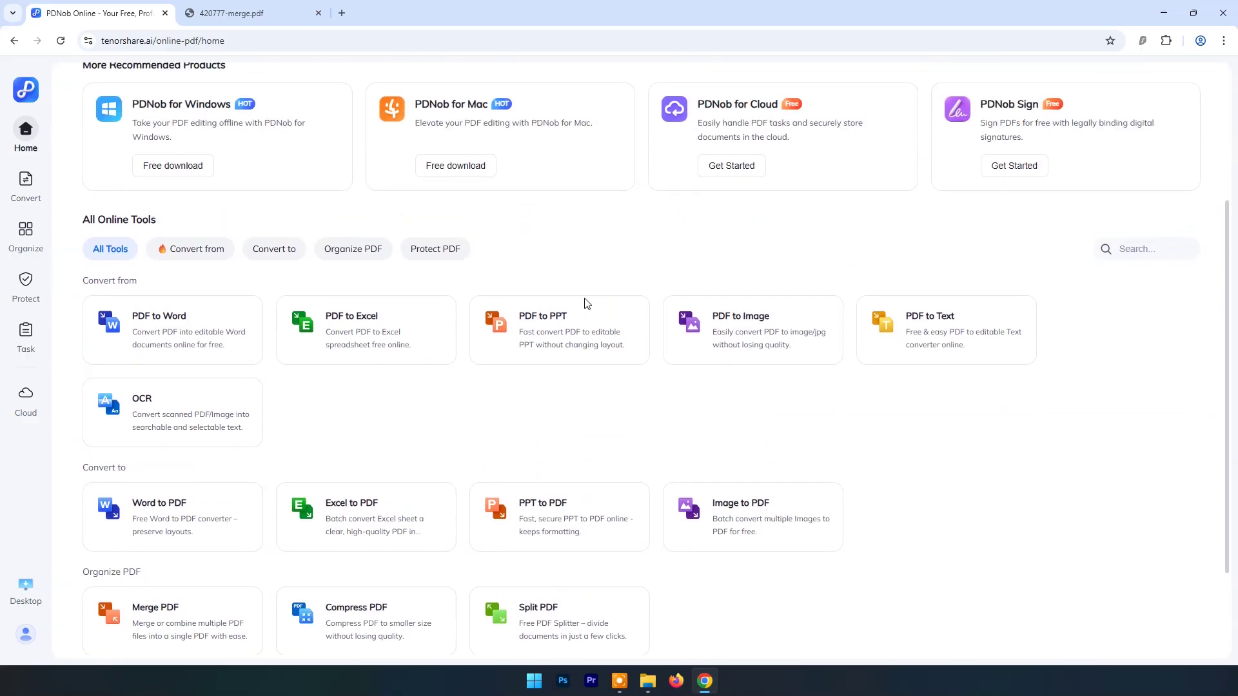
click(185, 336)
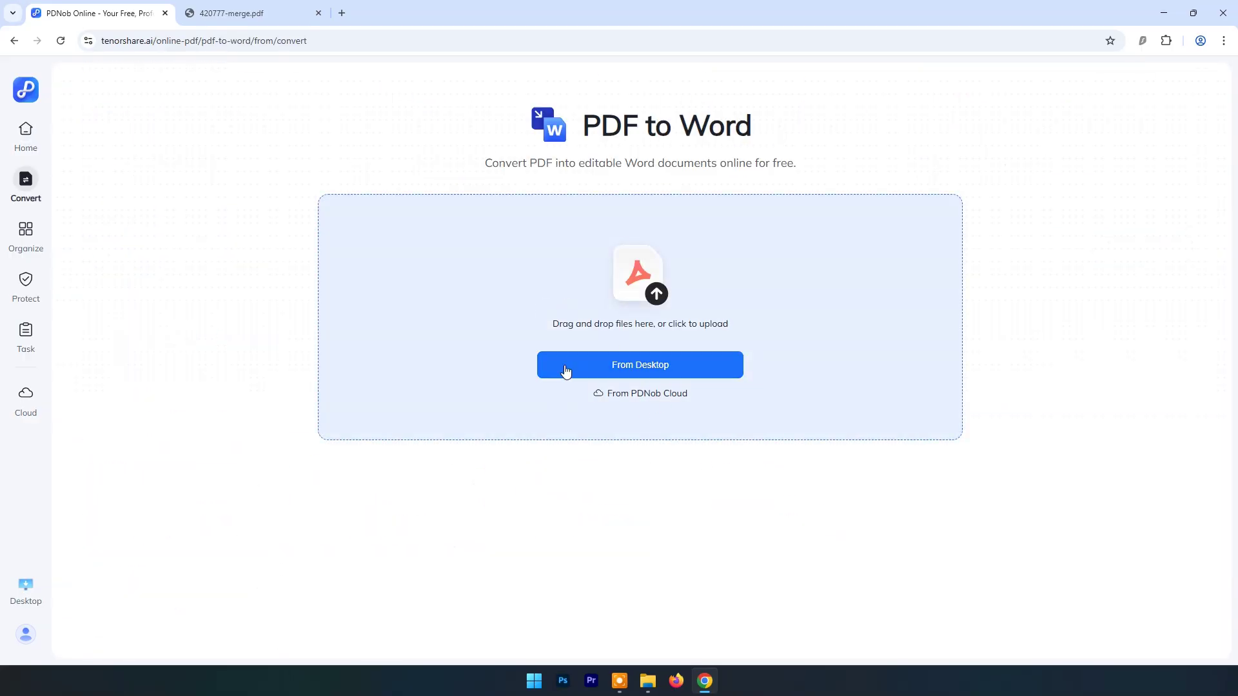
Step: Upload Medical-Insurance-Verification-Form, enable English OCR, and convert it to Word
click(623, 366)
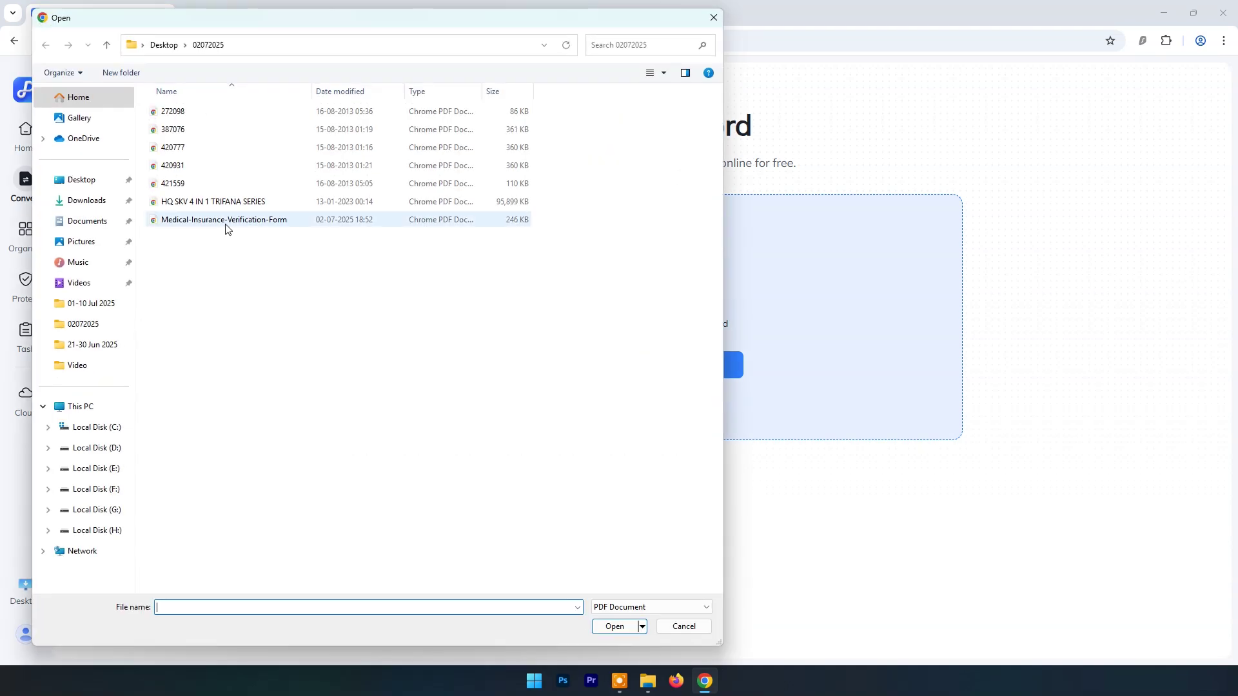
click(225, 220)
click(613, 627)
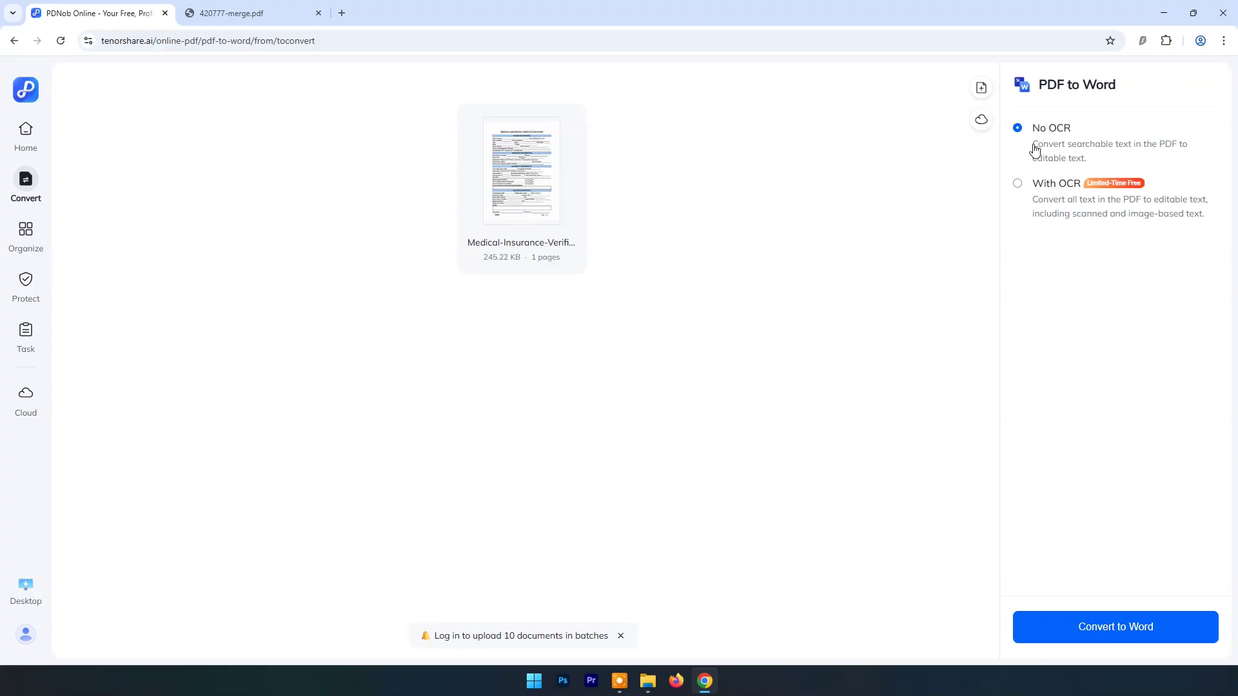
click(1018, 186)
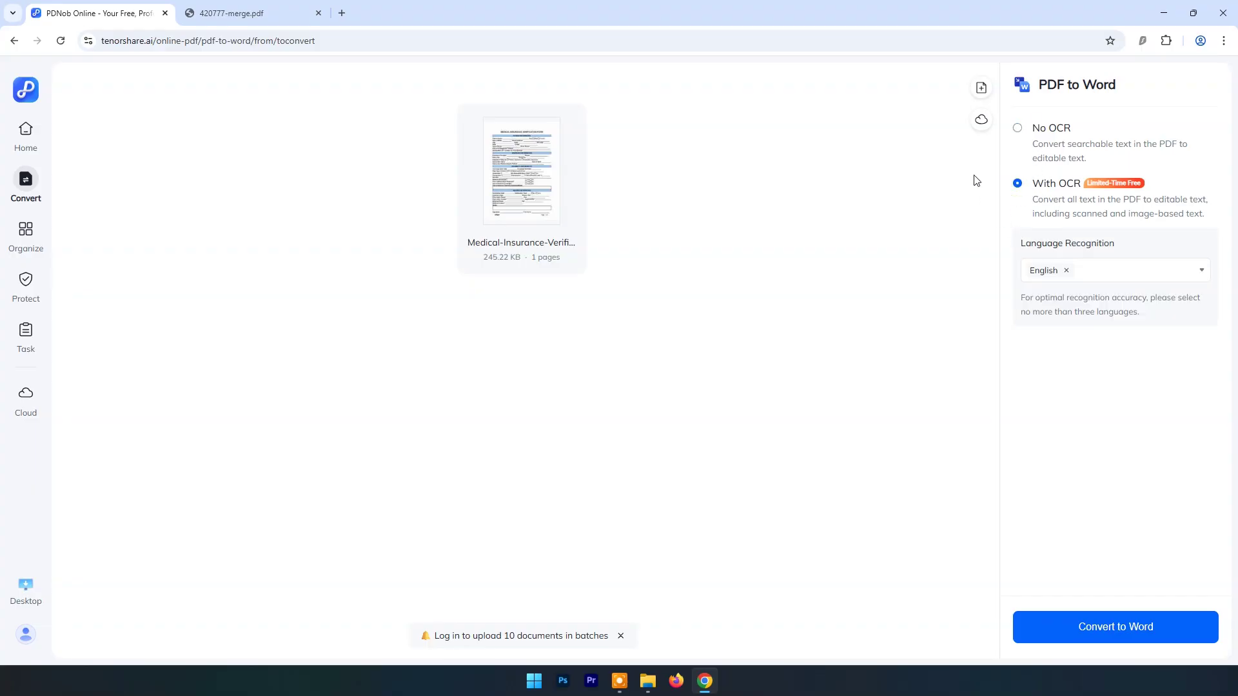
click(1105, 631)
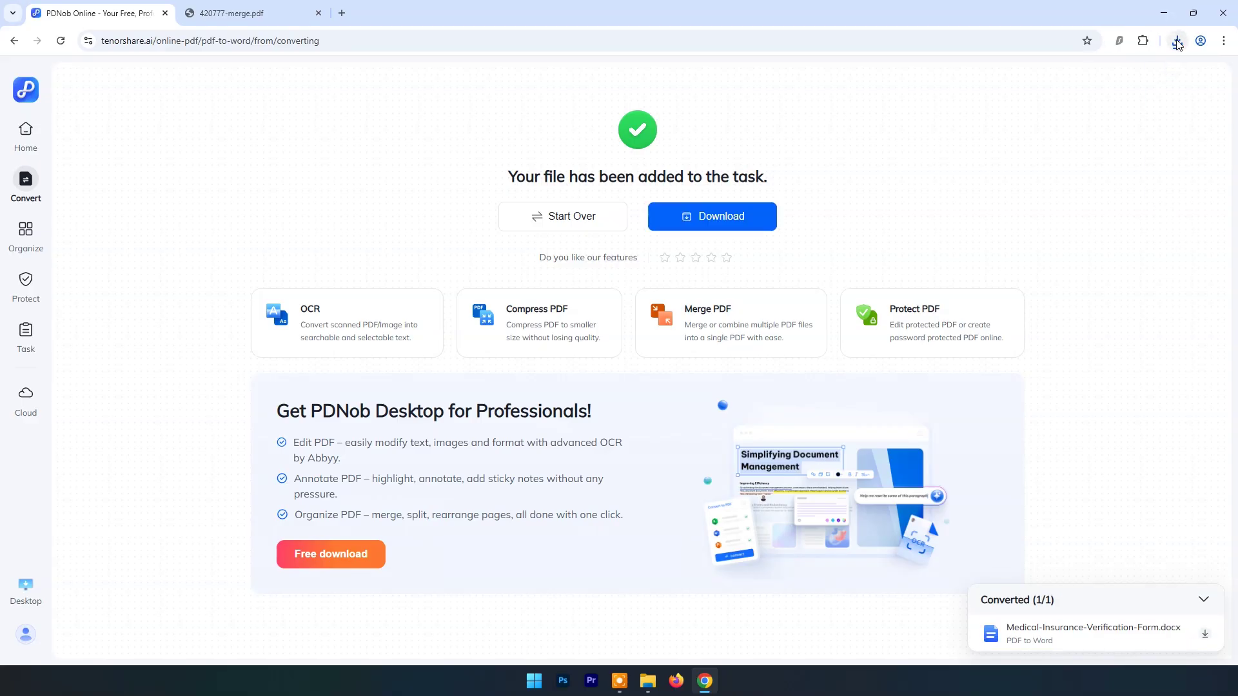
Step: Open the downloaded Medical-Insurance-Verification-Form.docx in Word, enable editing, and scroll through it
click(1177, 41)
click(1143, 97)
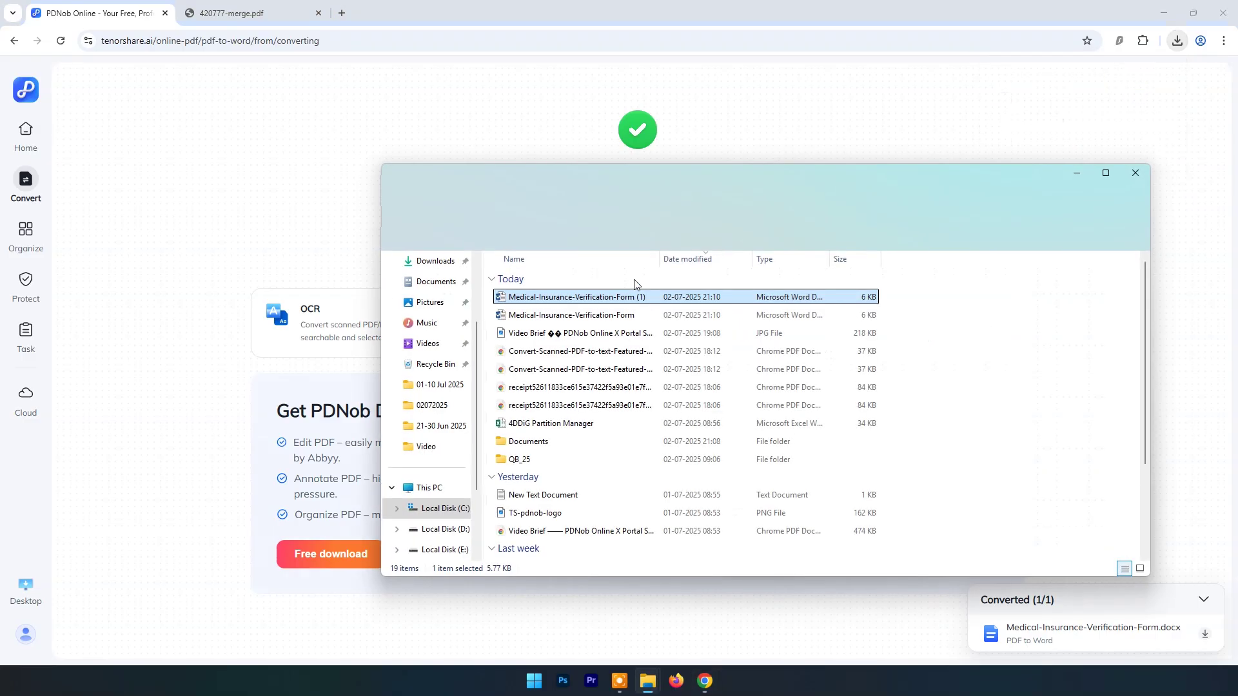
double_click(595, 297)
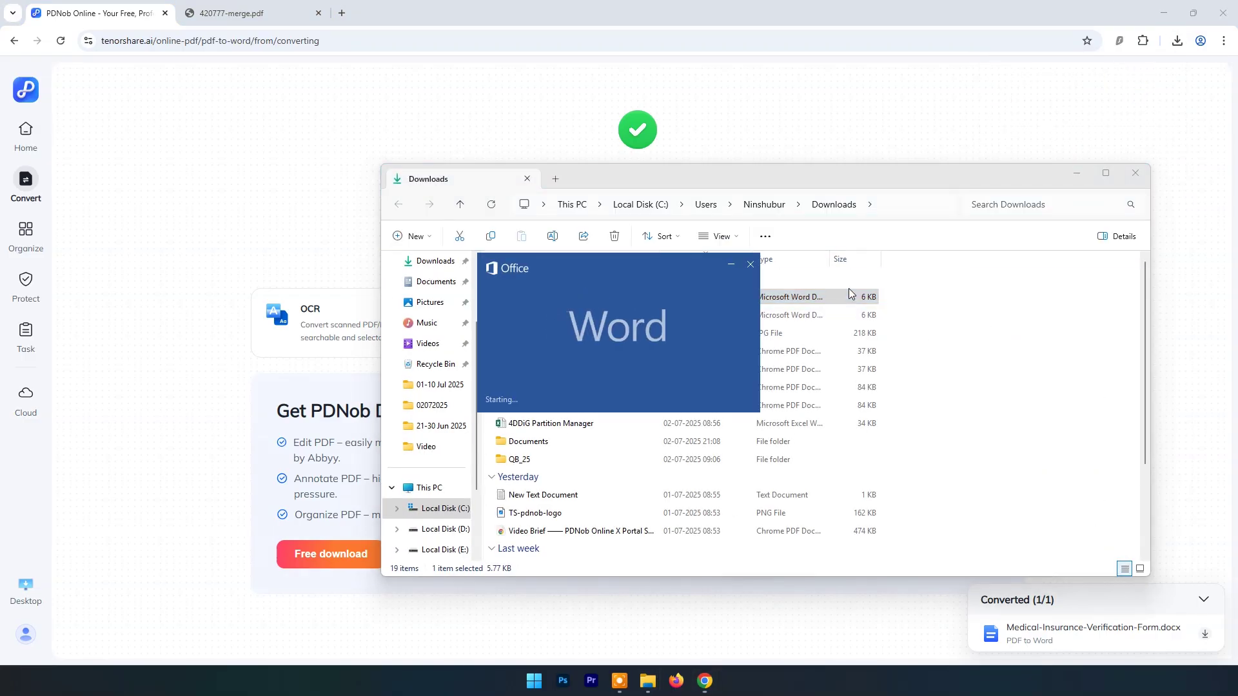
click(526, 31)
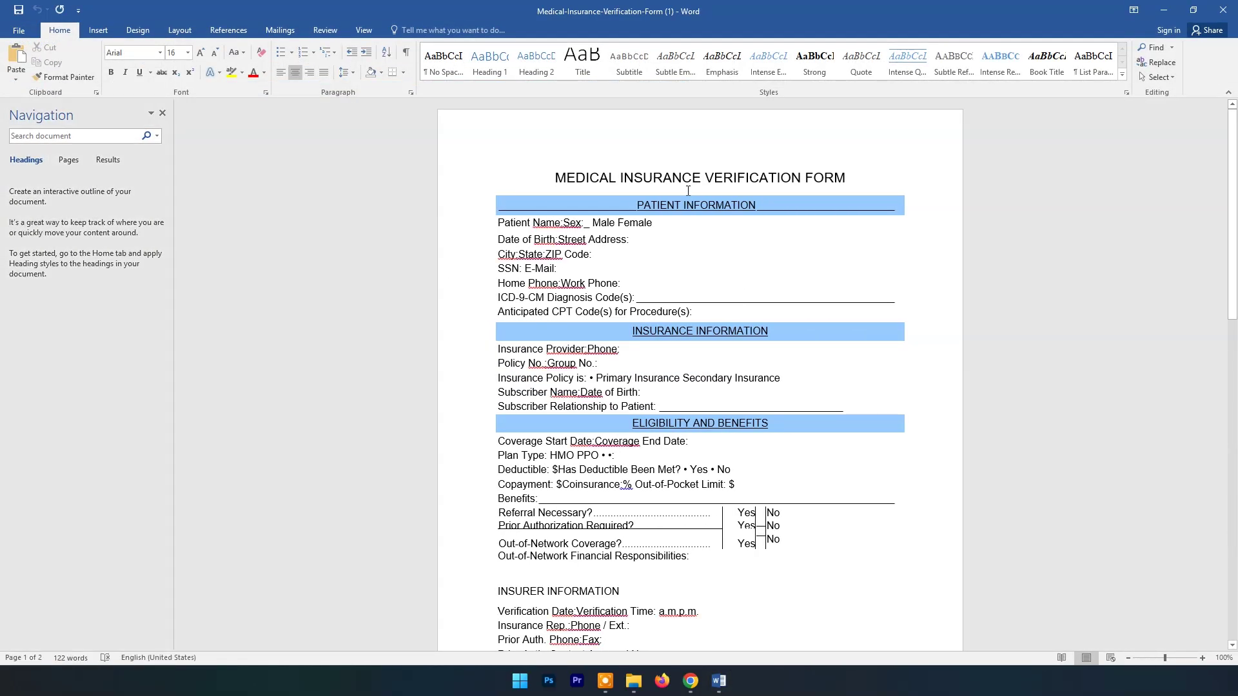
scroll(688, 196, down, 5)
scroll(687, 193, up, 2)
scroll(688, 191, up, 2)
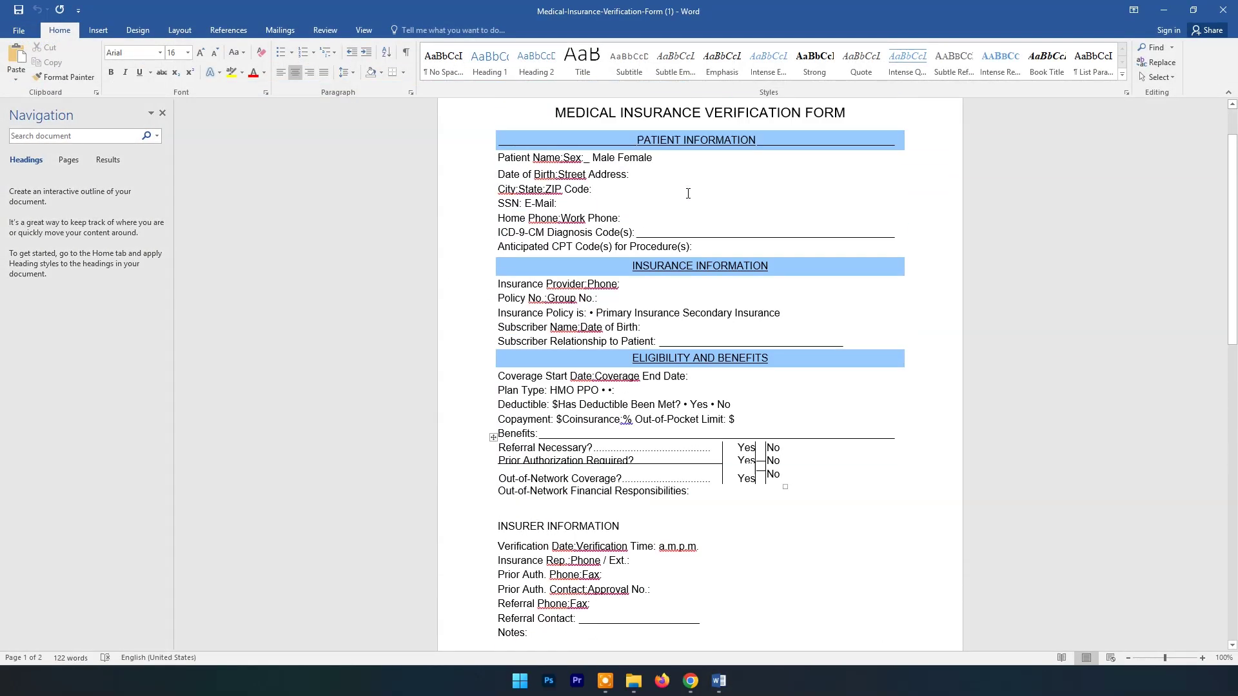
scroll(688, 191, down, 1)
Step: Compare with the original form PDF from 02072025, then close it and the 420777-merge.pdf tab
click(1163, 14)
click(1163, 14)
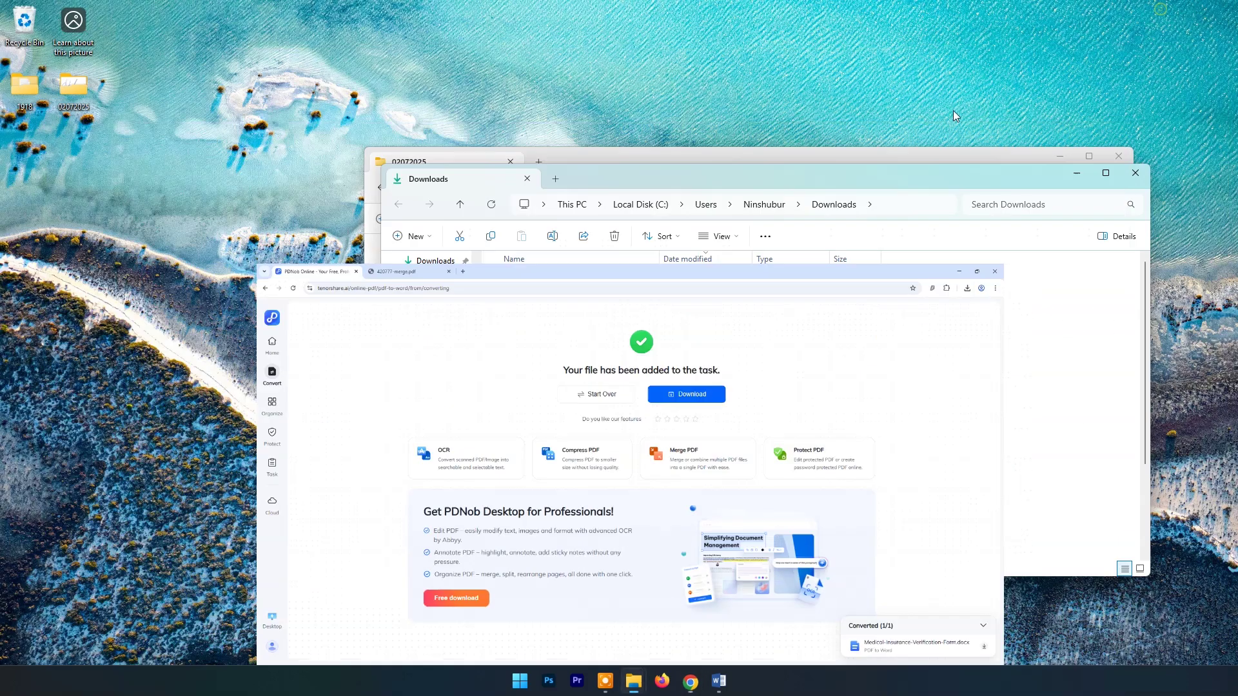
click(1096, 157)
double_click(548, 388)
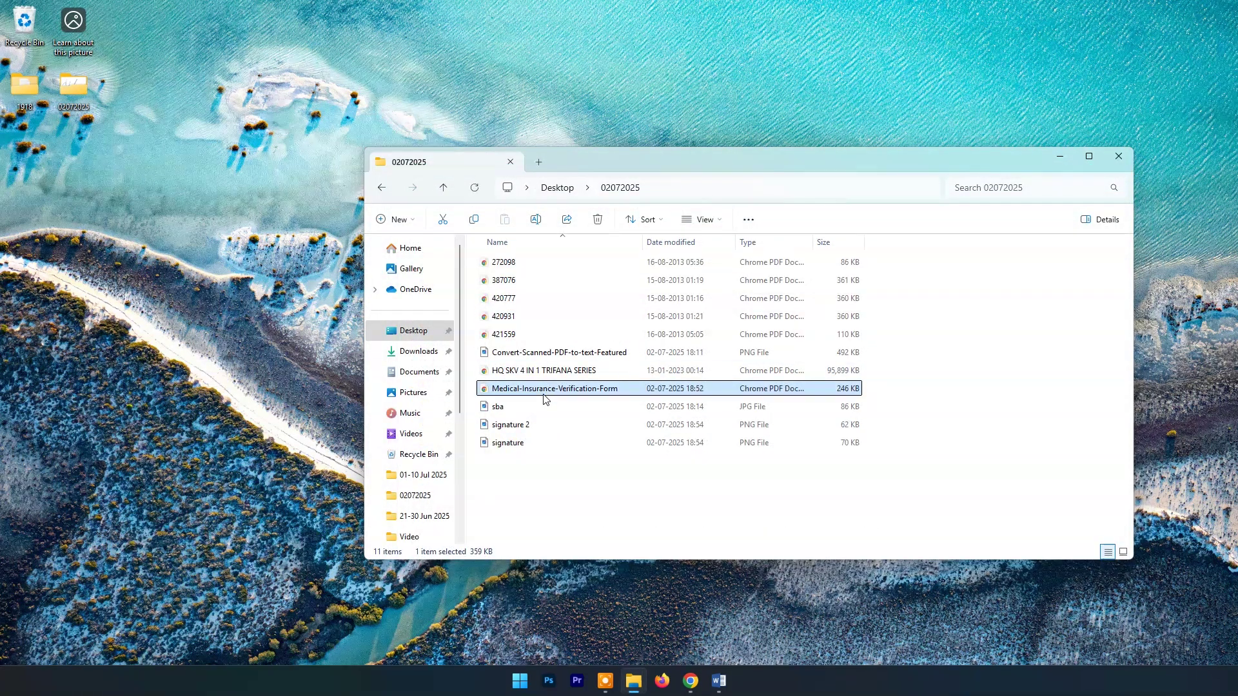
scroll(704, 291, down, 2)
scroll(705, 291, up, 3)
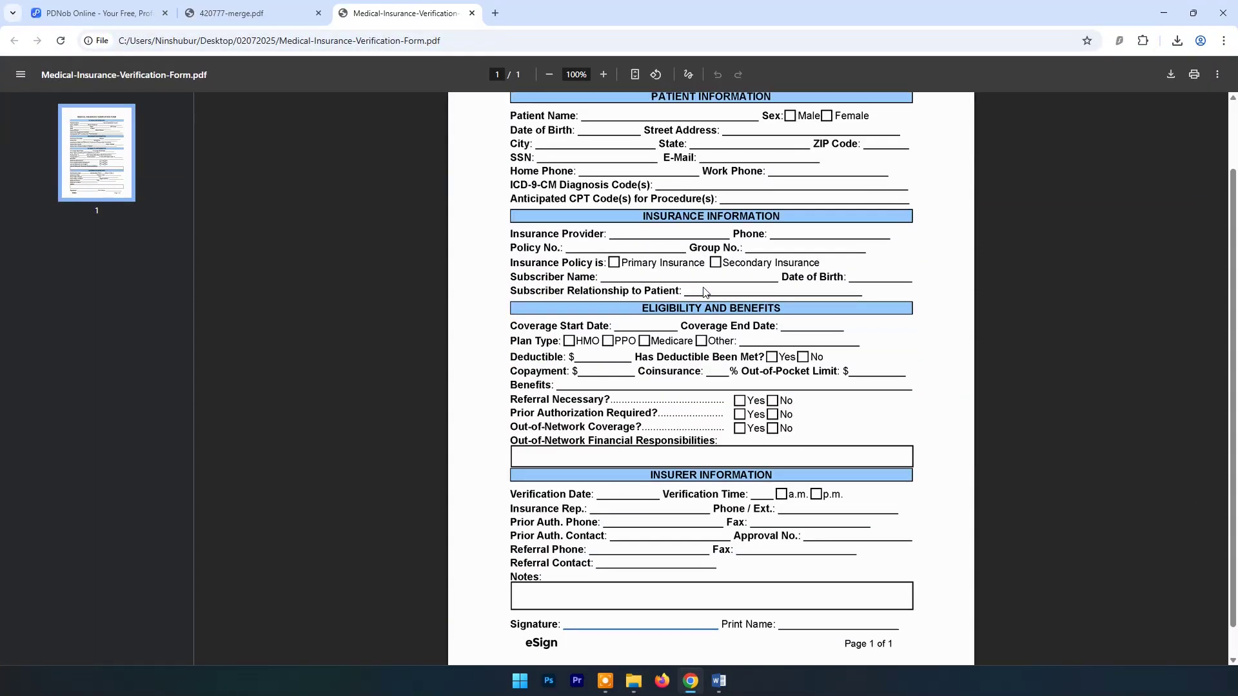
scroll(684, 293, down, 3)
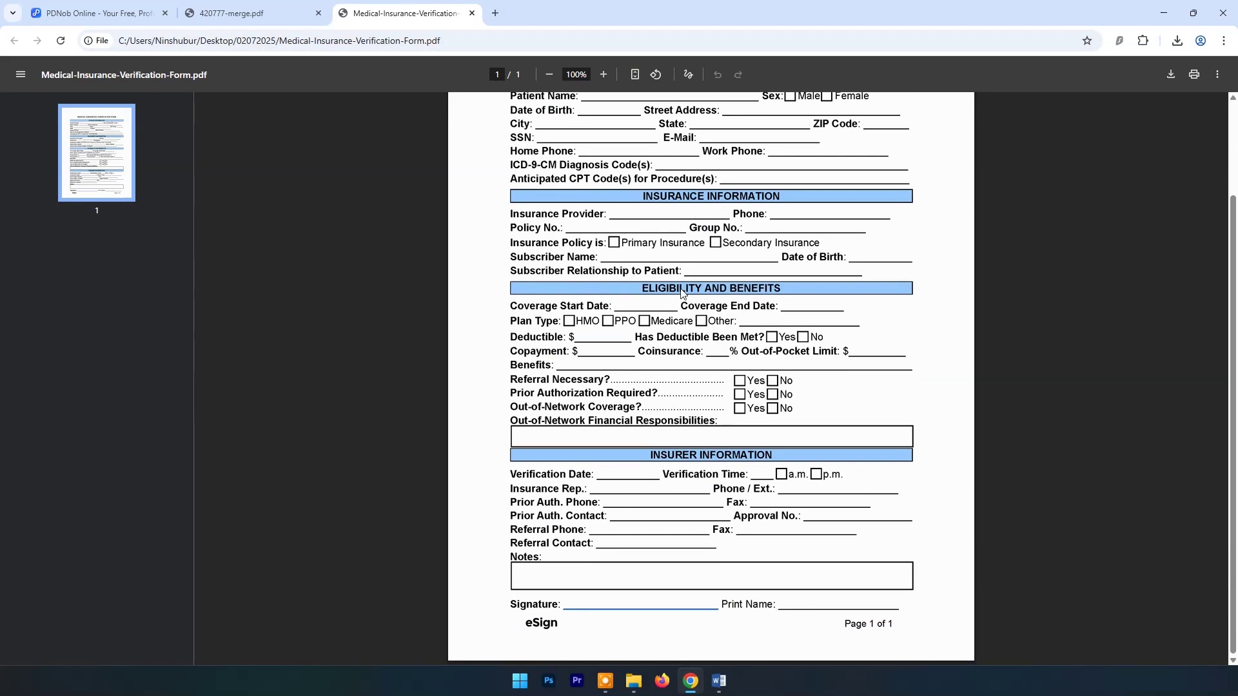
click(472, 14)
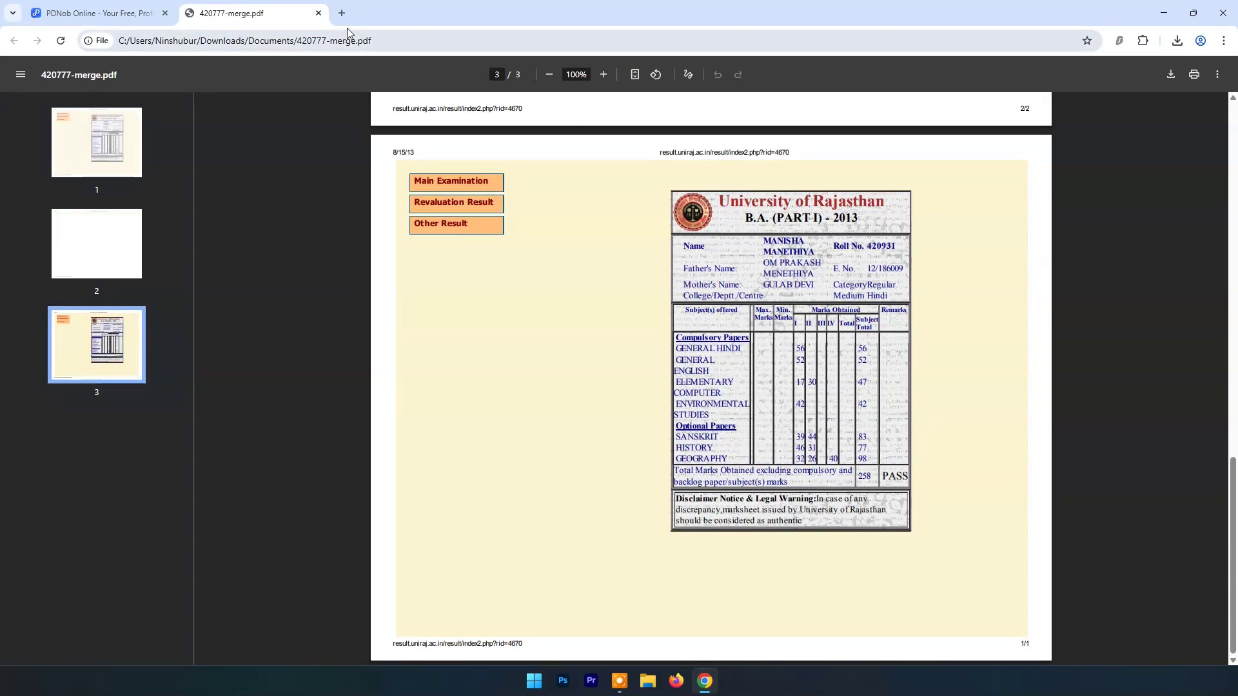
click(318, 14)
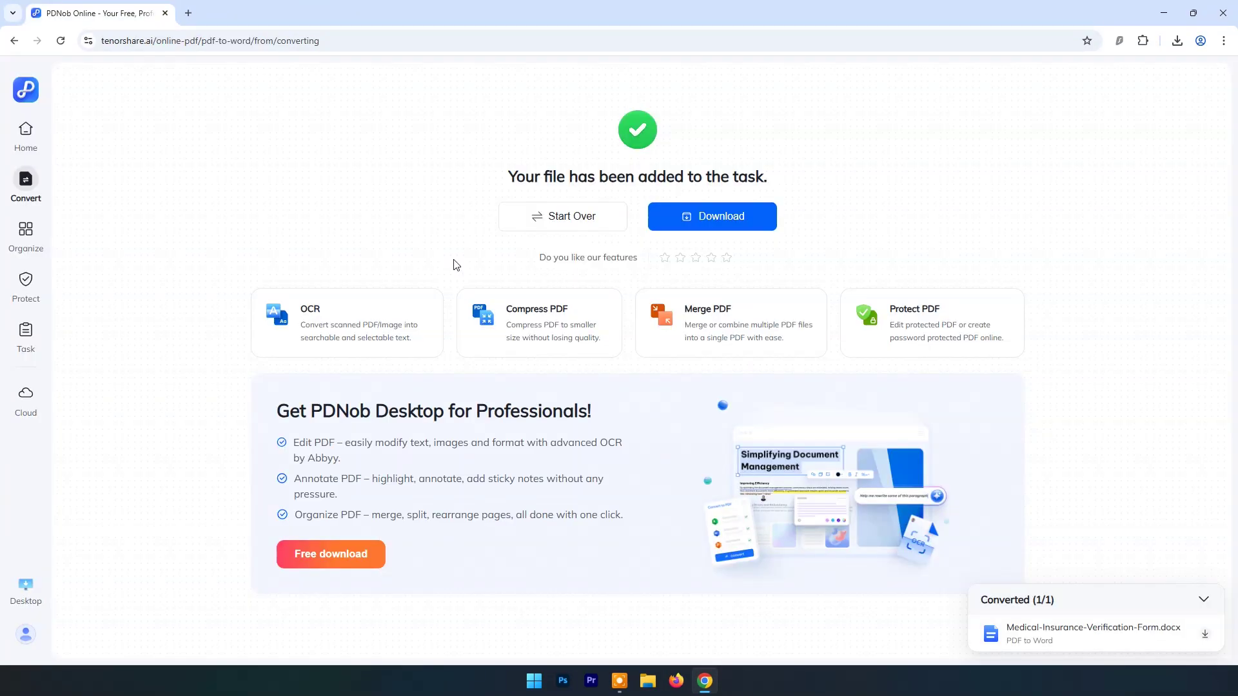
Step: Upload the Medical-Insurance-Verification-Form Word document from the Desktop to Word to PDF
click(46, 150)
click(761, 238)
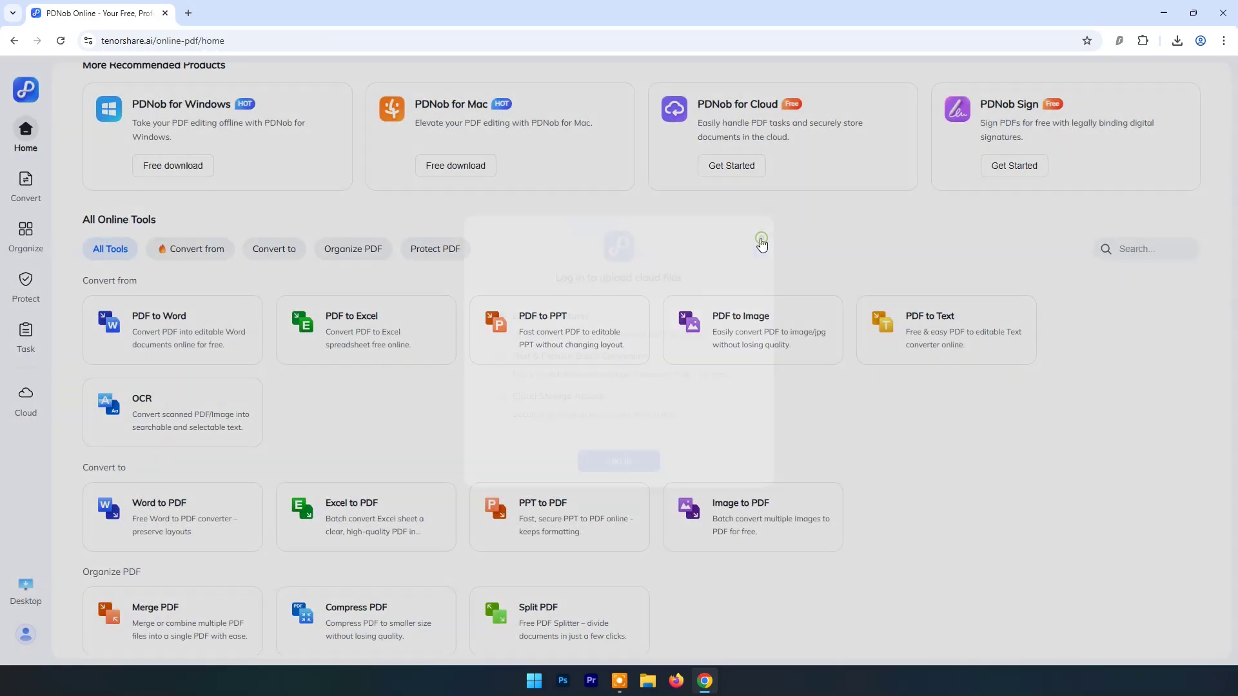
scroll(184, 419, down, 2)
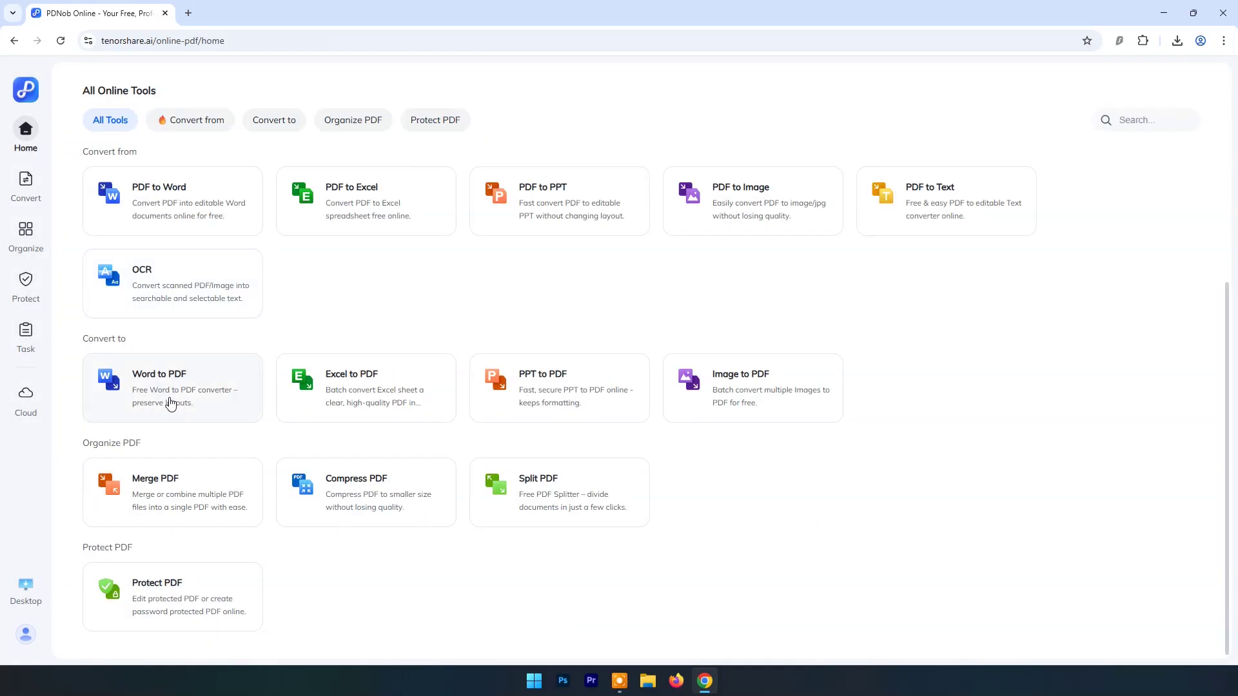
click(167, 385)
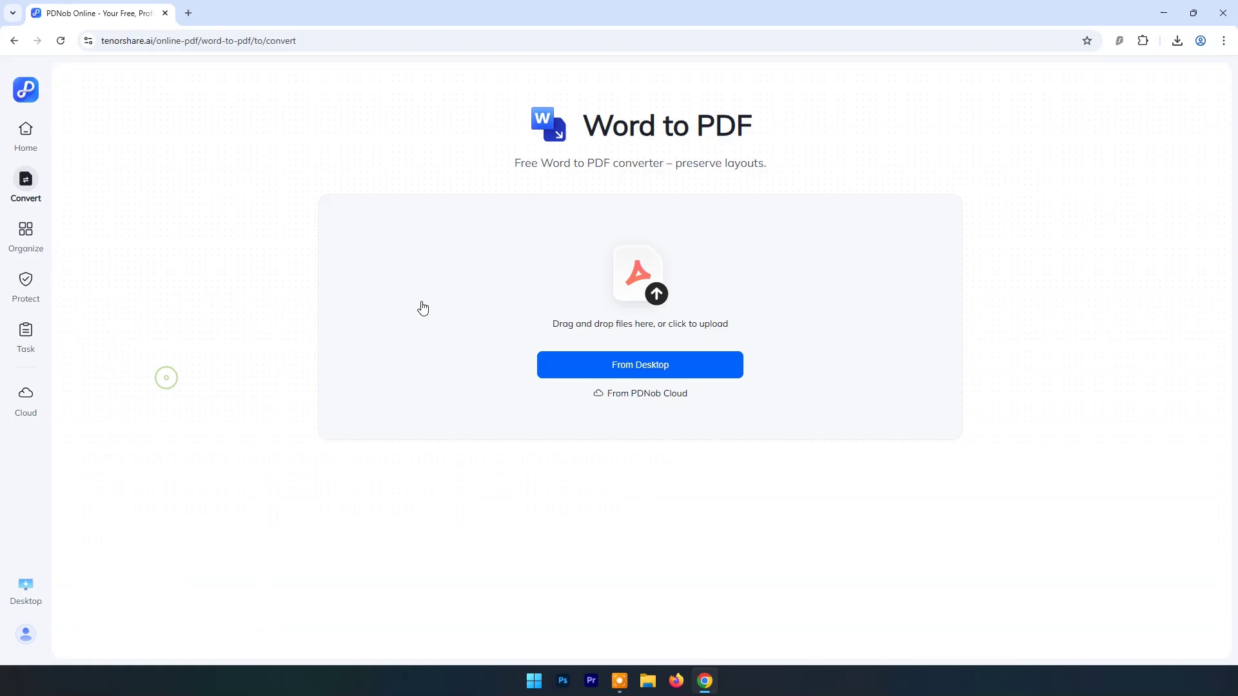
click(658, 359)
click(86, 182)
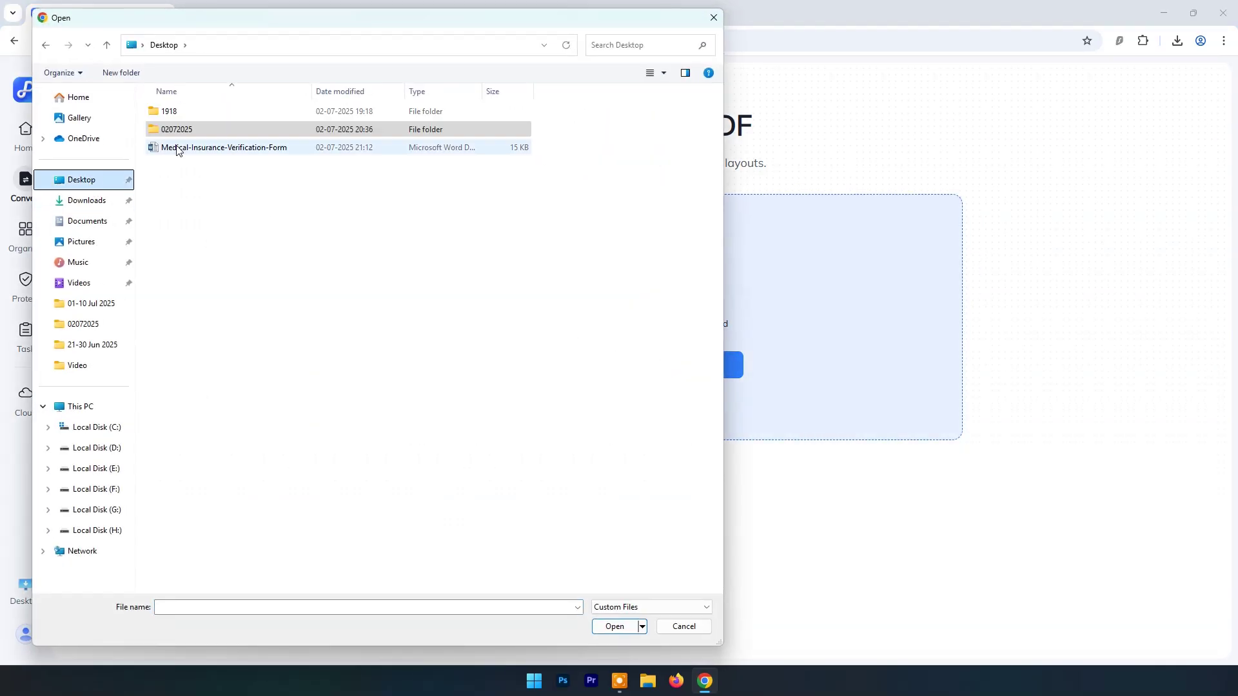
click(185, 149)
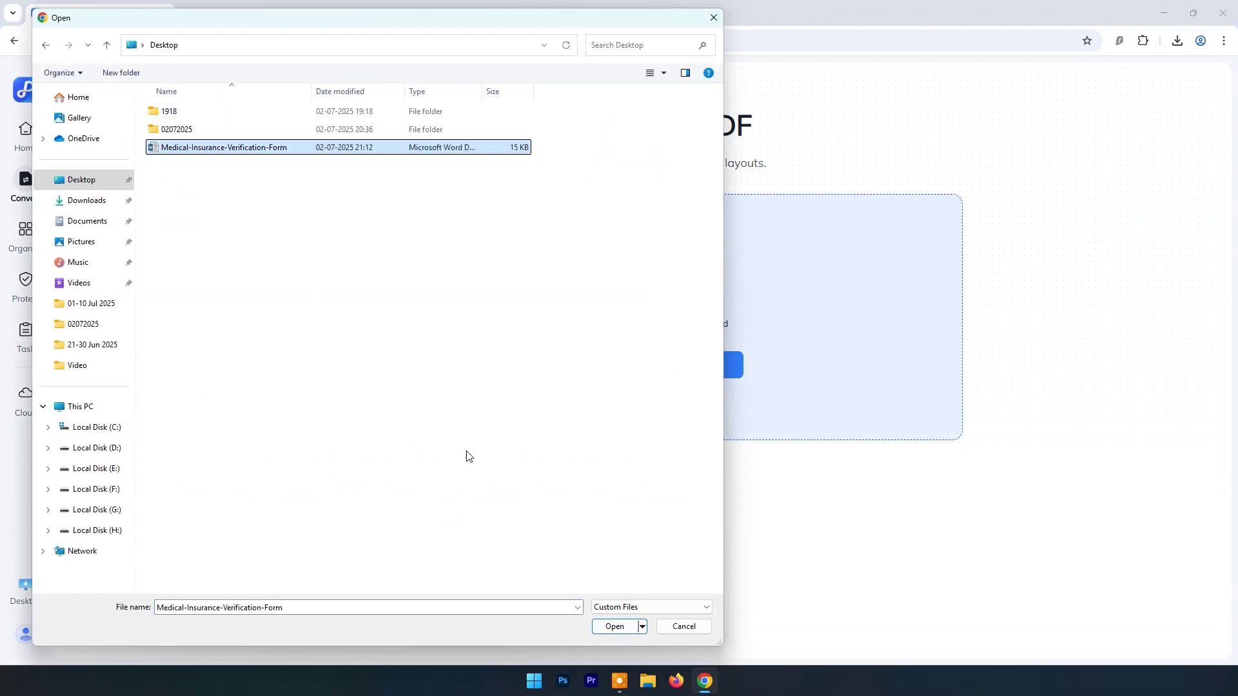
click(613, 627)
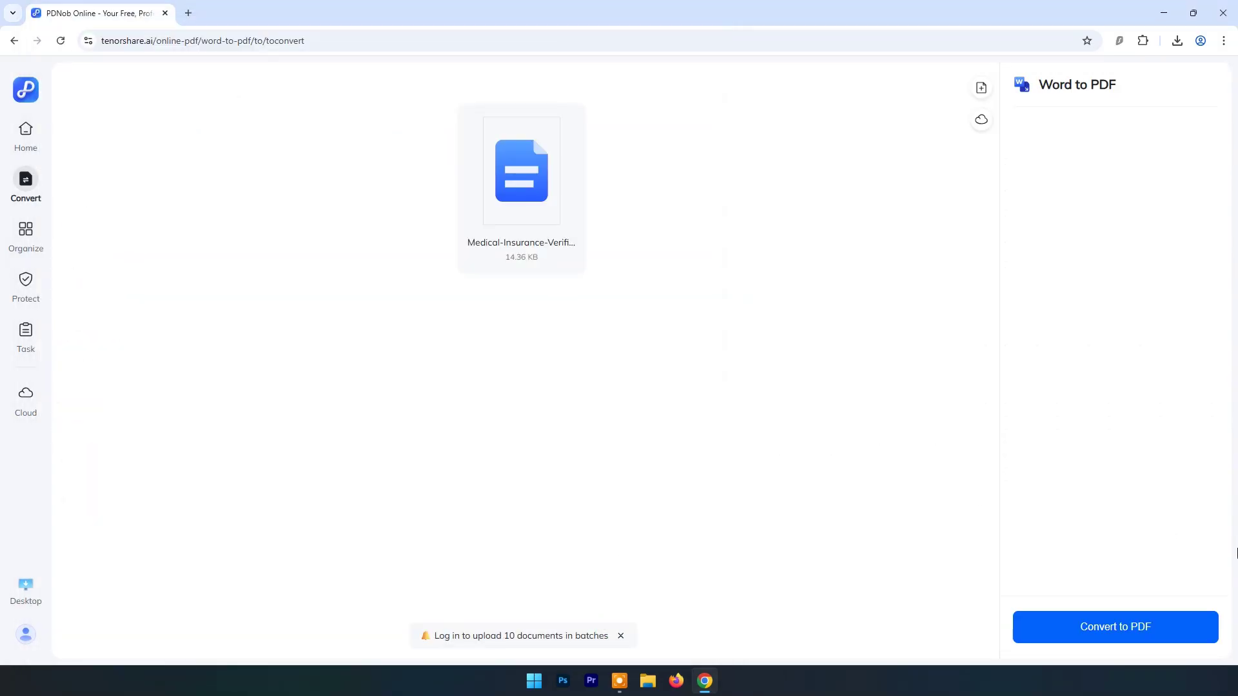
Step: Convert it to PDF, download and review the 19.87 KB result, then close its tab
click(1136, 619)
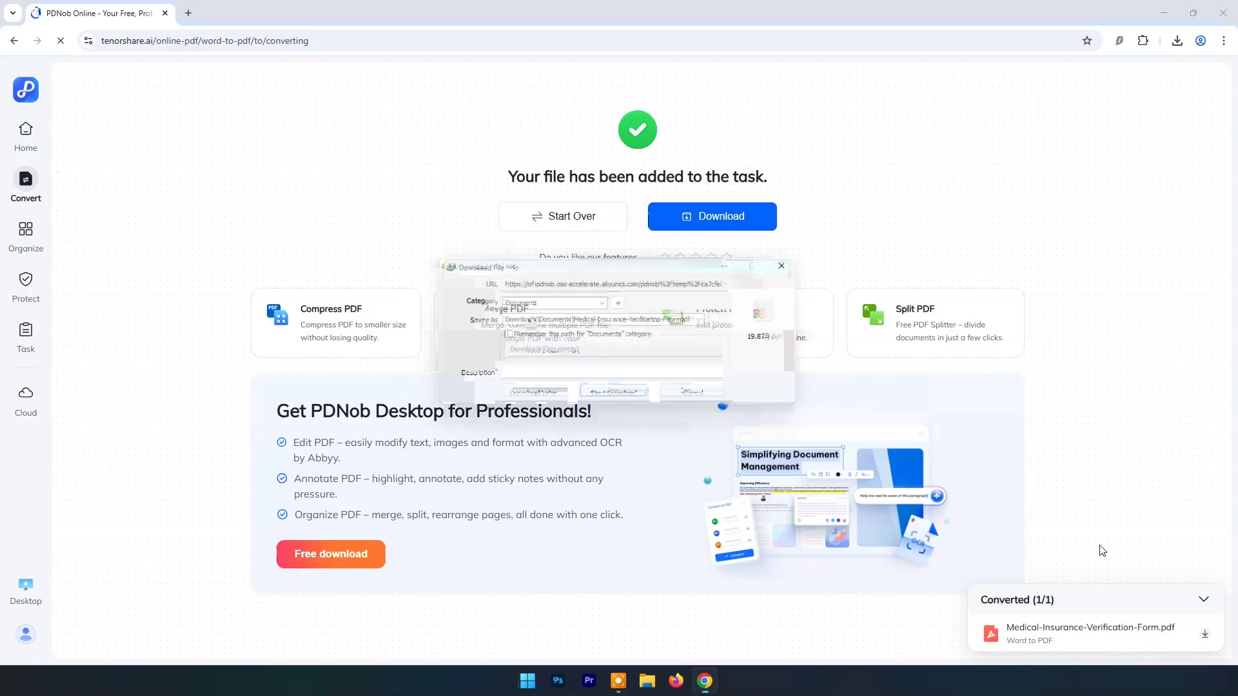
click(621, 396)
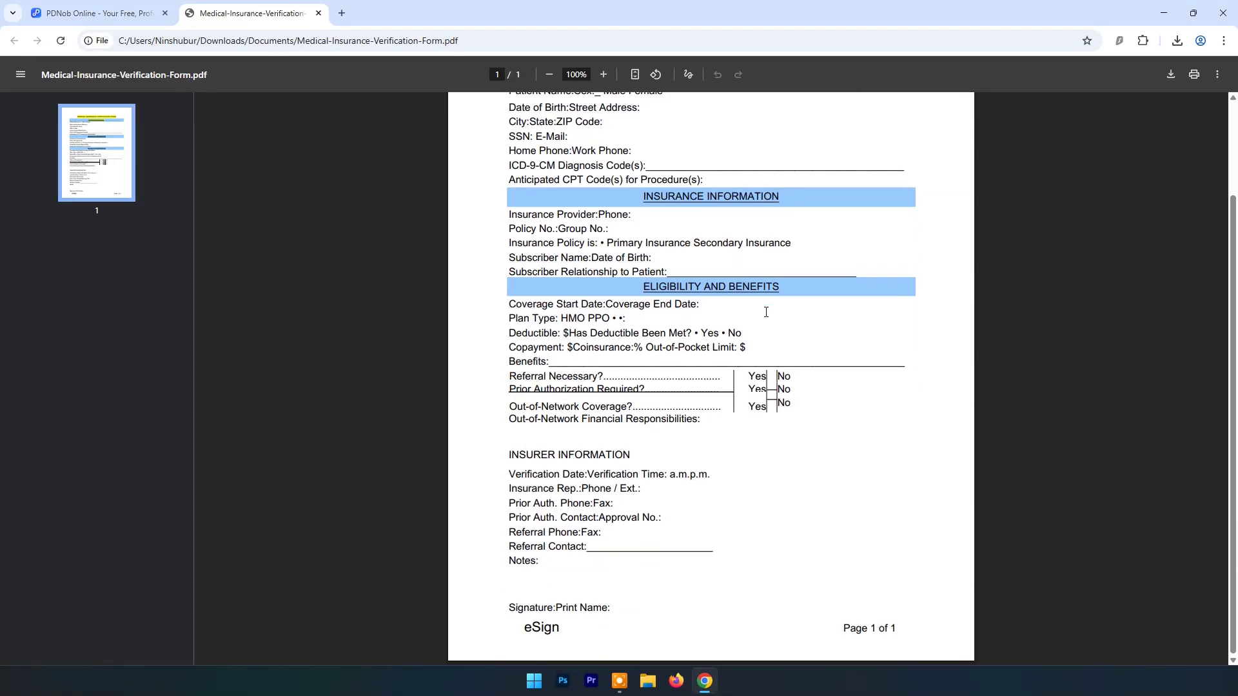
scroll(766, 312, up, 2)
scroll(766, 312, up, 1)
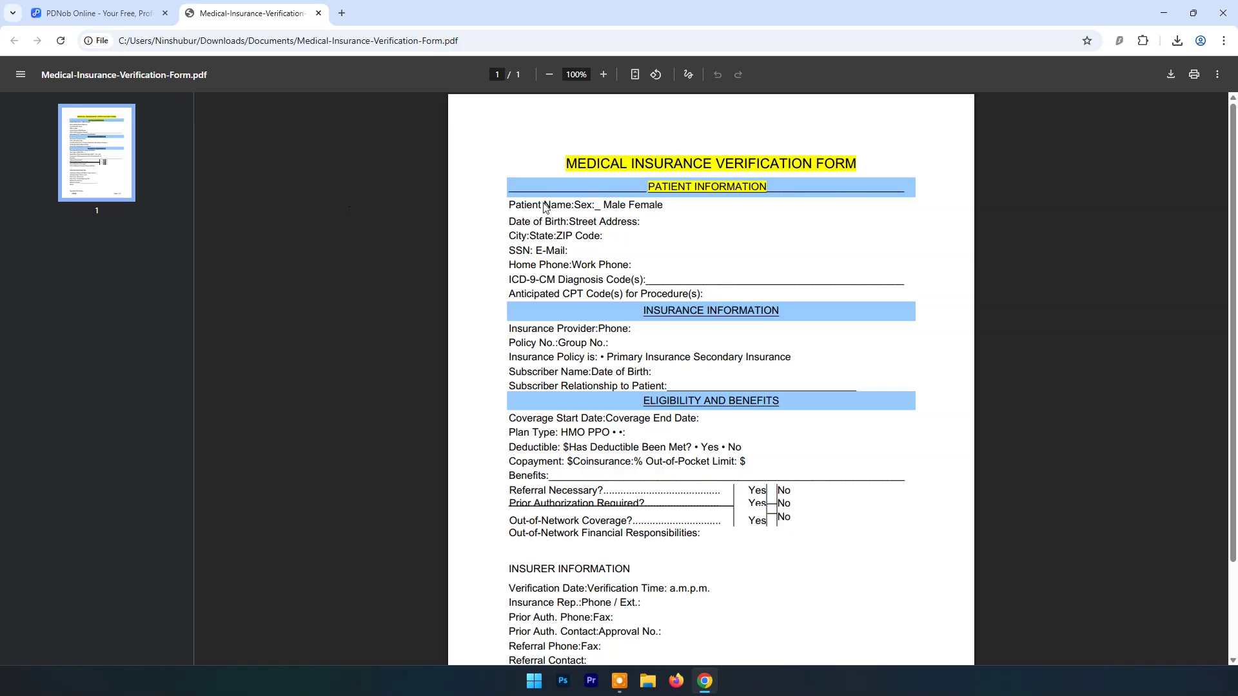
scroll(753, 253, down, 2)
scroll(753, 254, up, 2)
click(319, 13)
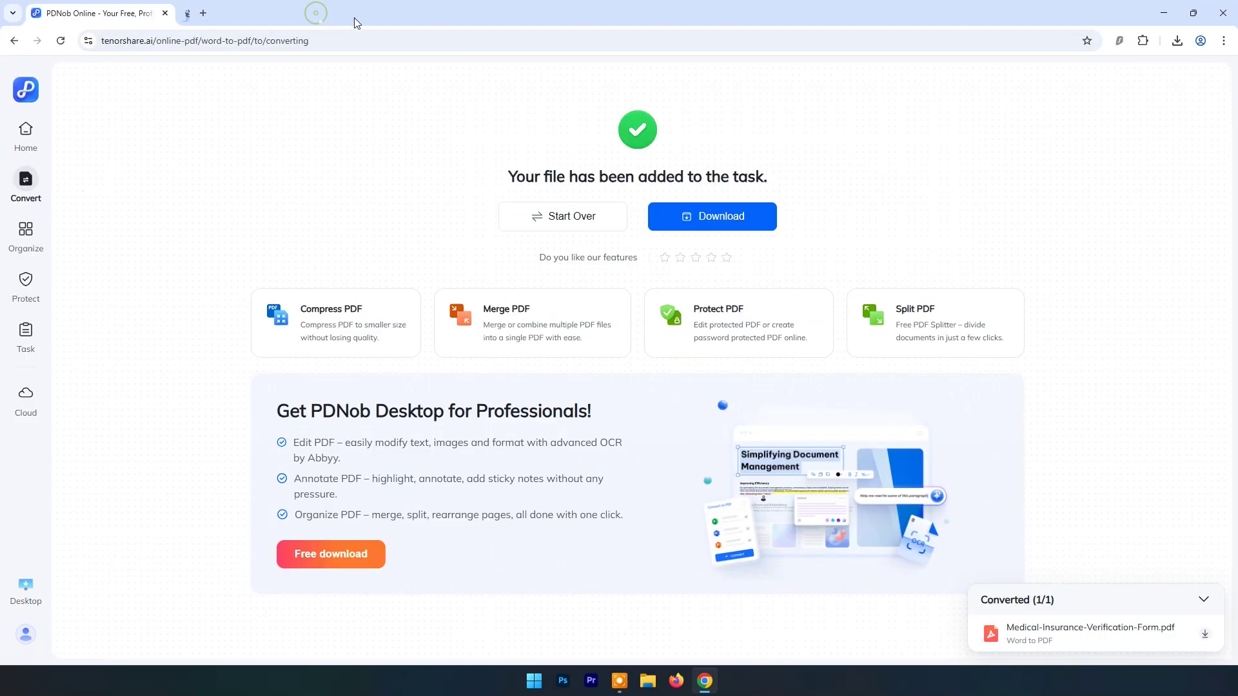
Step: Upload Book 10.07.18 from the 02072025 folder to Excel to PDF and convert it
click(28, 146)
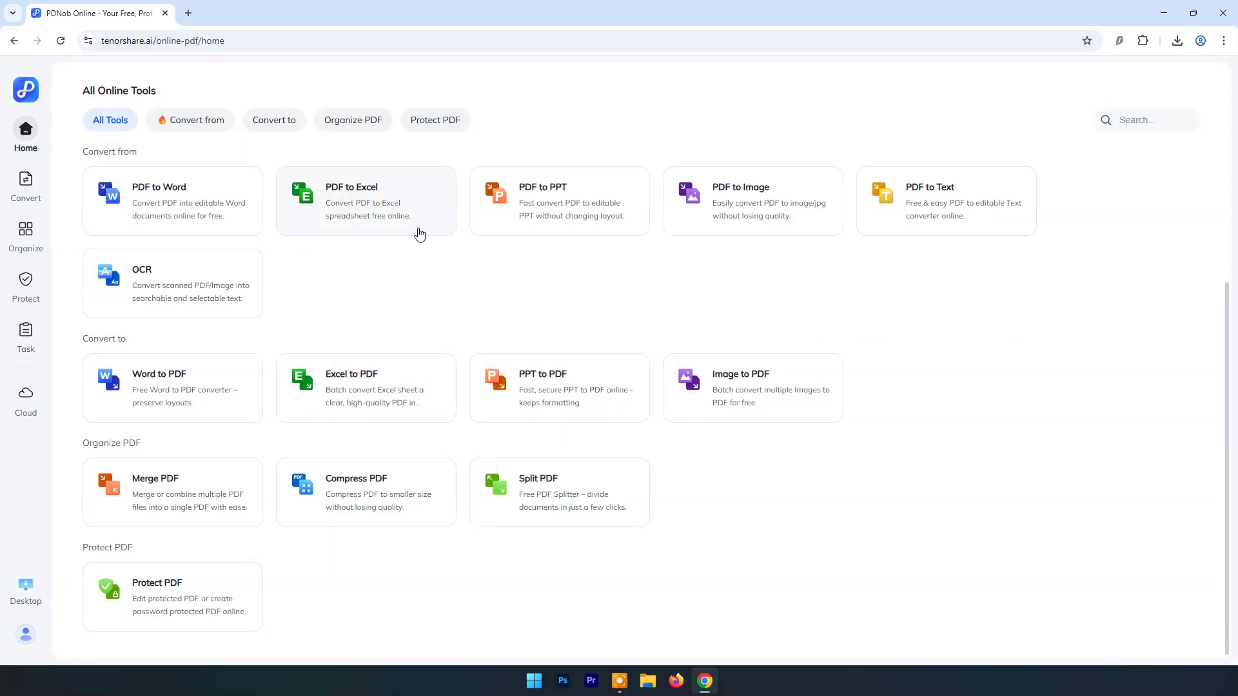
click(343, 207)
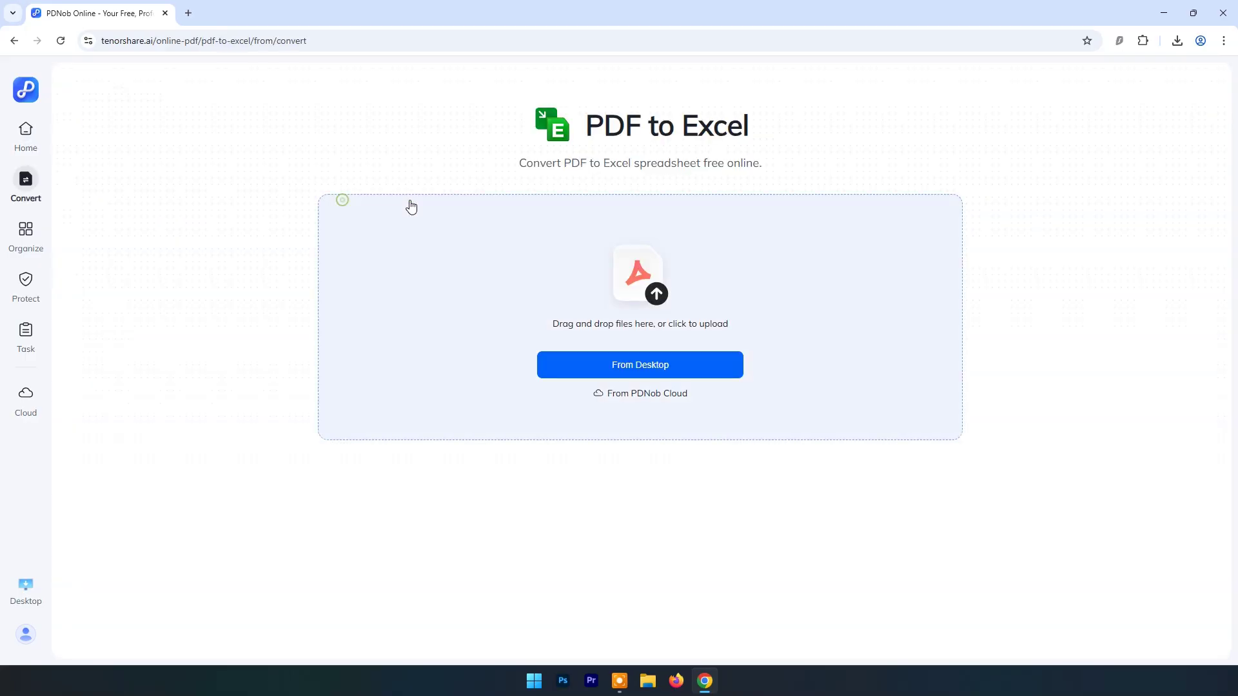
click(639, 366)
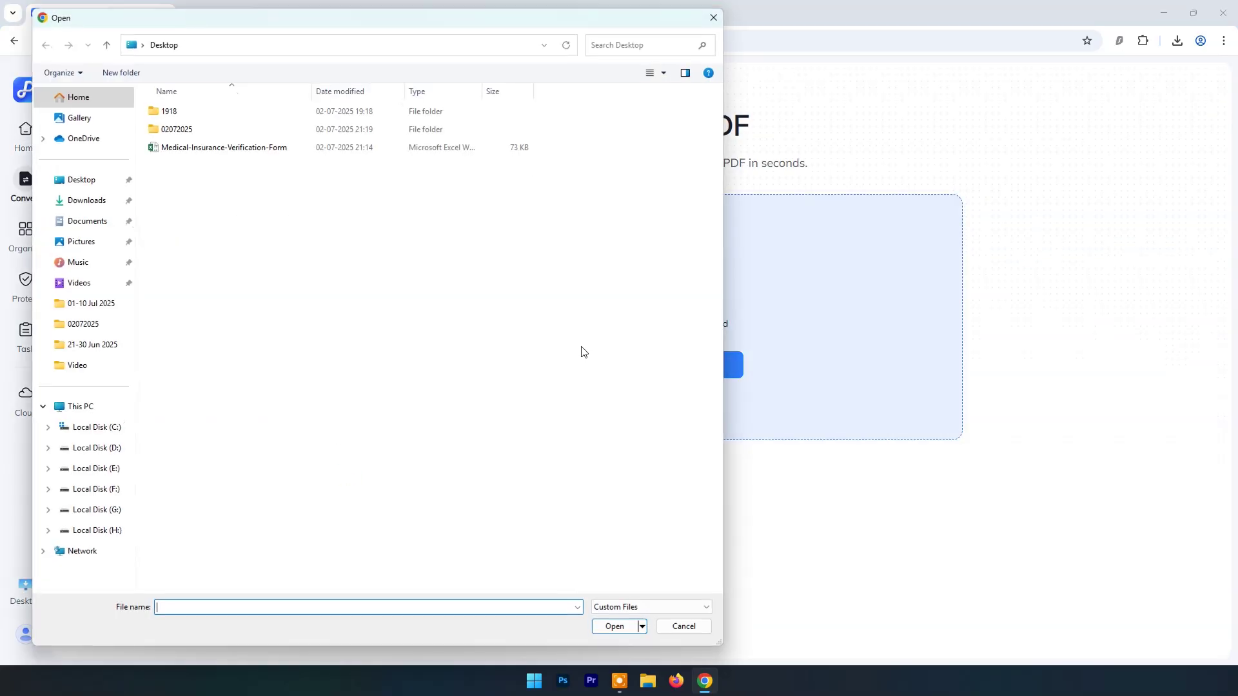
double_click(179, 132)
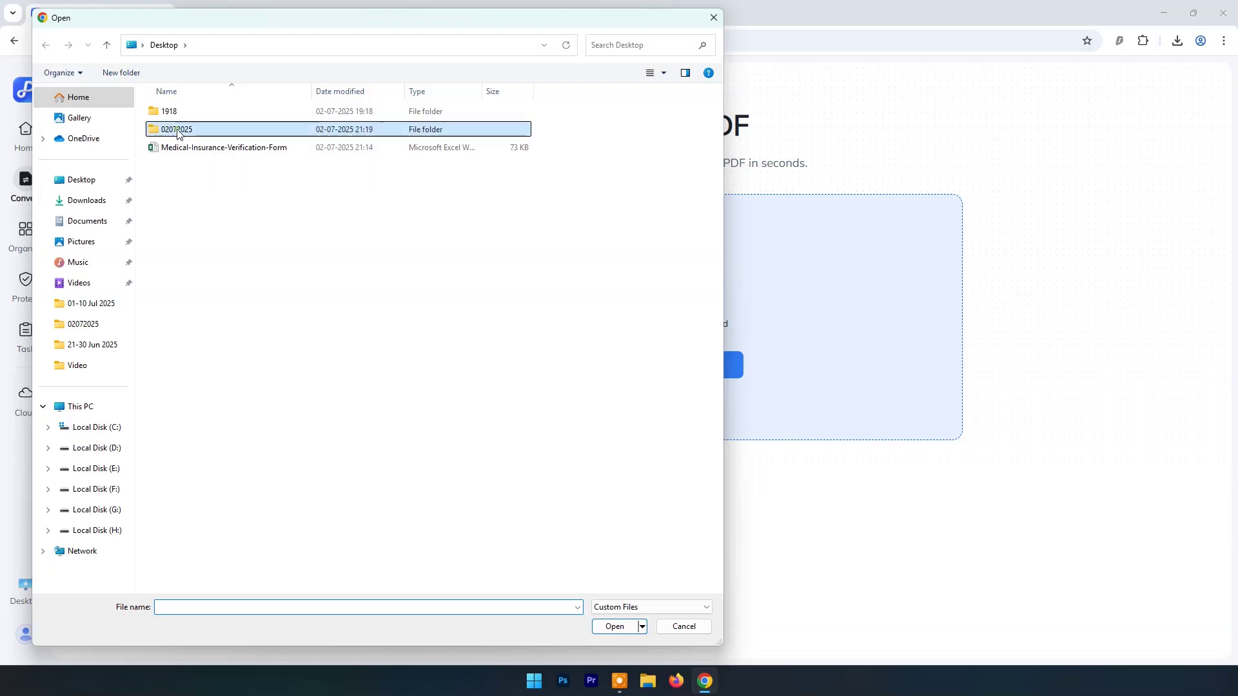
click(174, 118)
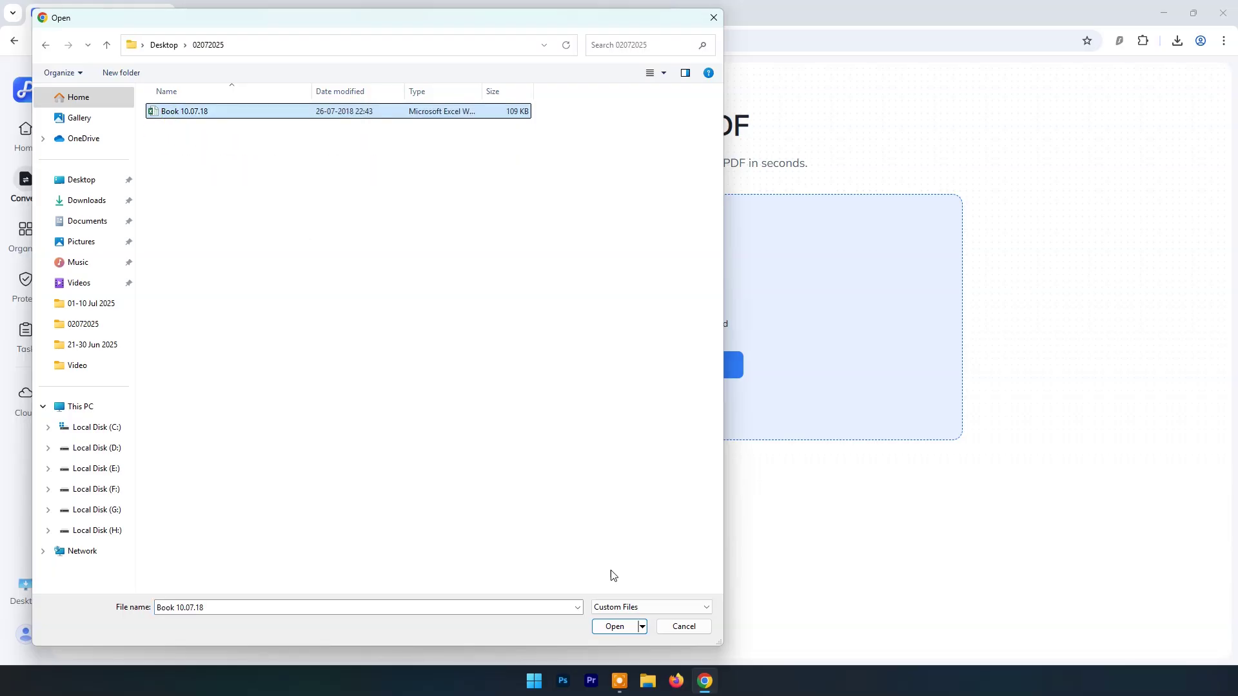
click(614, 628)
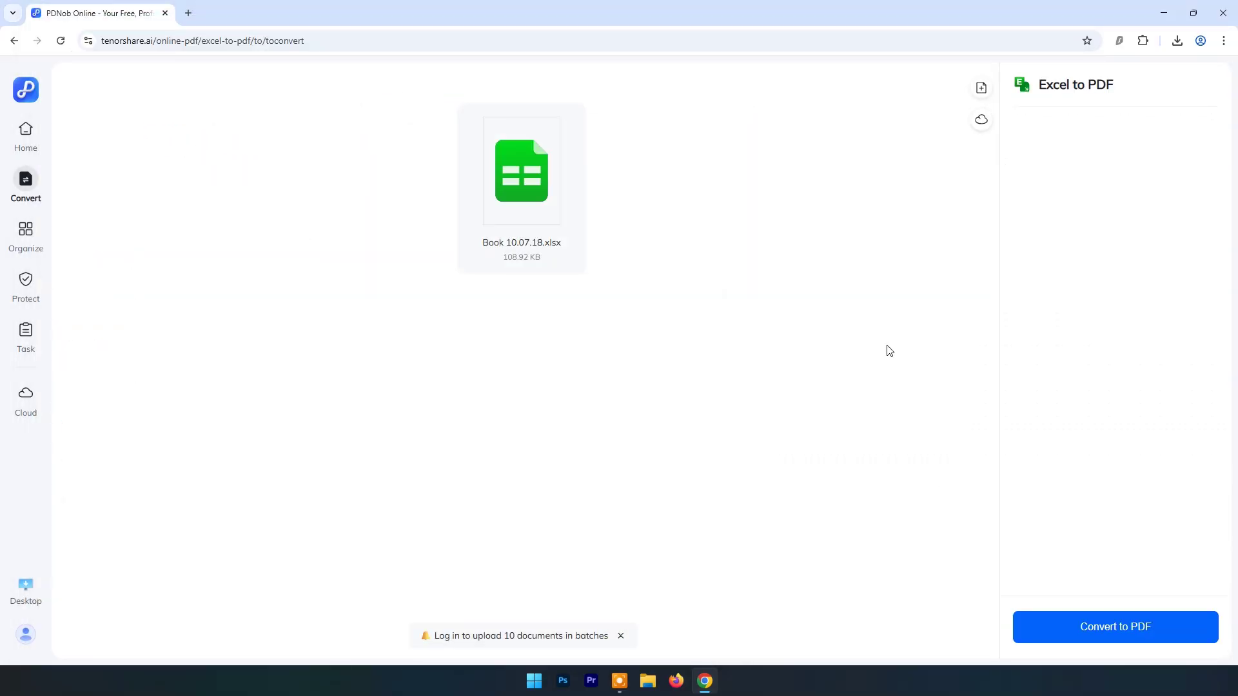
click(1090, 646)
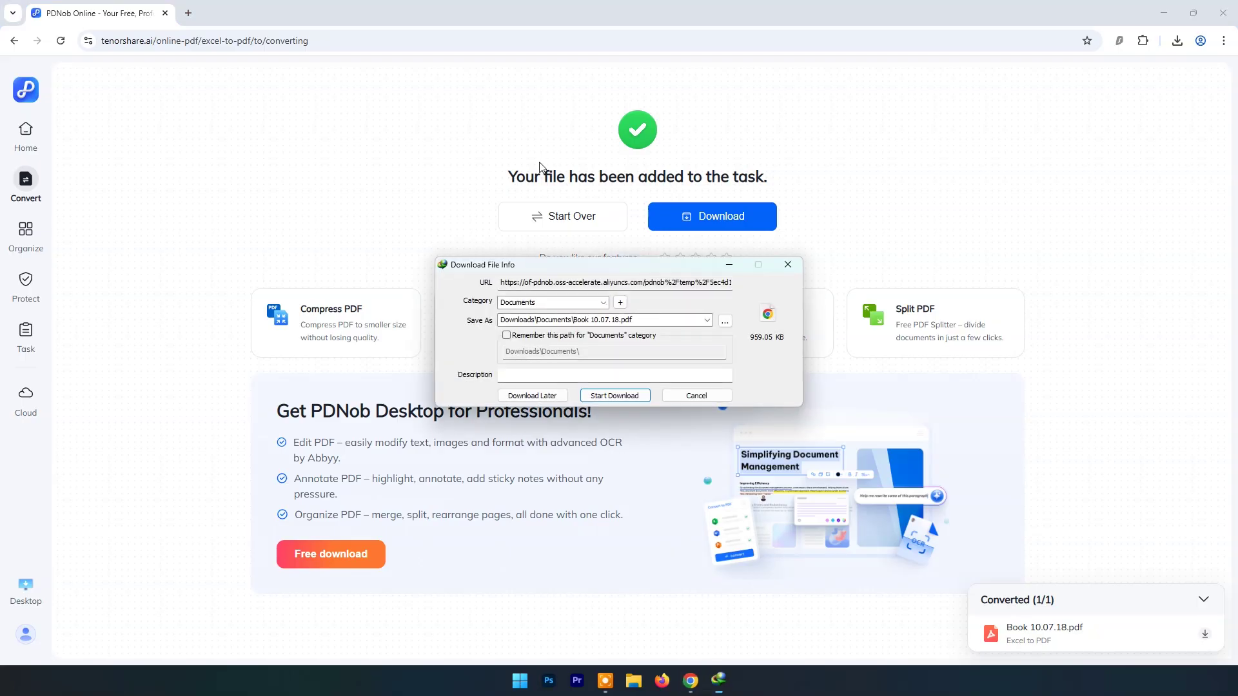
Step: Open Book 10.07.18.pdf in Chrome, scroll through its 6-page table, then minimise the browser
click(621, 400)
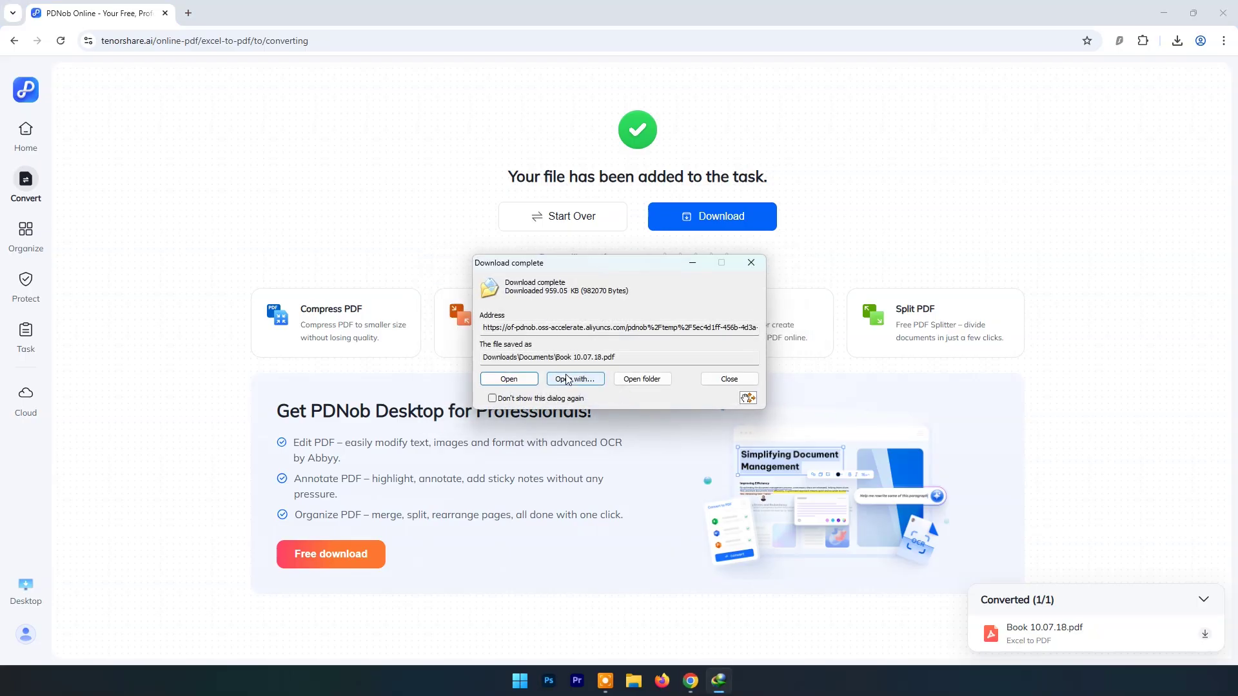
click(510, 380)
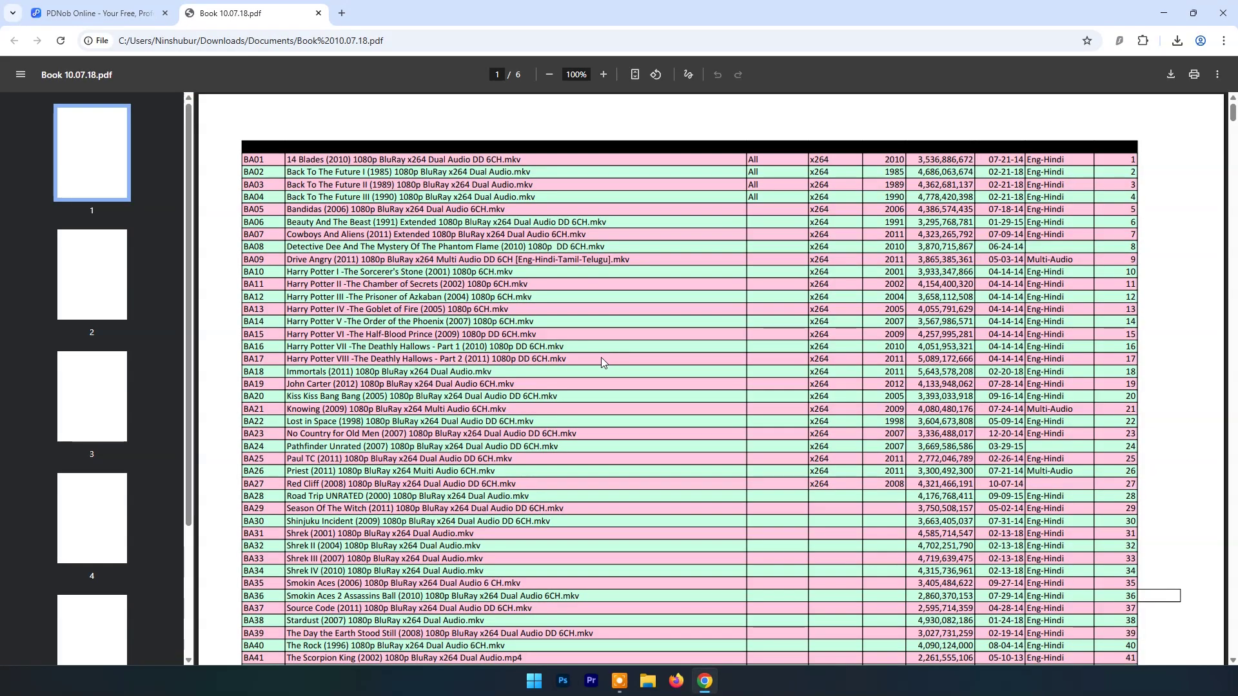
scroll(602, 361, down, 5)
mouse_move(1233, 125)
mouse_down()
mouse_move(1233, 605)
mouse_move(1233, 103)
mouse_up()
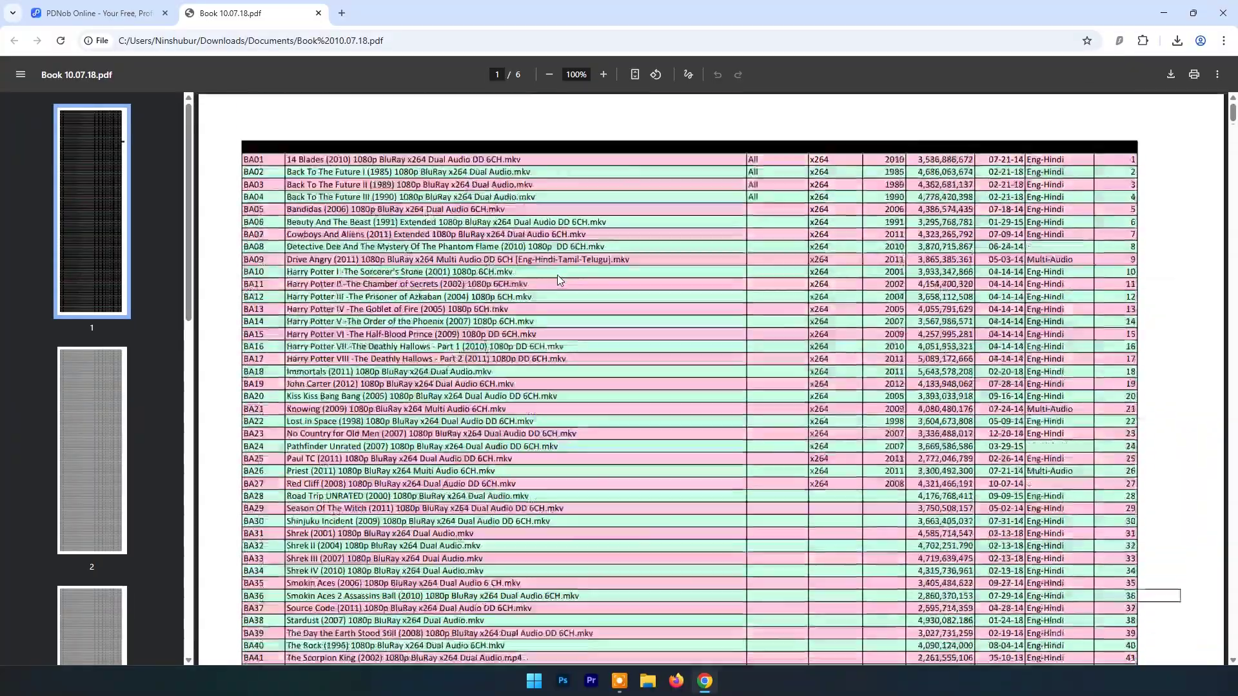
scroll(312, 118, down, 5)
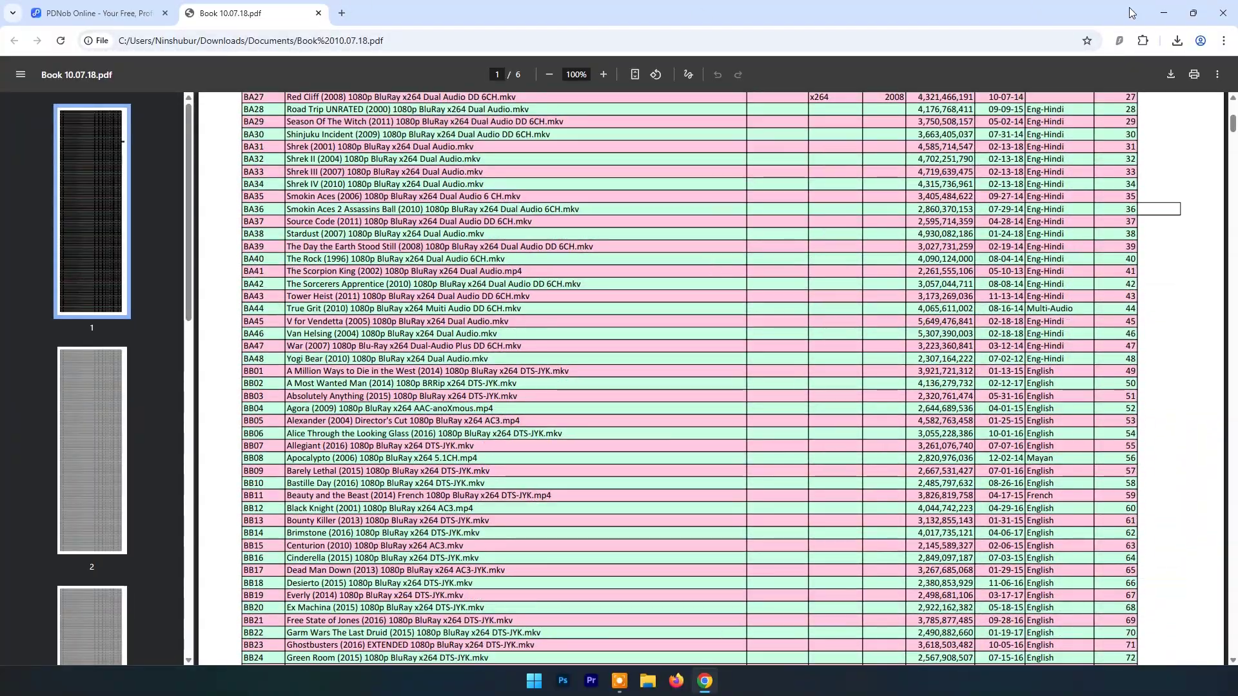
click(1165, 13)
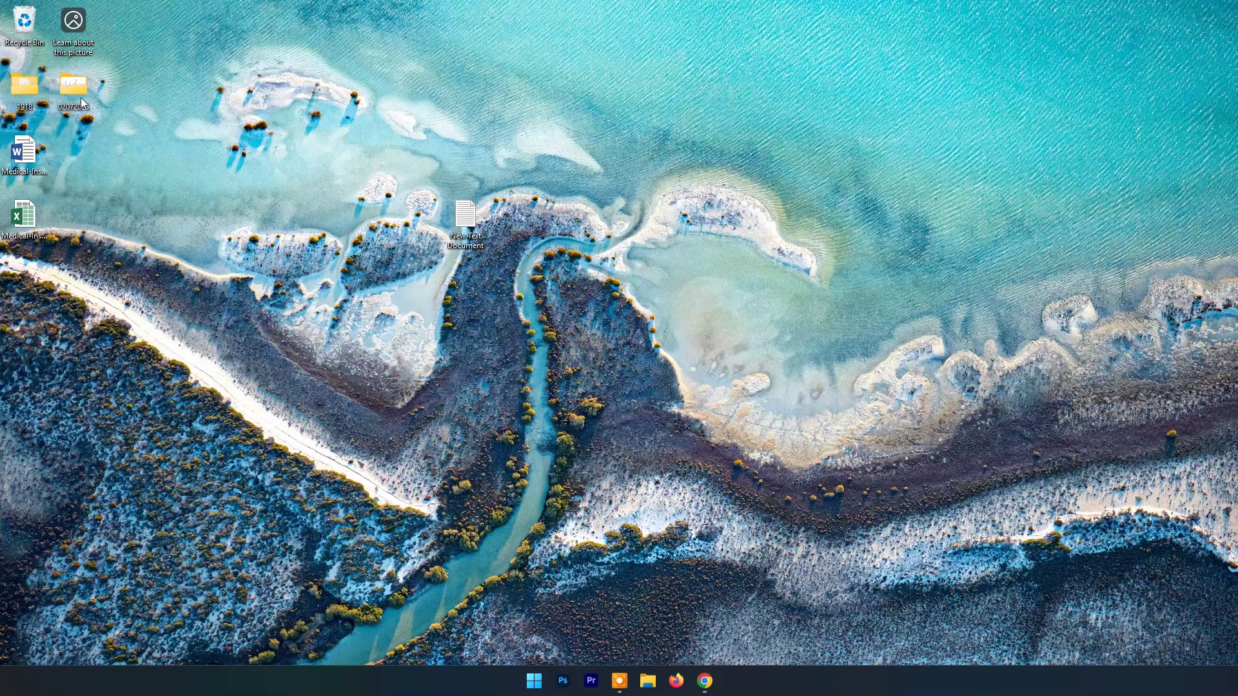
Step: Open the original Book 10.07.18 workbook from the 02072025 folder in Excel and scroll through it
key(alt+Tab)
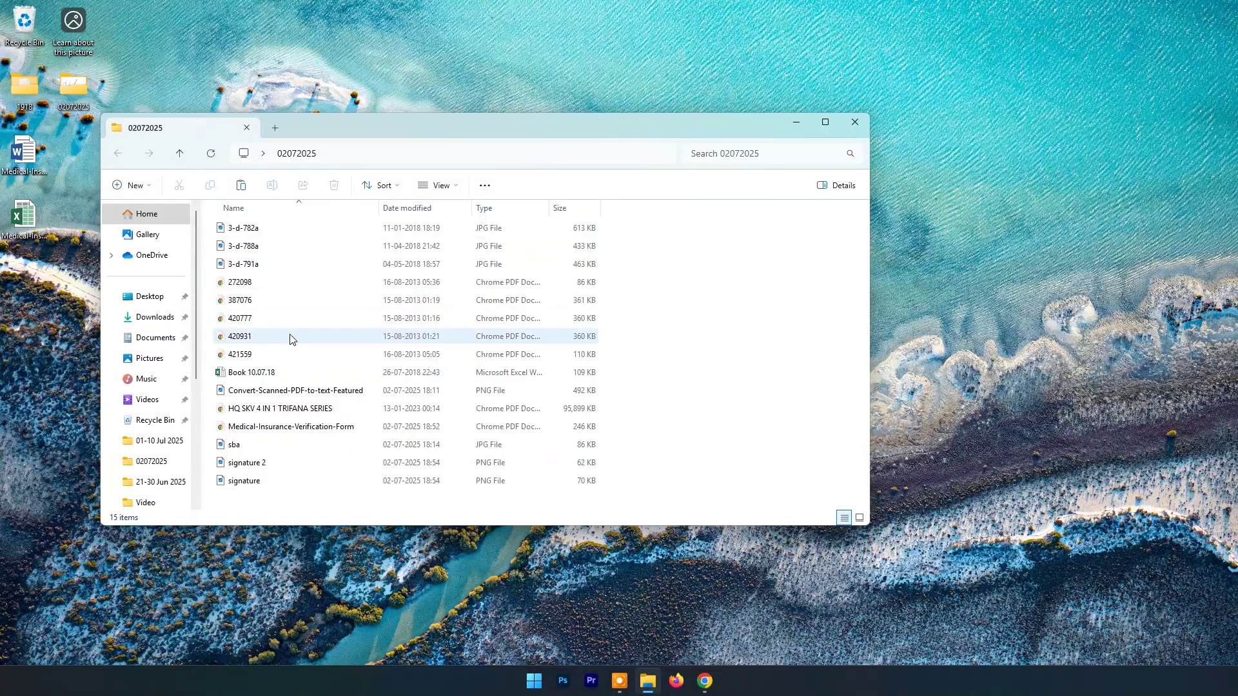
double_click(262, 378)
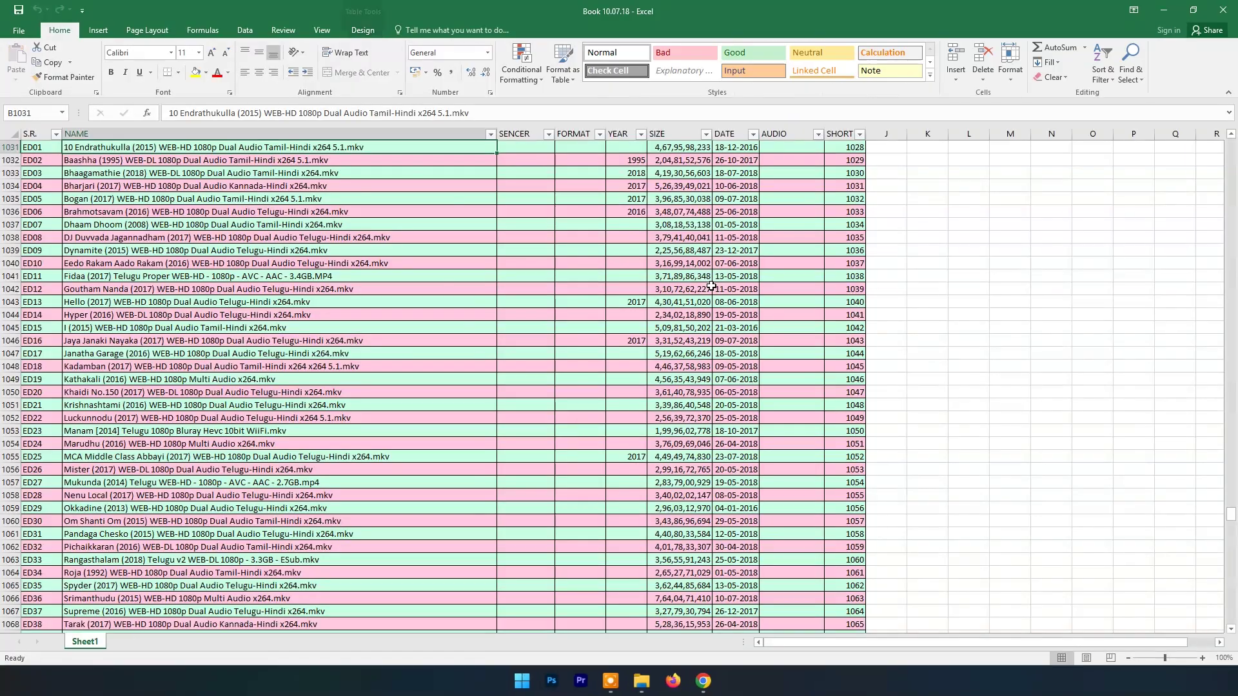
scroll(723, 318, down, 10)
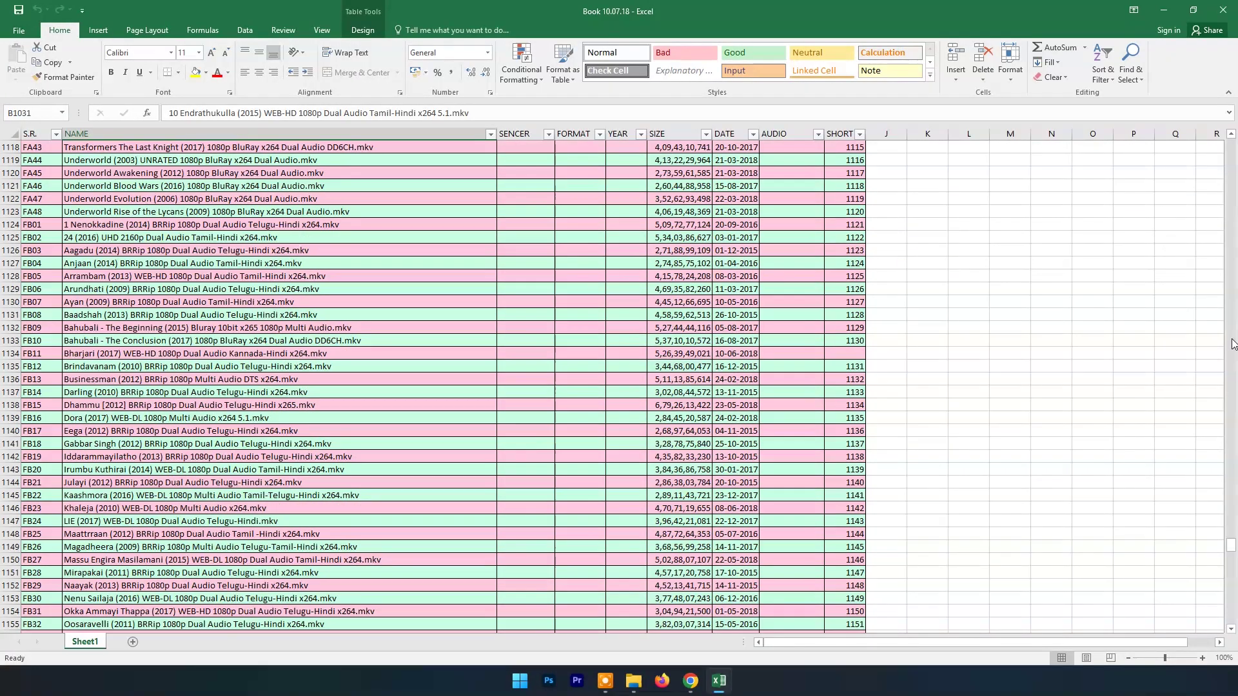
drag(1234, 544, 1233, 627)
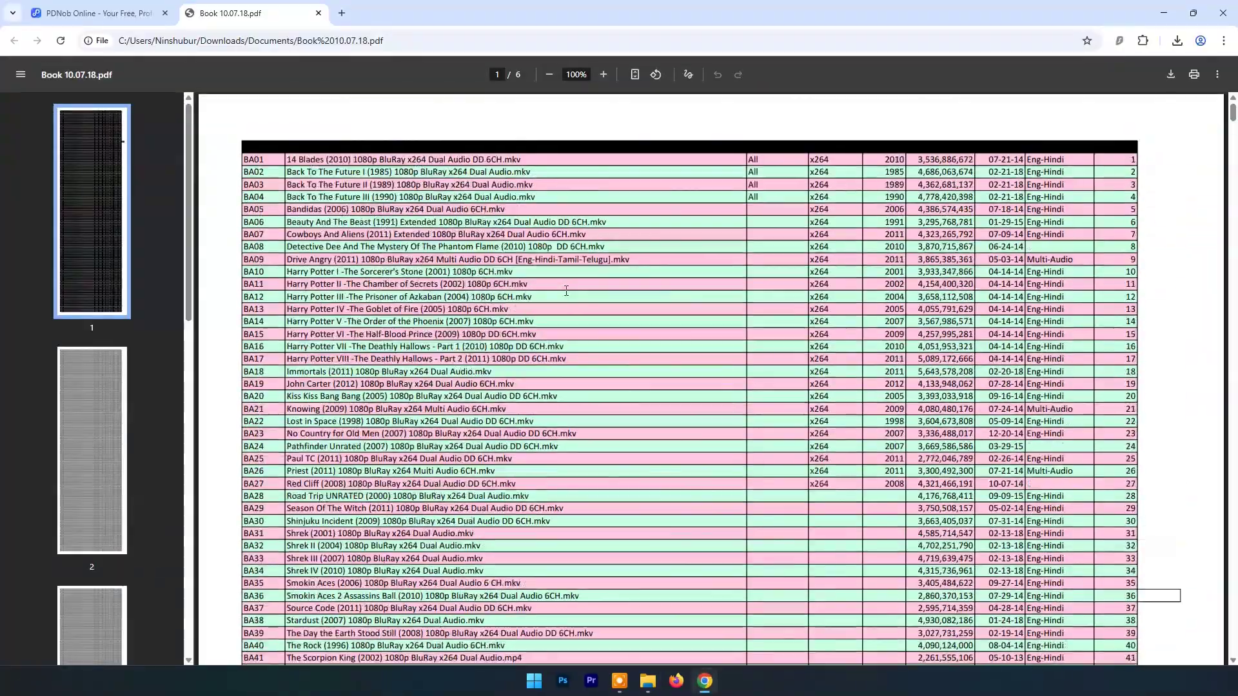
Step: Close the PDF tab and open PDNob's PDF to Excel converter
click(318, 13)
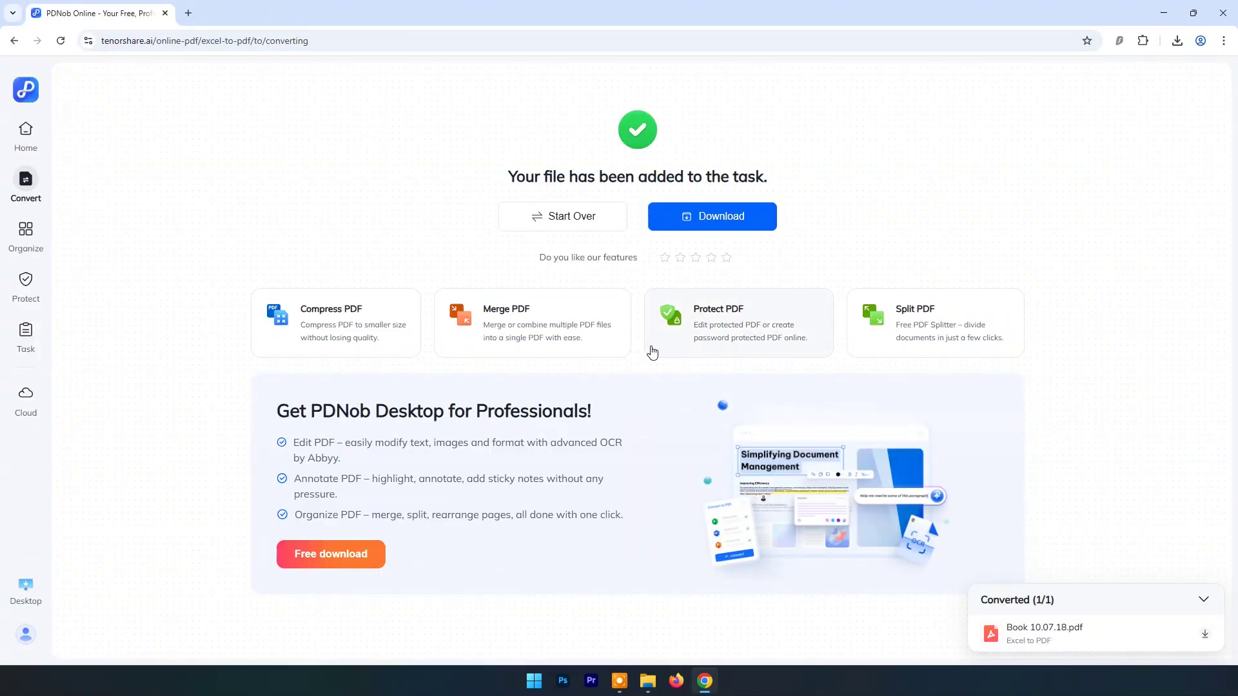
click(26, 132)
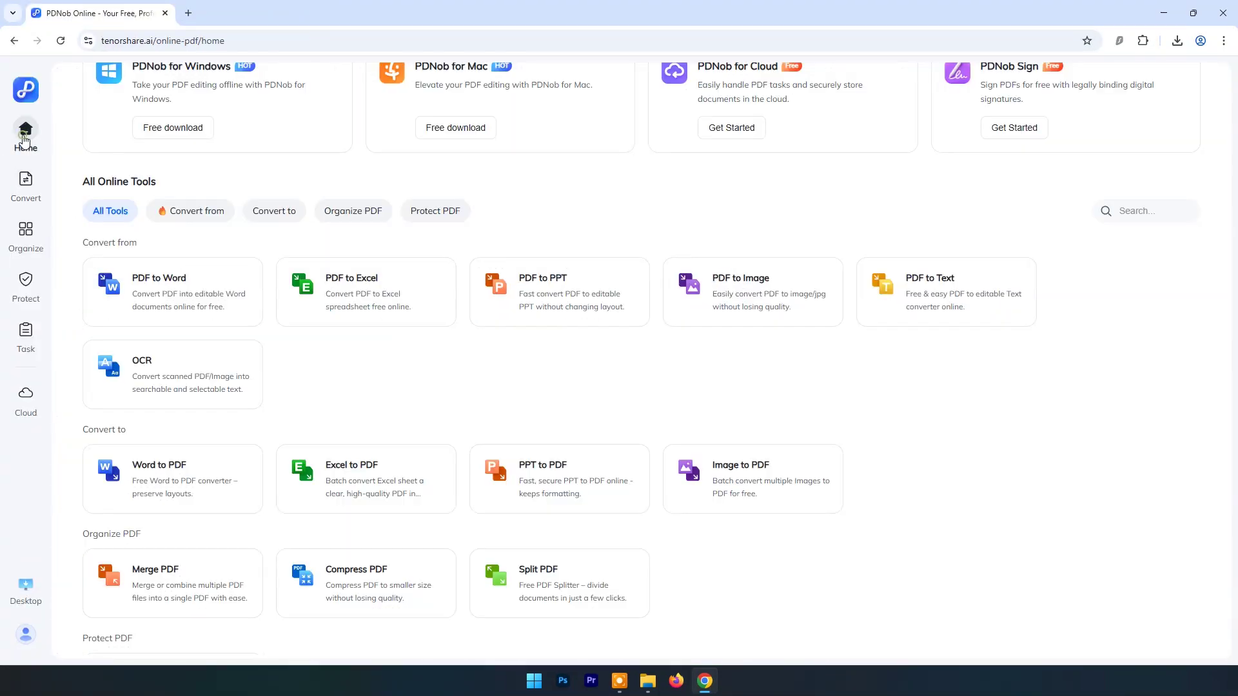
click(354, 287)
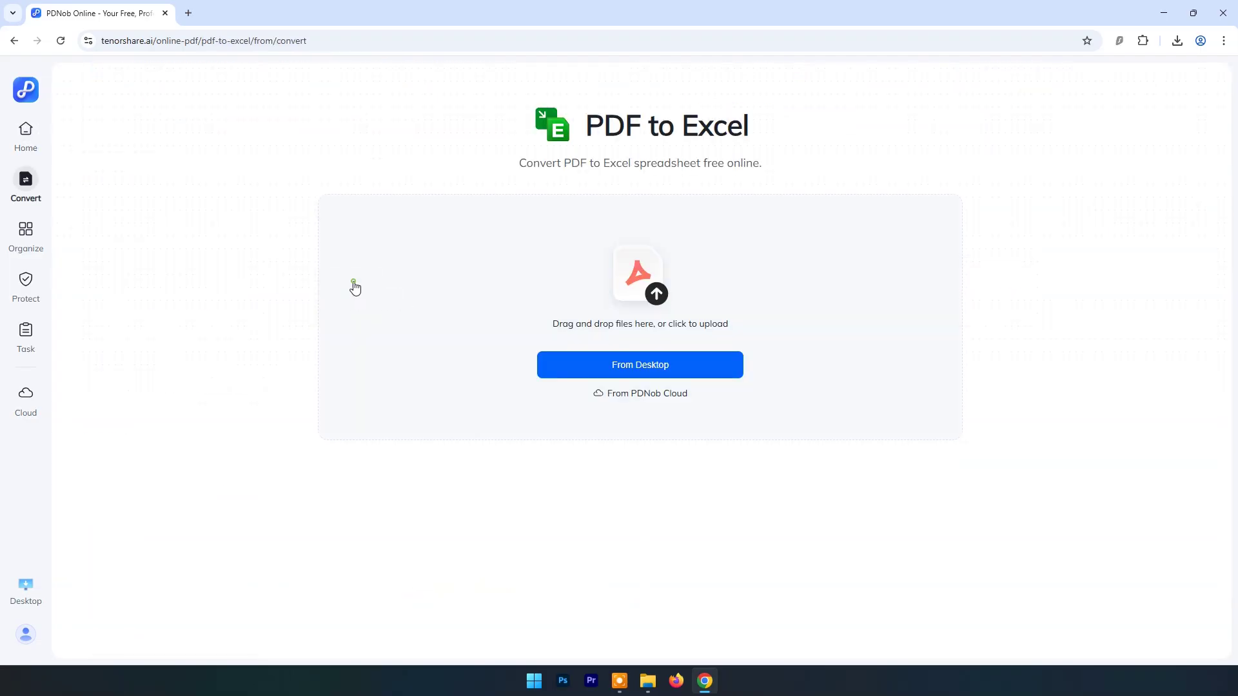
Step: Upload Downloads\Documents\Book 10.07.18.pdf and convert it to Excel with OCR, single sheet
click(654, 365)
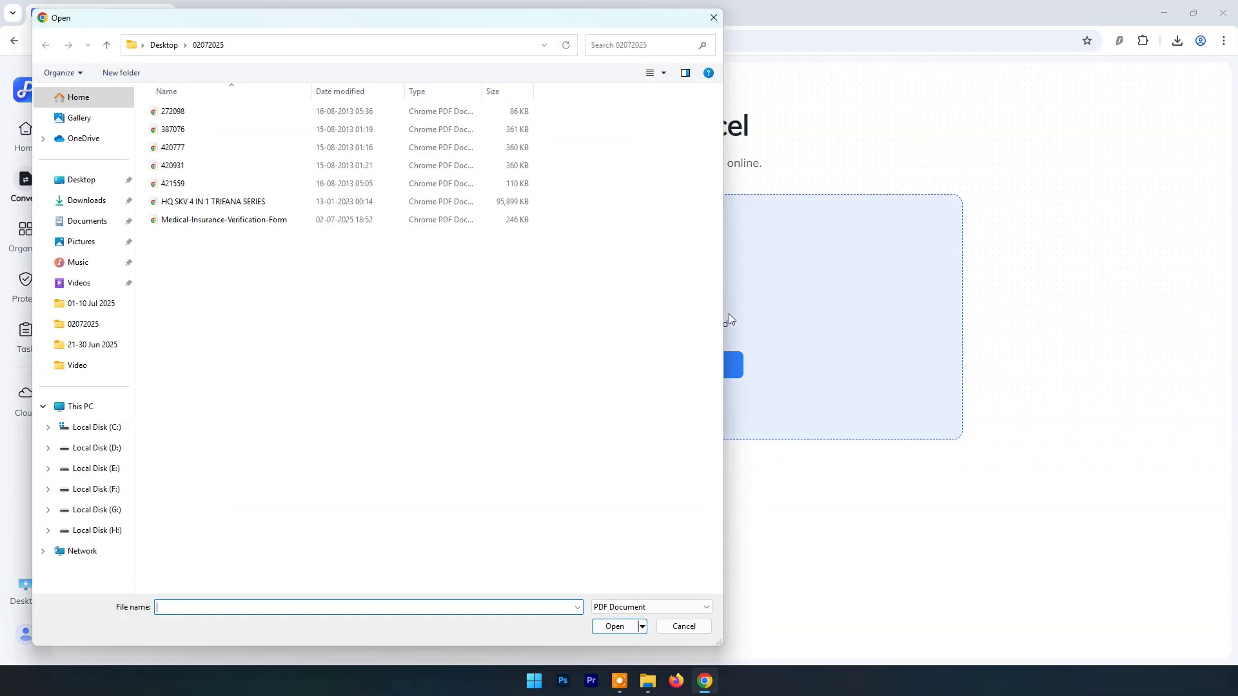
click(98, 201)
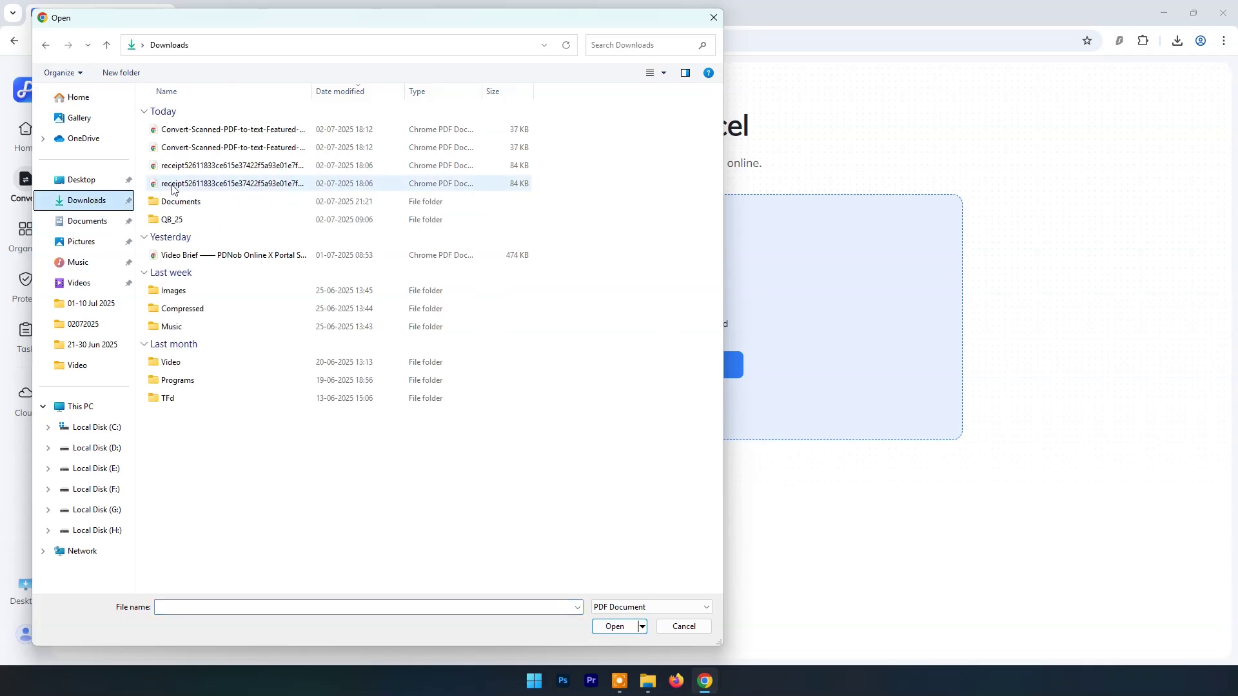
double_click(186, 207)
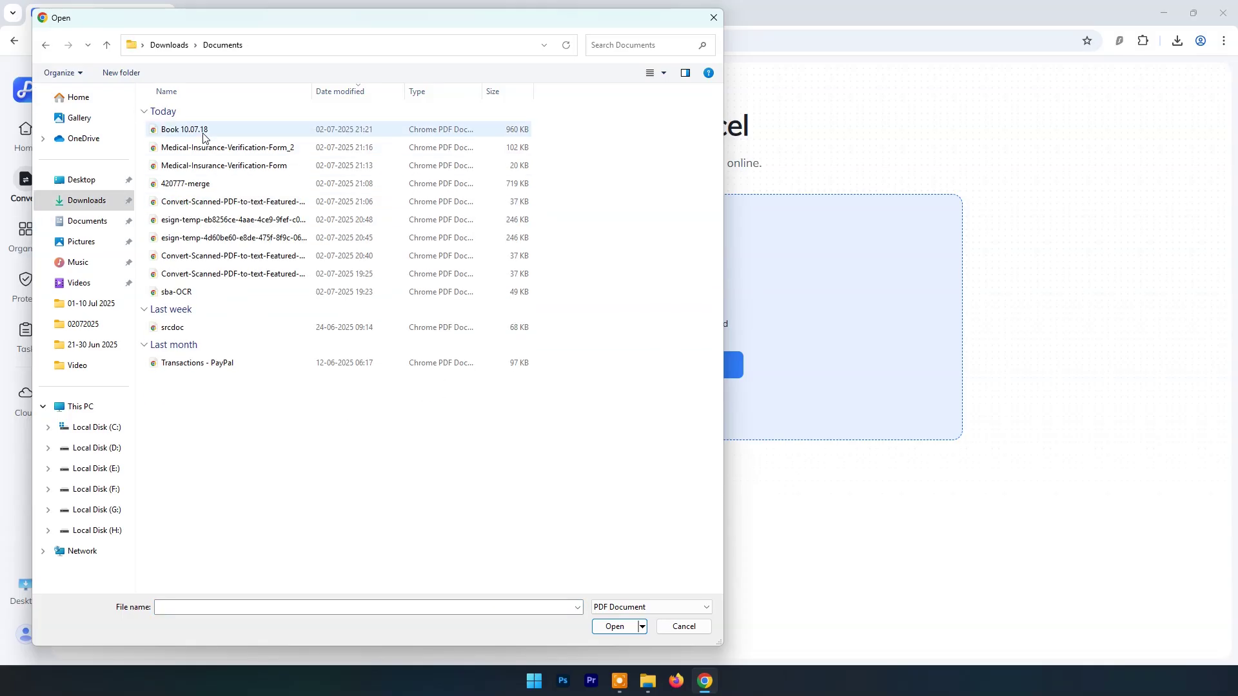
click(207, 129)
click(615, 627)
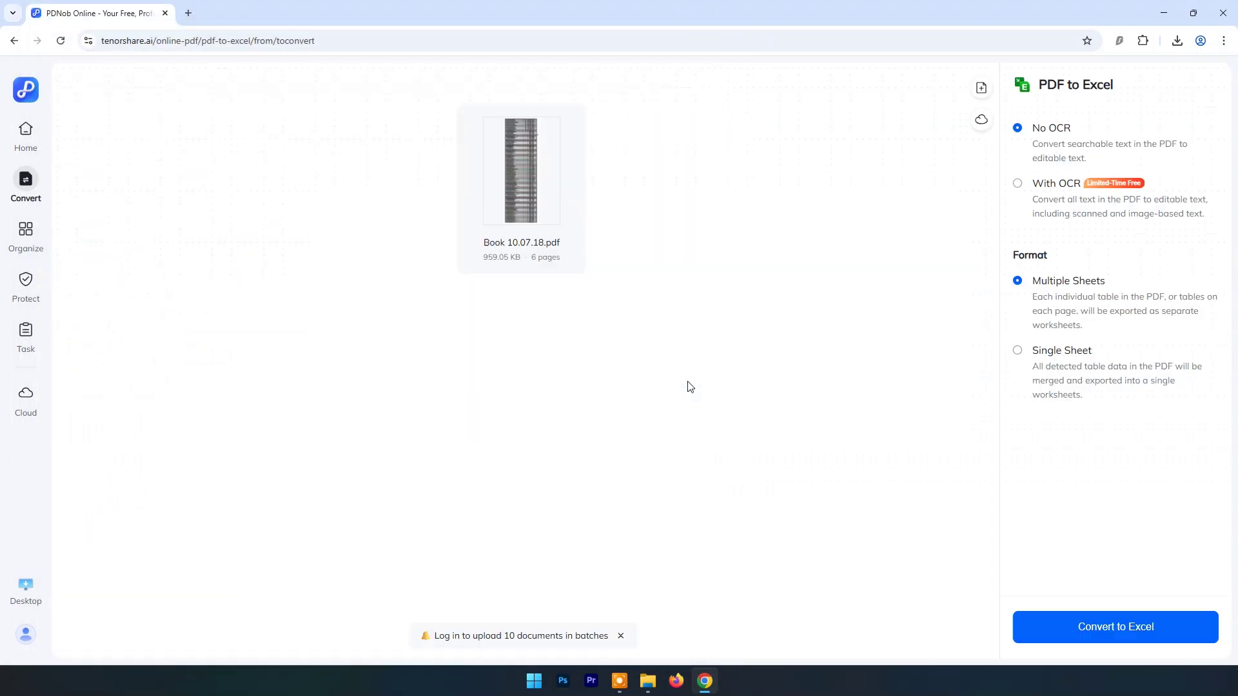
click(1019, 184)
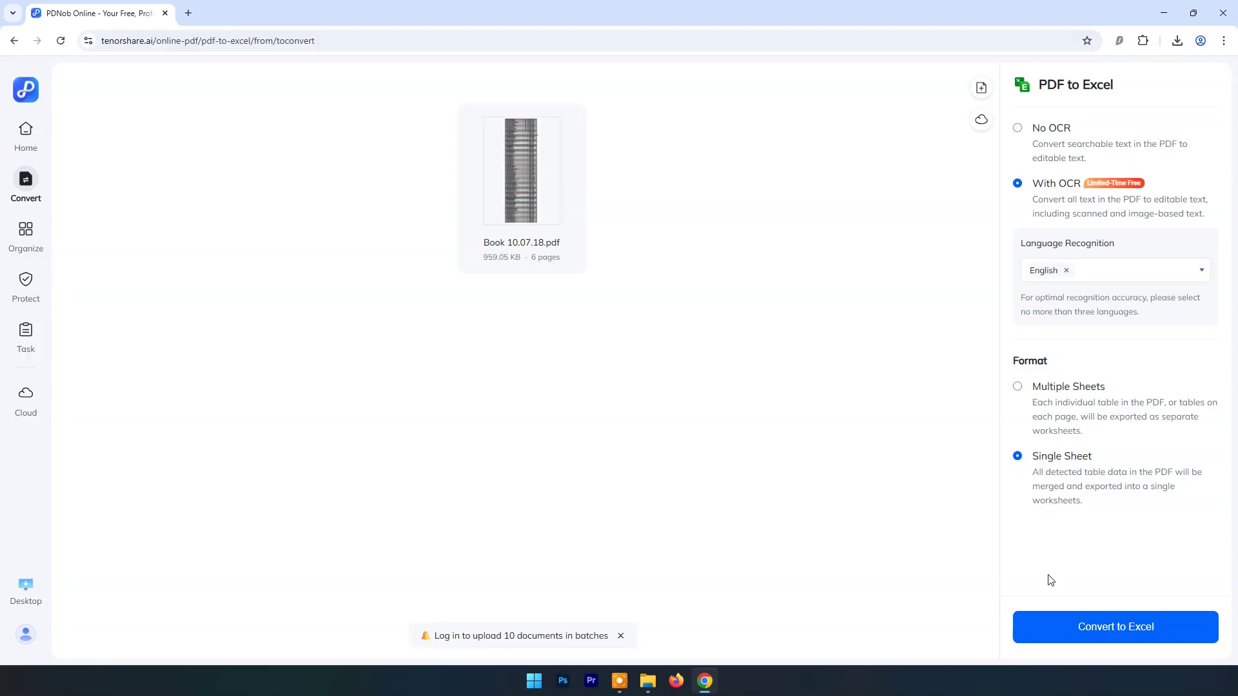
click(1097, 635)
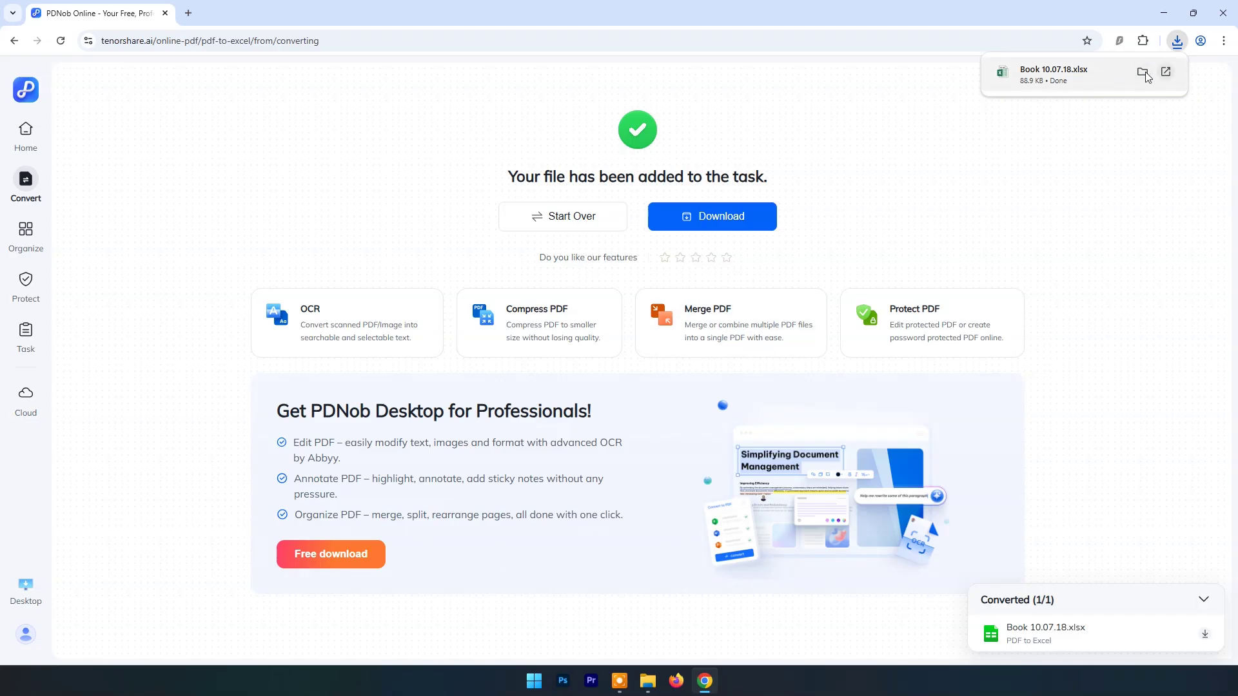
Step: Open the downloaded Book 10.07.18.xlsx, enable editing and inspect the table down to cell G25
click(1161, 74)
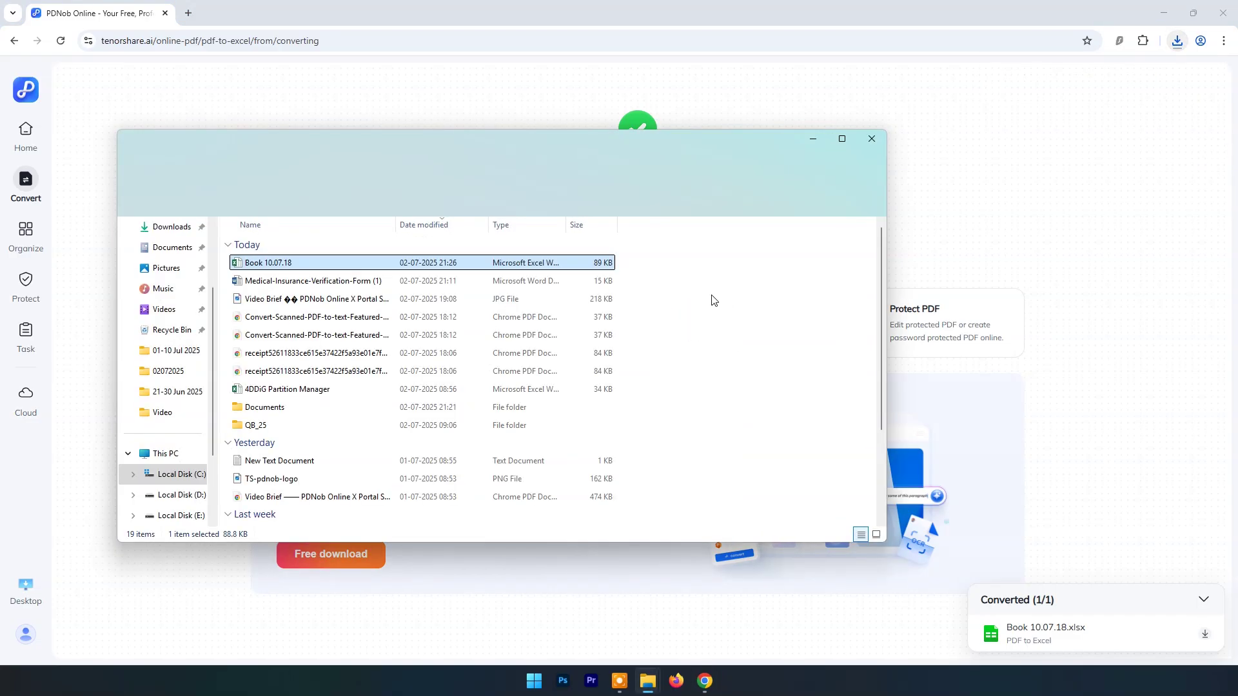
double_click(298, 264)
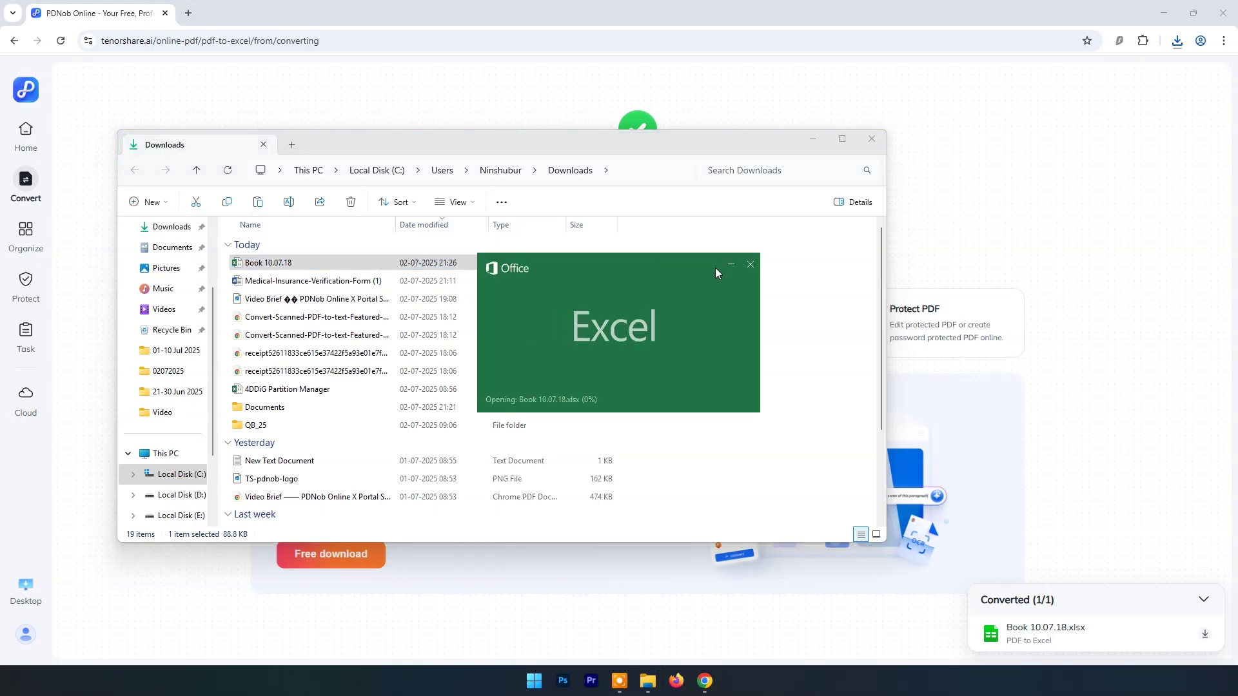
scroll(648, 319, down, 20)
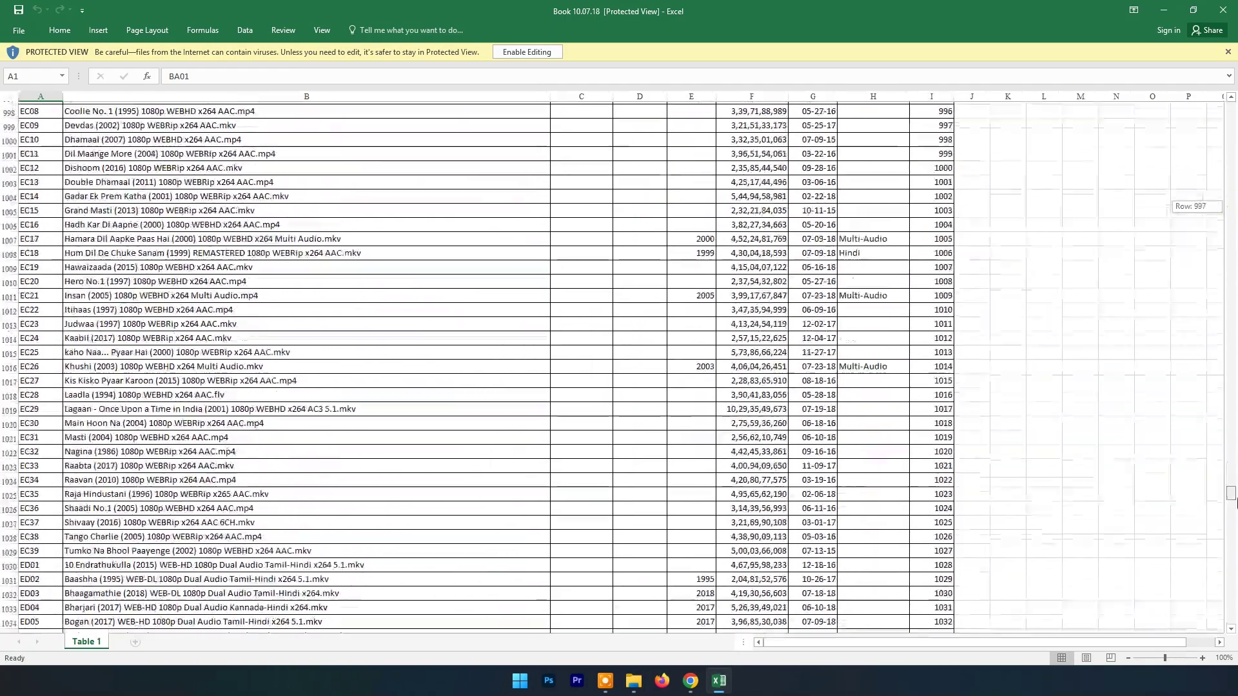
drag(1235, 503, 1232, 110)
click(527, 53)
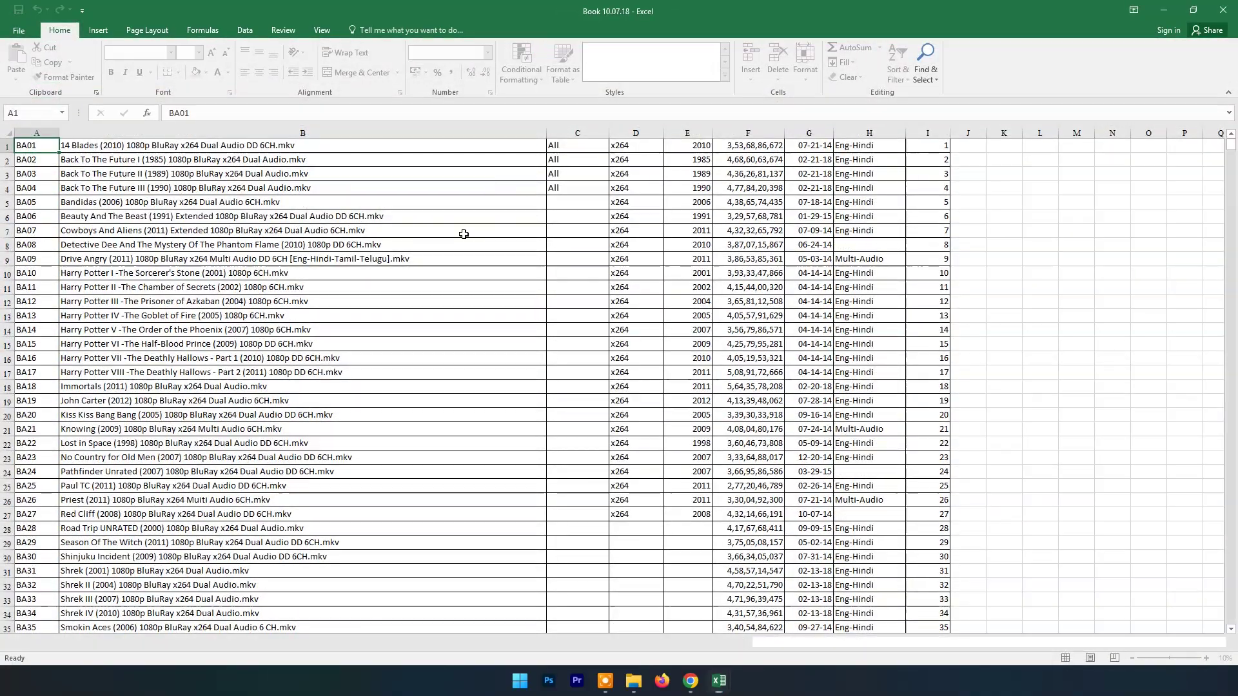
click(810, 486)
Step: Close the workbook without saving and minimise the Downloads folder
click(1223, 17)
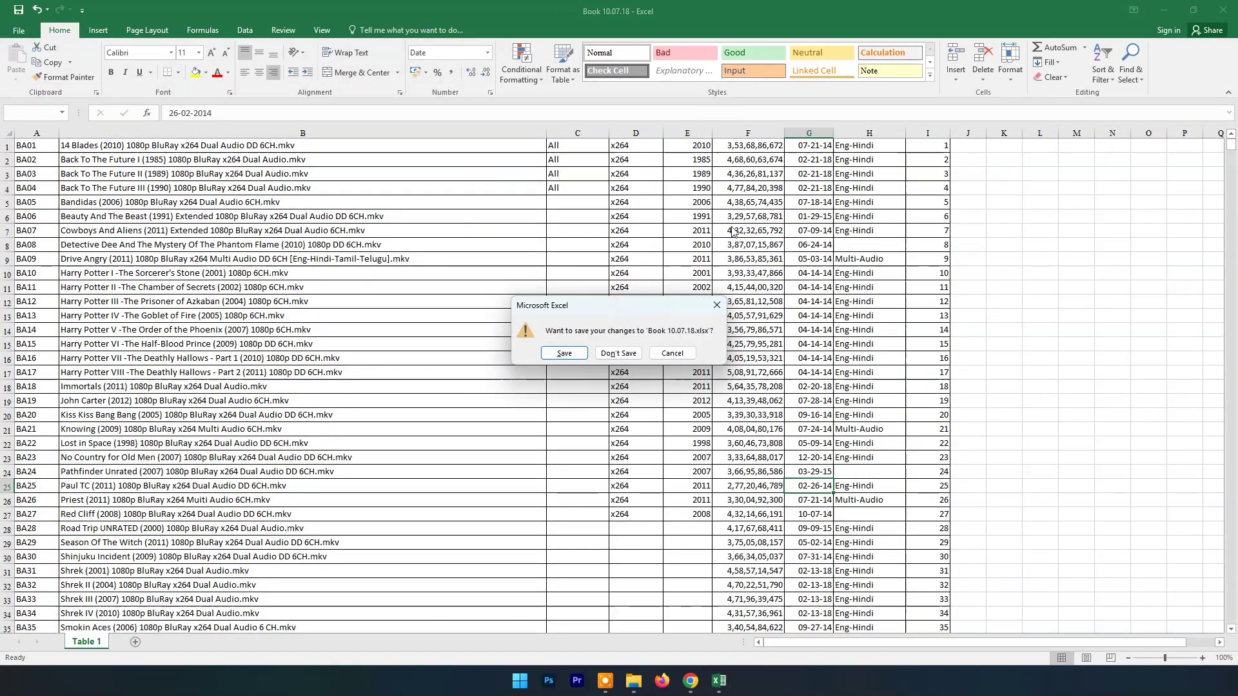
click(618, 356)
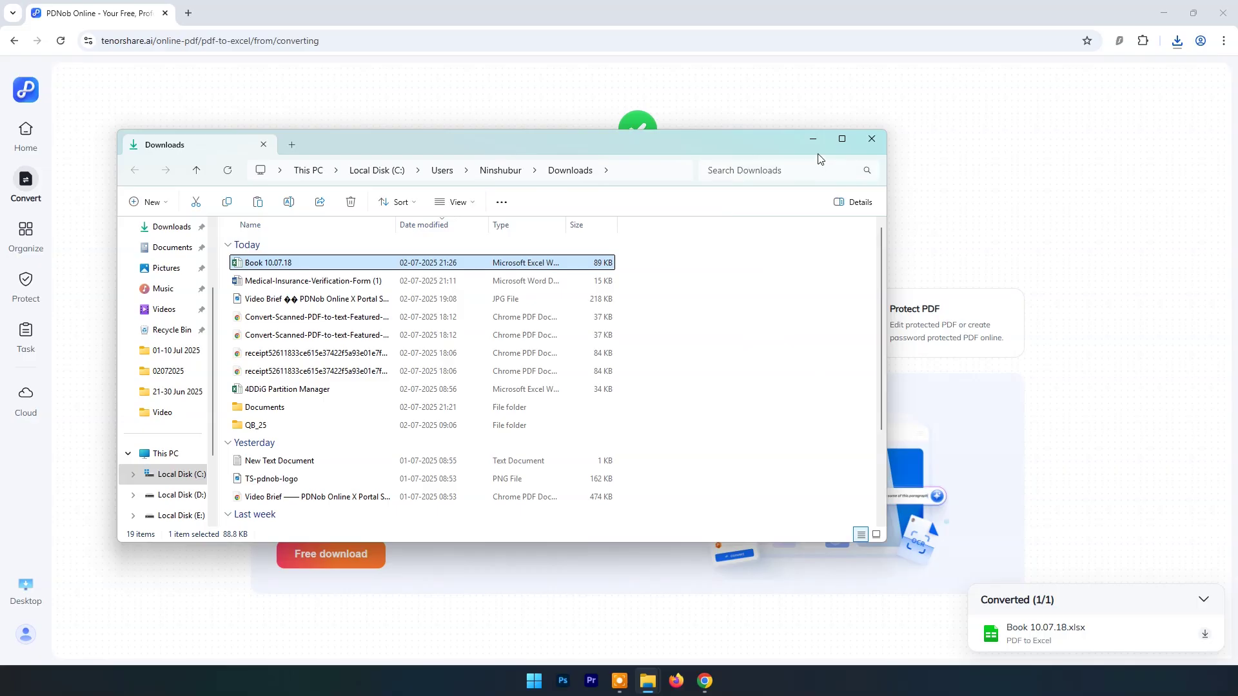
click(812, 139)
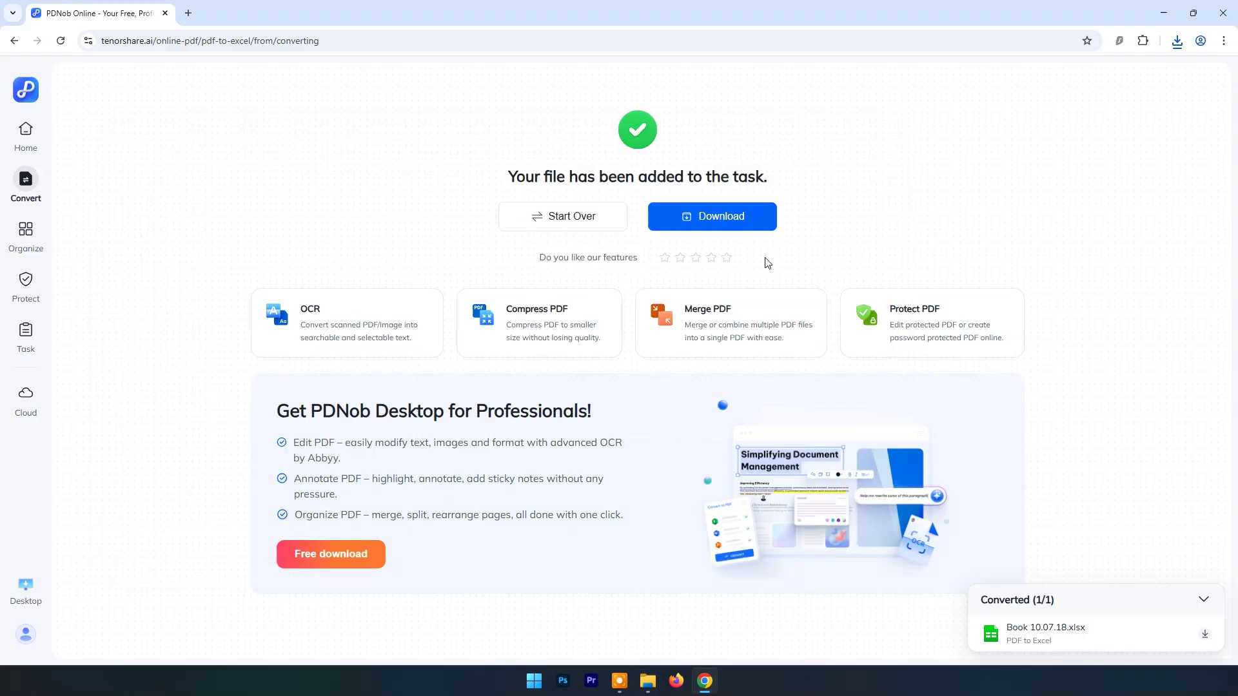
Step: Upload the three 3-d images from 02072025 to Image to PDF and convert them into one PDF
click(26, 131)
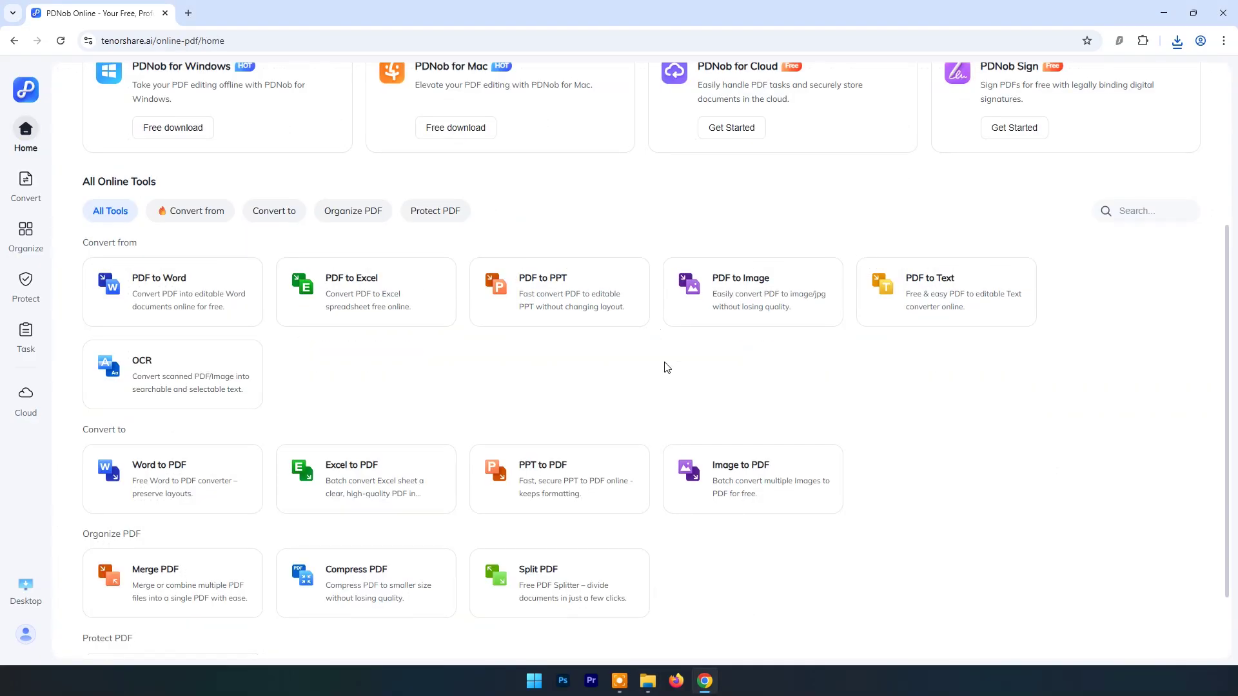
click(755, 490)
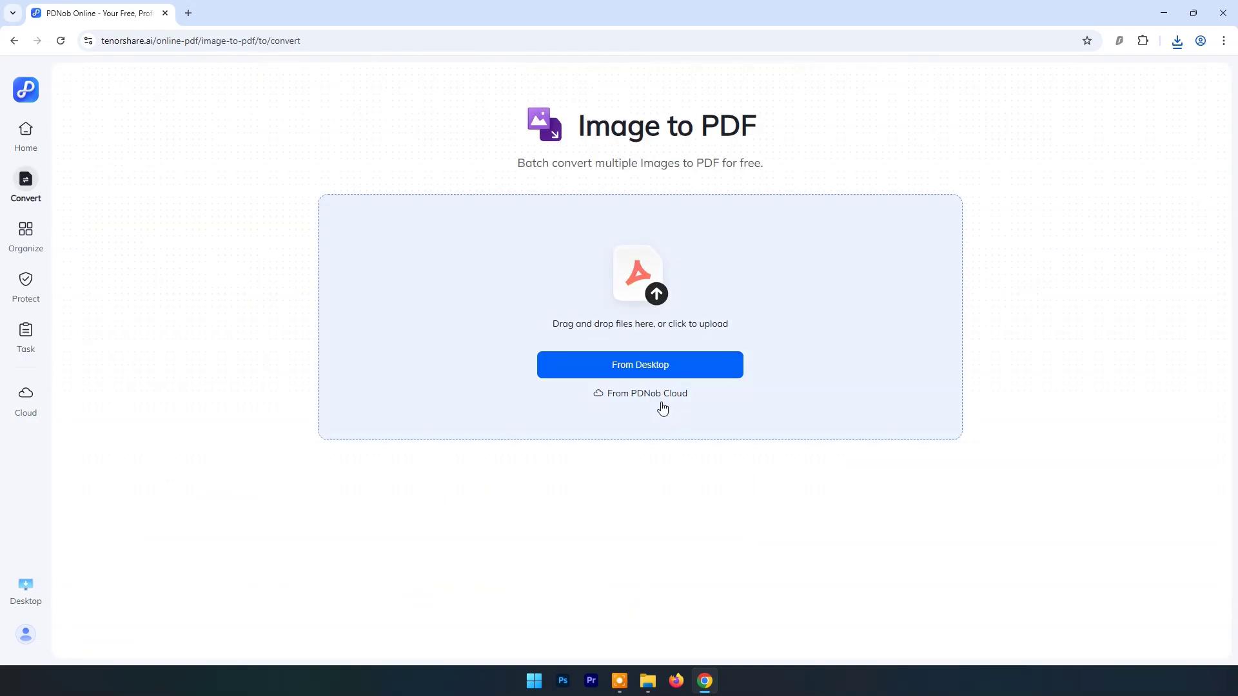
click(663, 366)
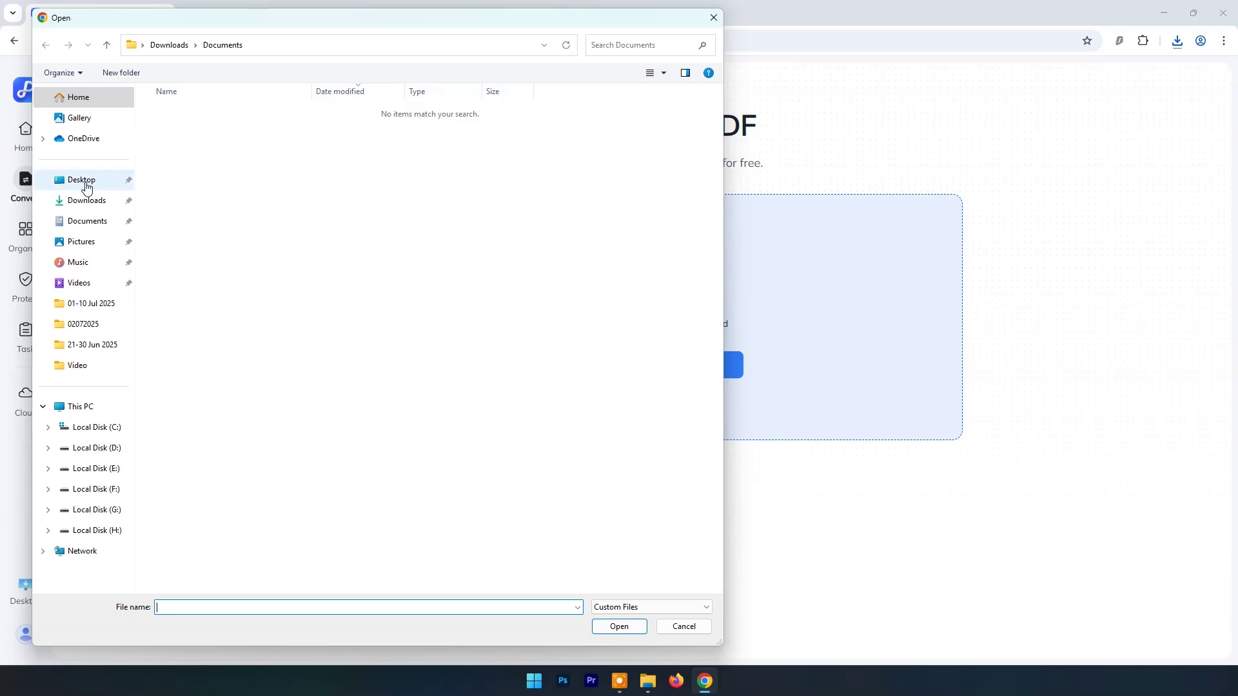
click(84, 182)
double_click(186, 132)
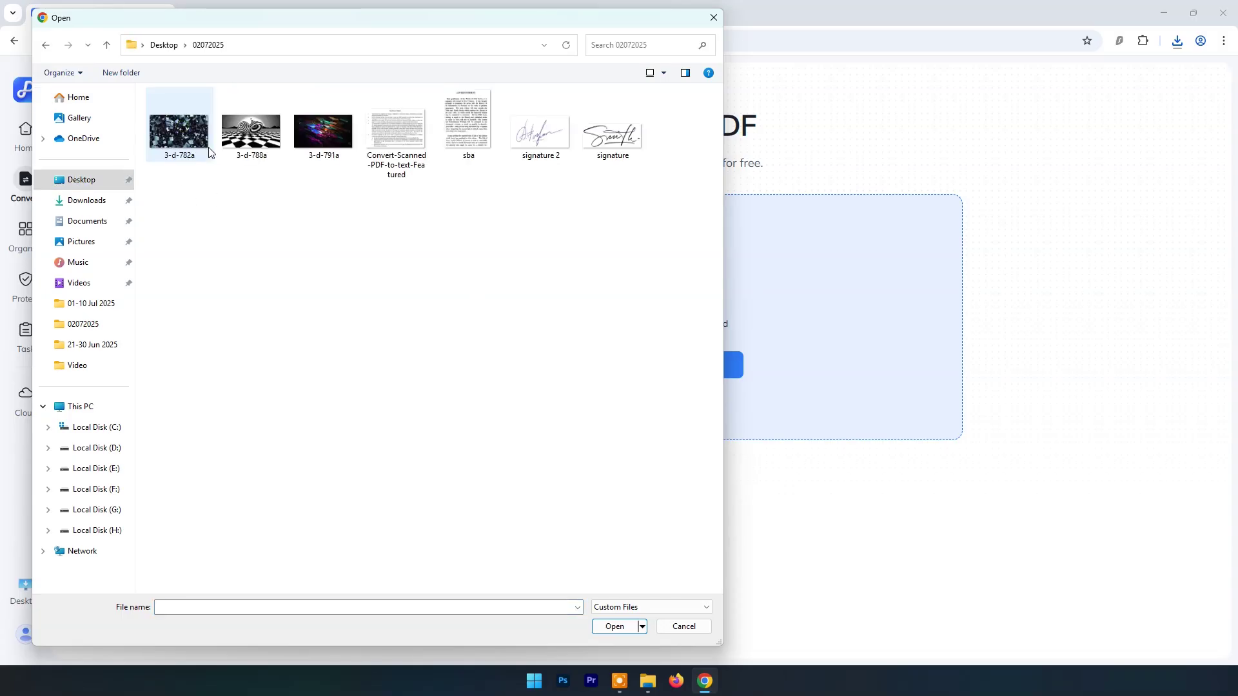
drag(319, 197, 147, 90)
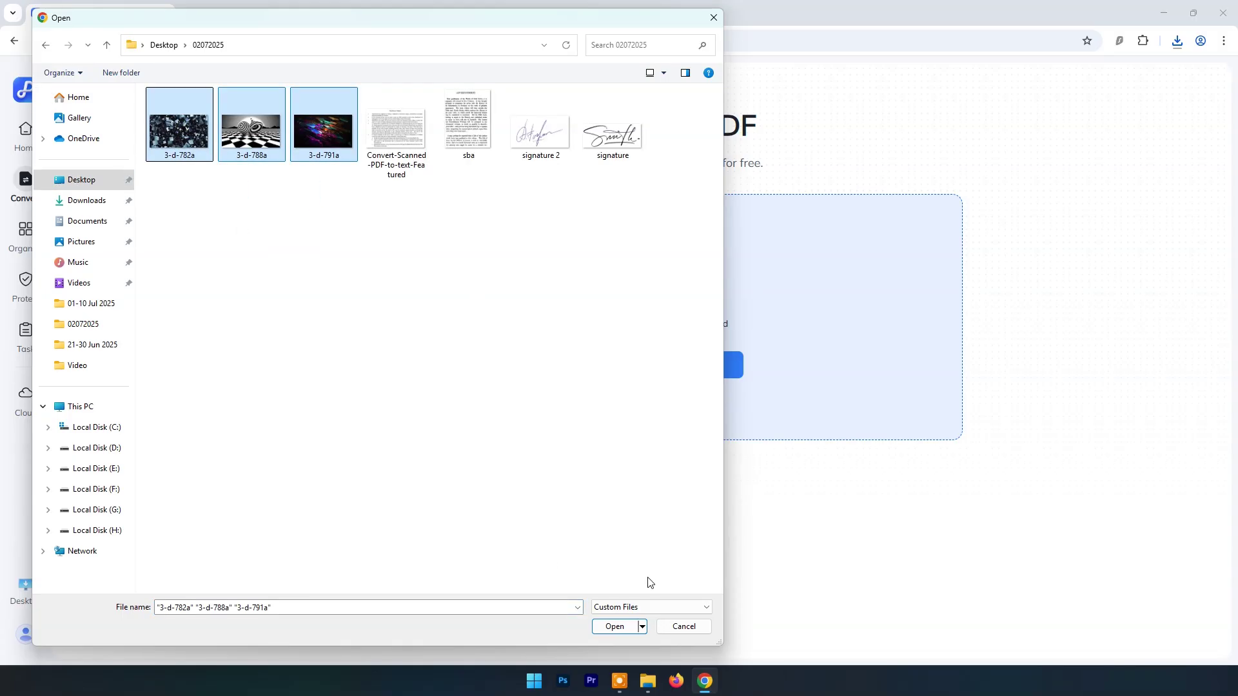
click(614, 627)
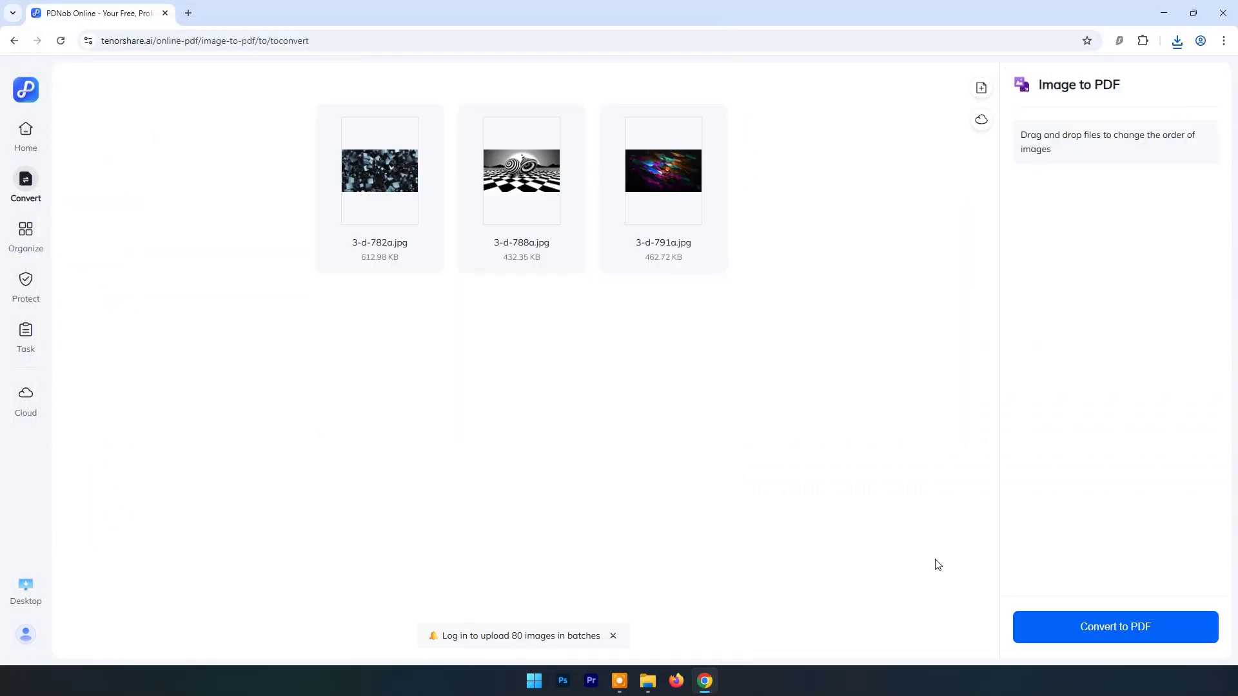
click(1158, 637)
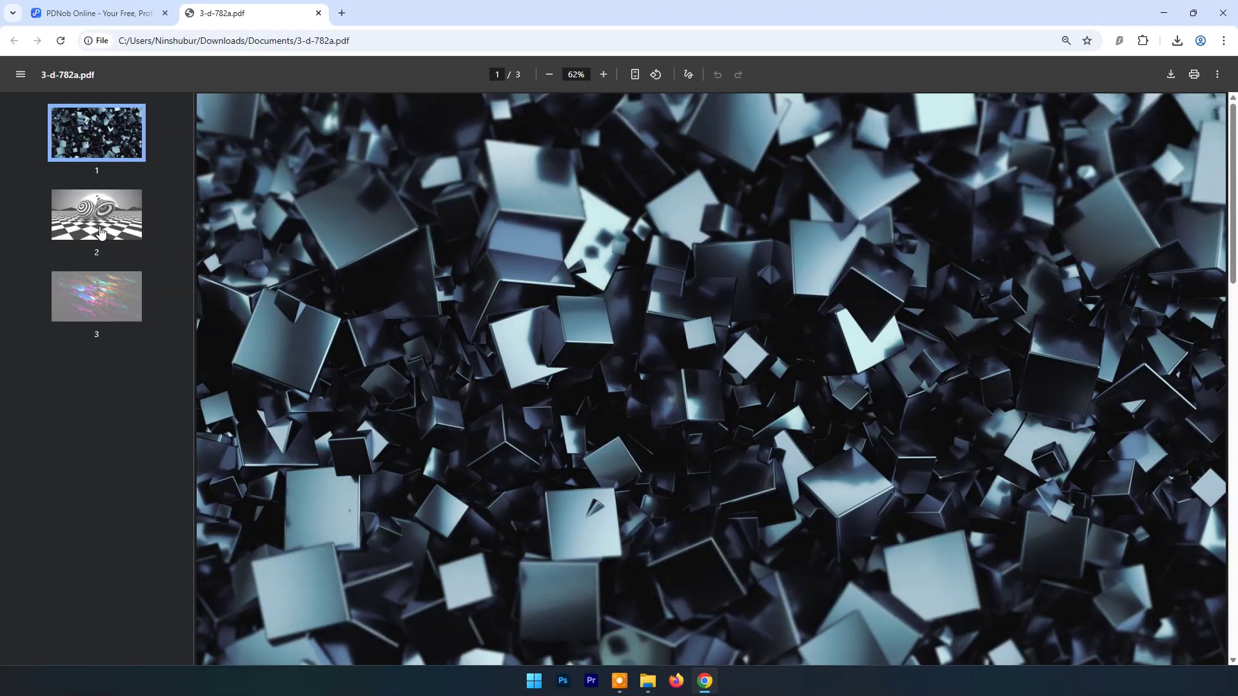
Step: Check pages 1–3 of 3-d-782a.pdf at 33% zoom, then close the PDF tab
click(100, 231)
click(95, 284)
click(100, 149)
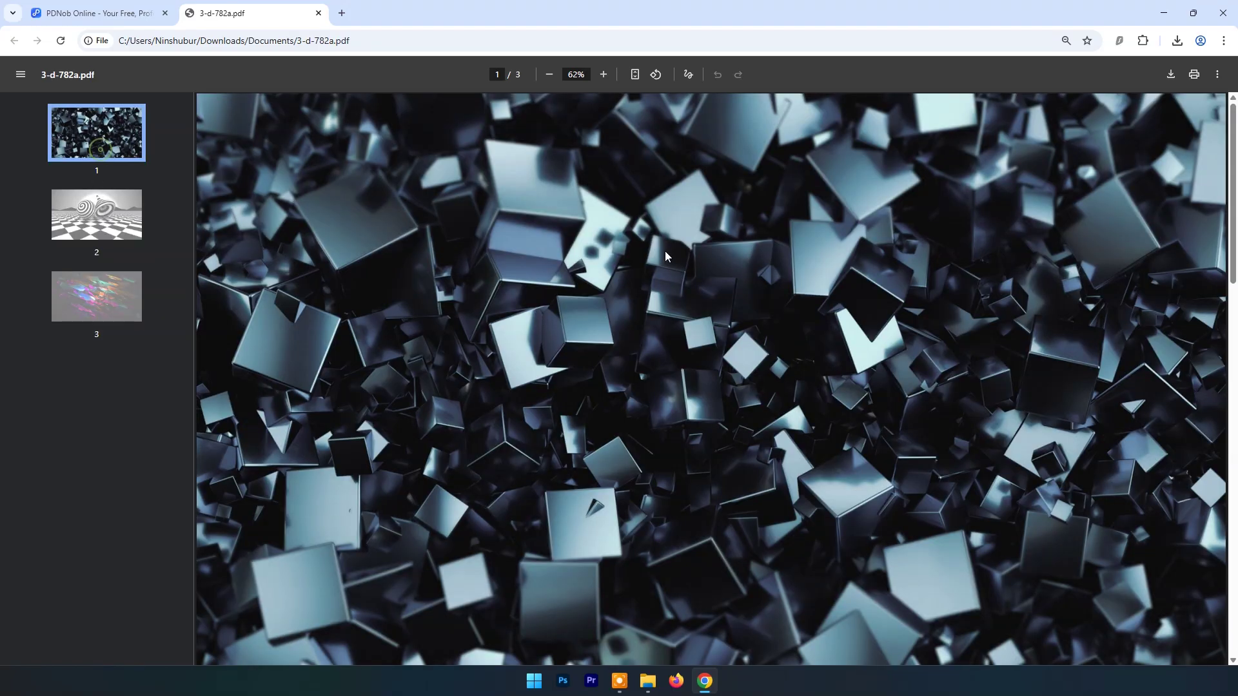
click(549, 75)
click(549, 74)
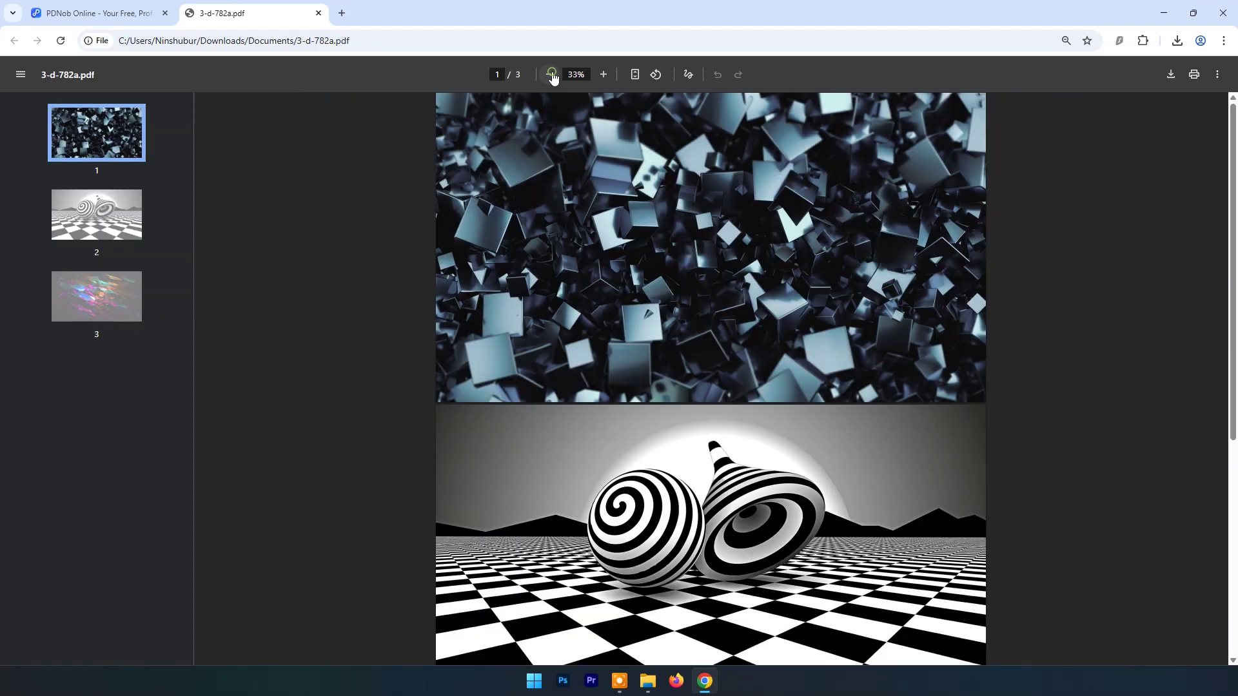
scroll(683, 204, down, 5)
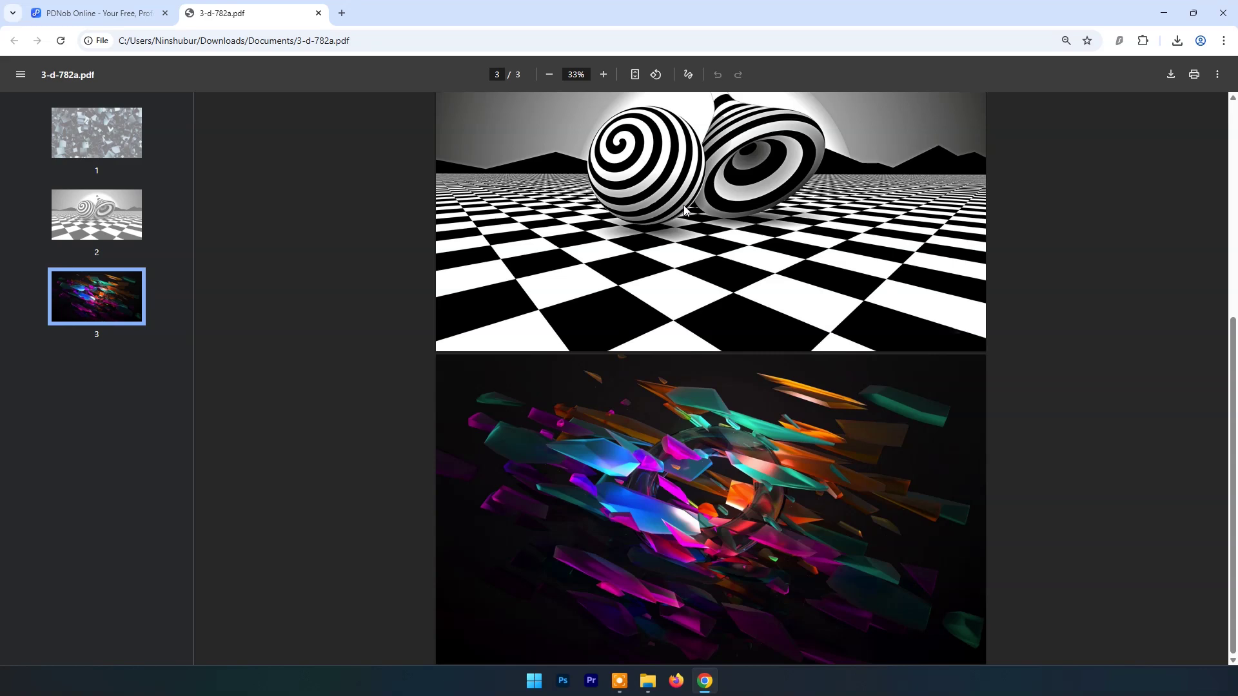
scroll(683, 205, up, 5)
scroll(684, 205, down, 1)
scroll(684, 205, down, 5)
scroll(684, 205, up, 5)
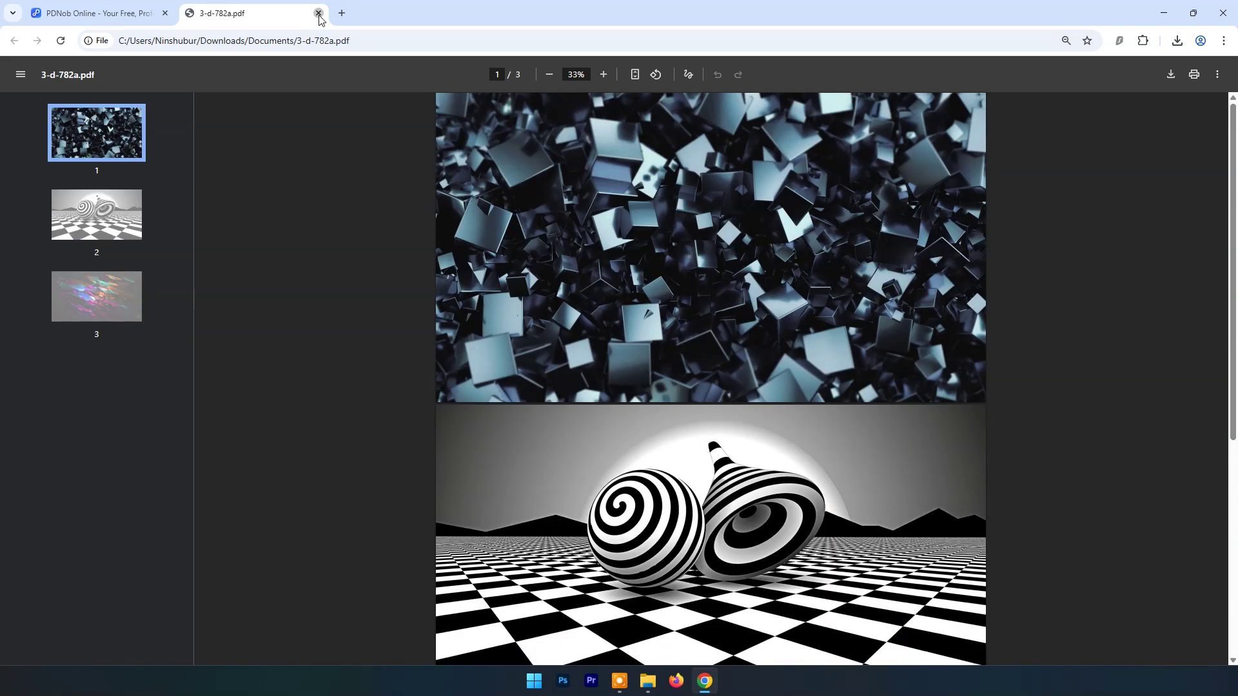
click(319, 13)
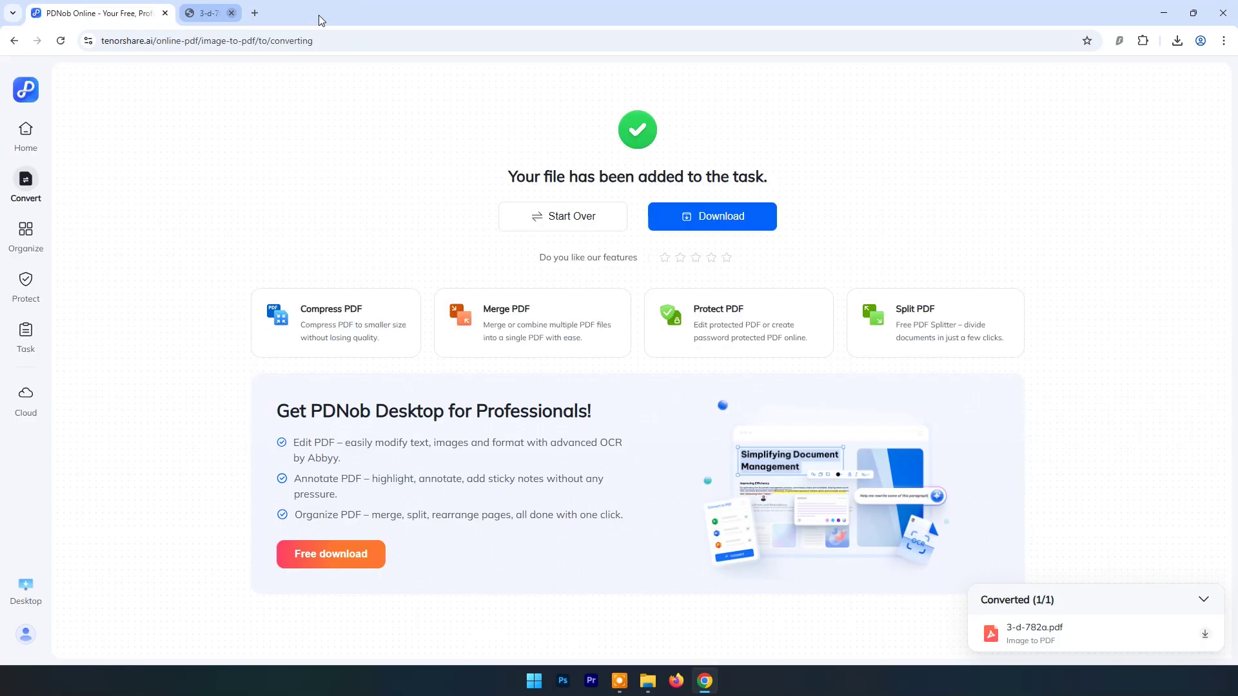
Step: Upload Downloads\Documents\3-d-782a.pdf to PDNob's PDF to Image tool
click(31, 142)
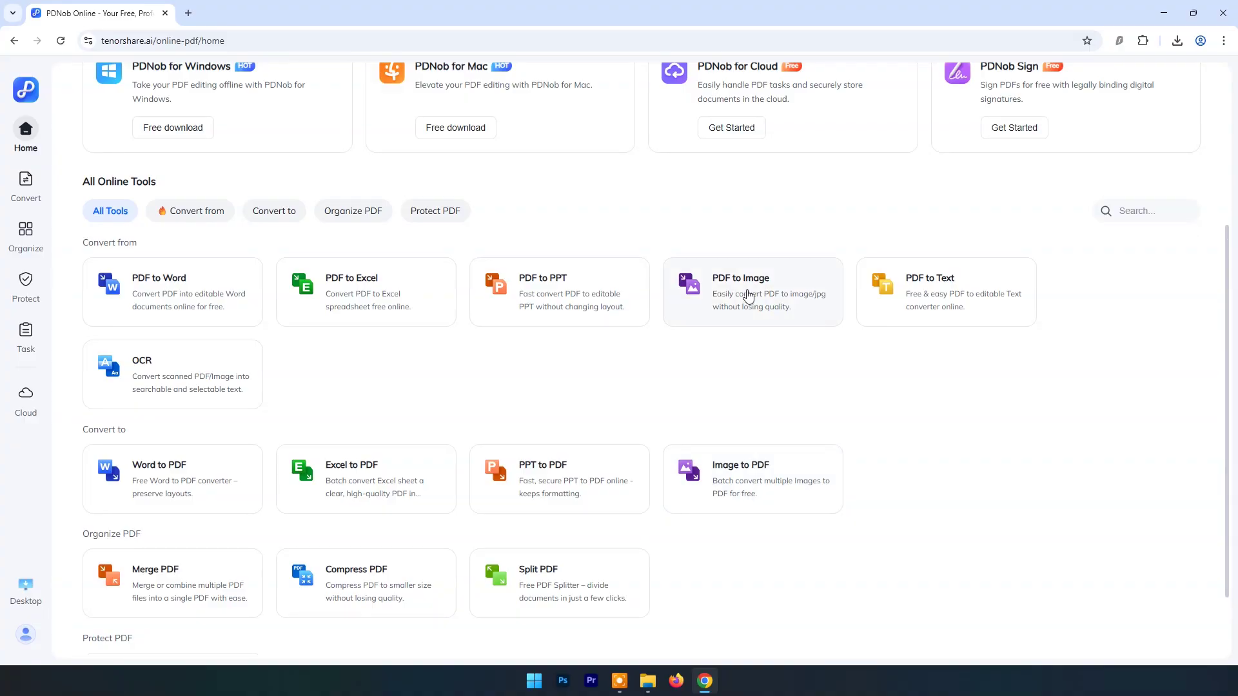
click(748, 297)
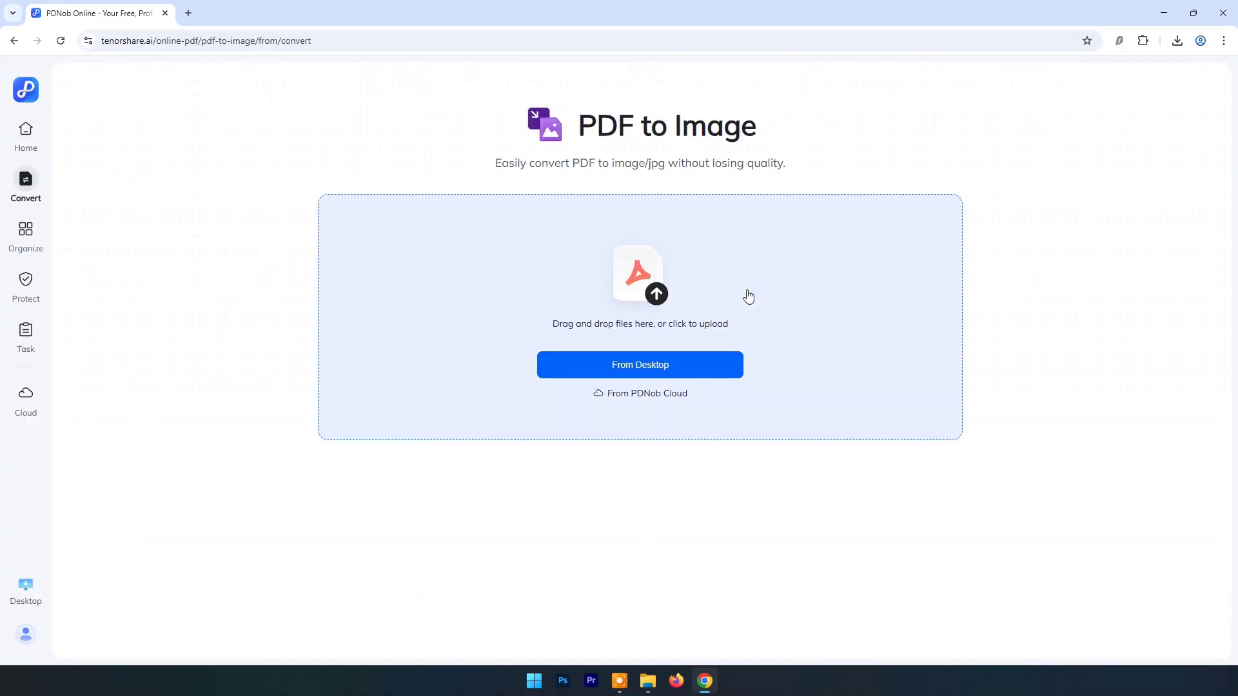
click(644, 368)
click(89, 202)
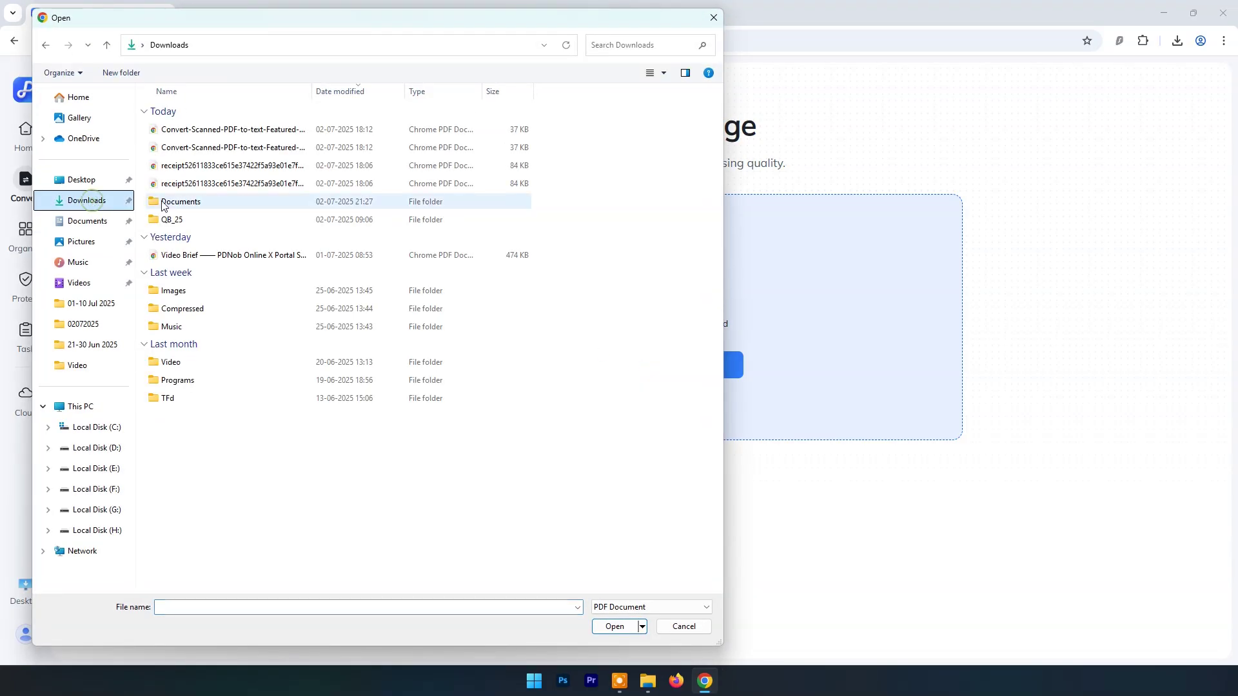
double_click(213, 202)
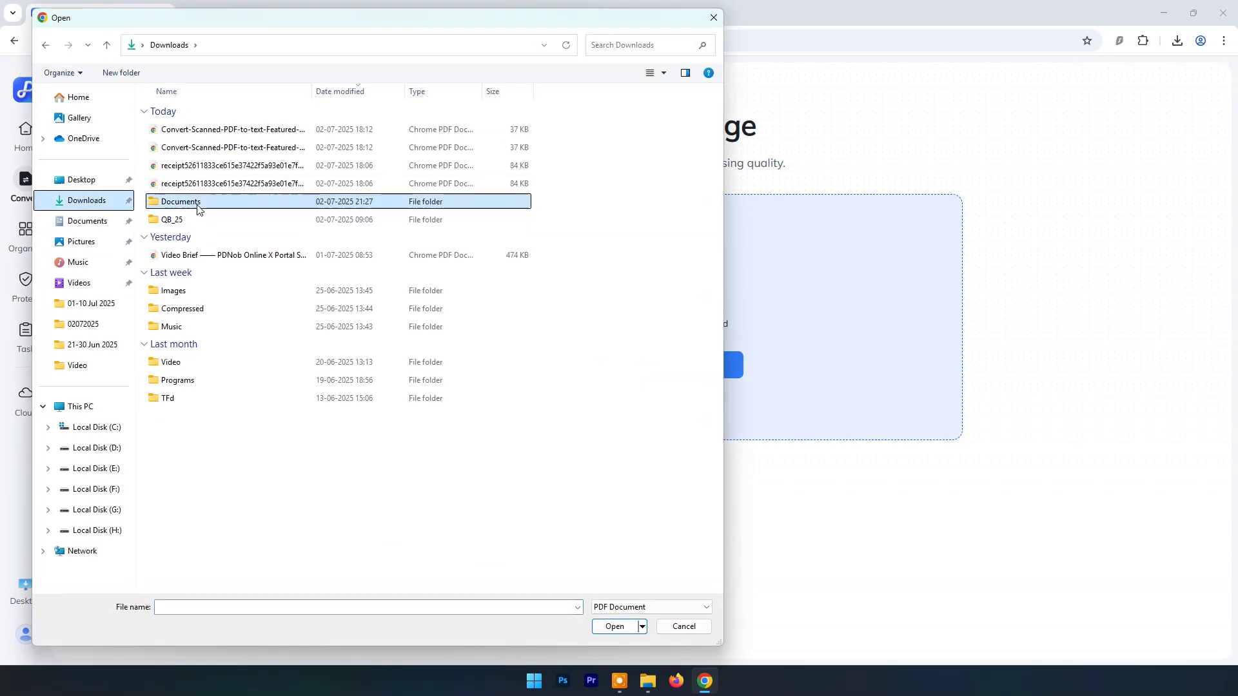
click(165, 129)
click(609, 628)
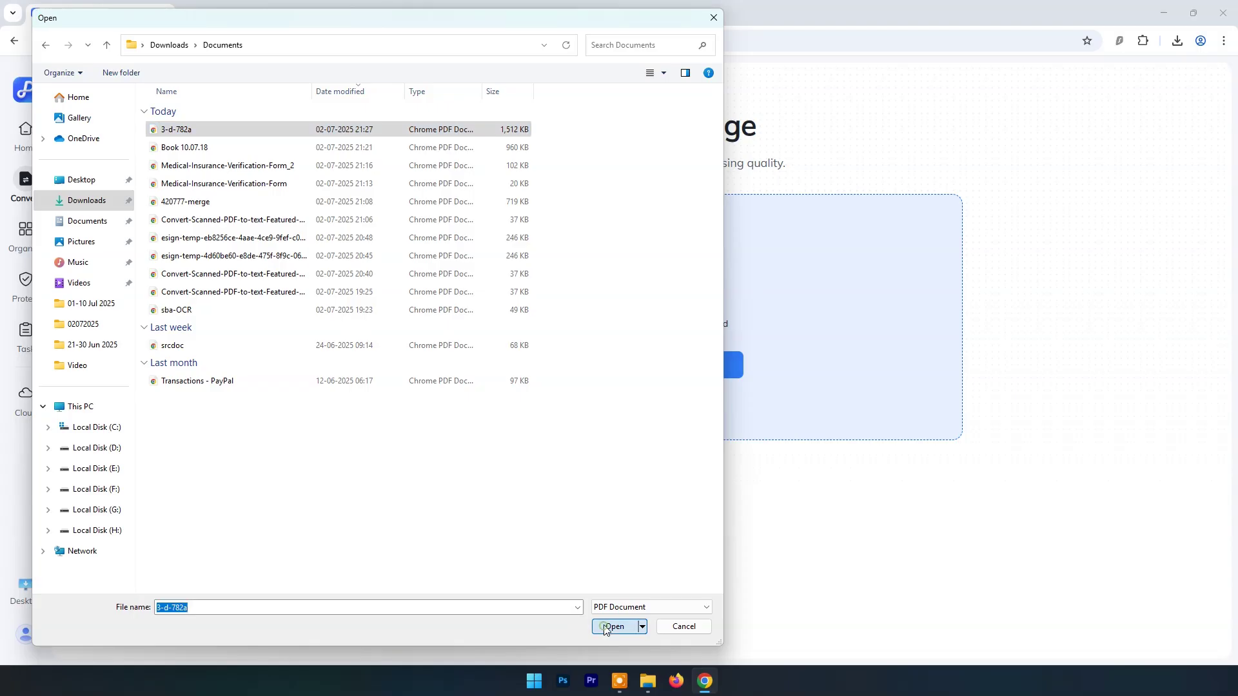
Step: Choose Extract Images Only with JPG output and convert the PDF to images
mouse_move(563, 237)
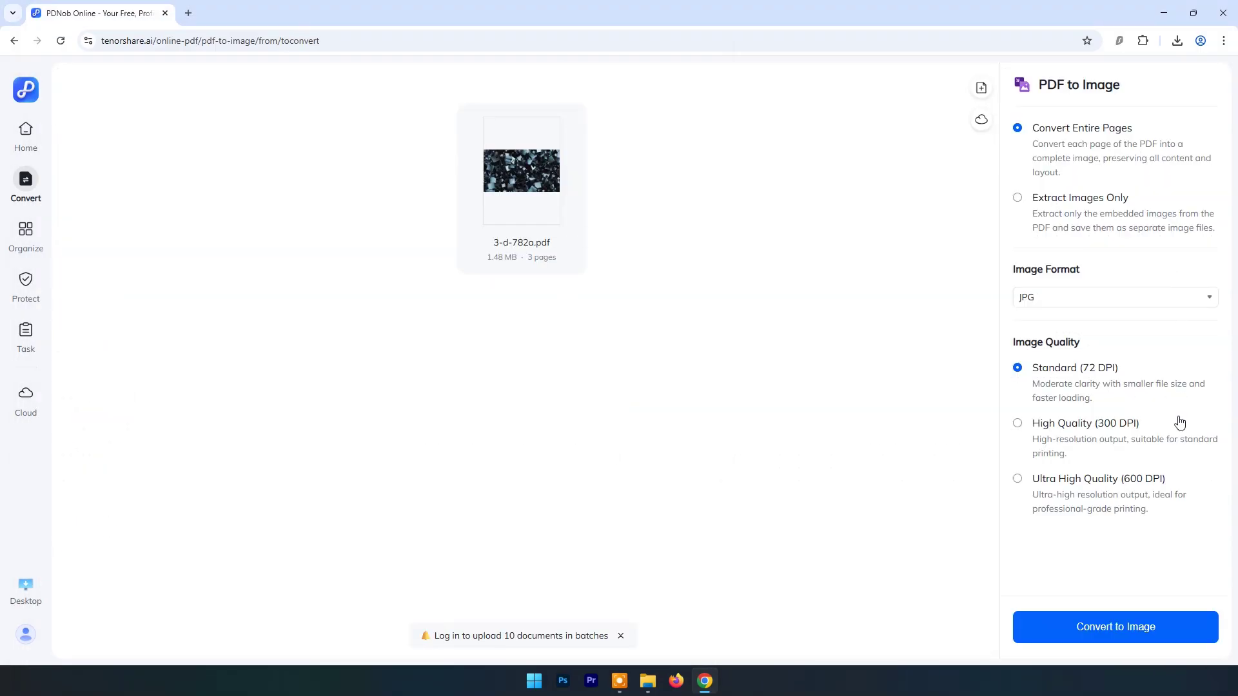
mouse_move(520, 192)
click(1116, 303)
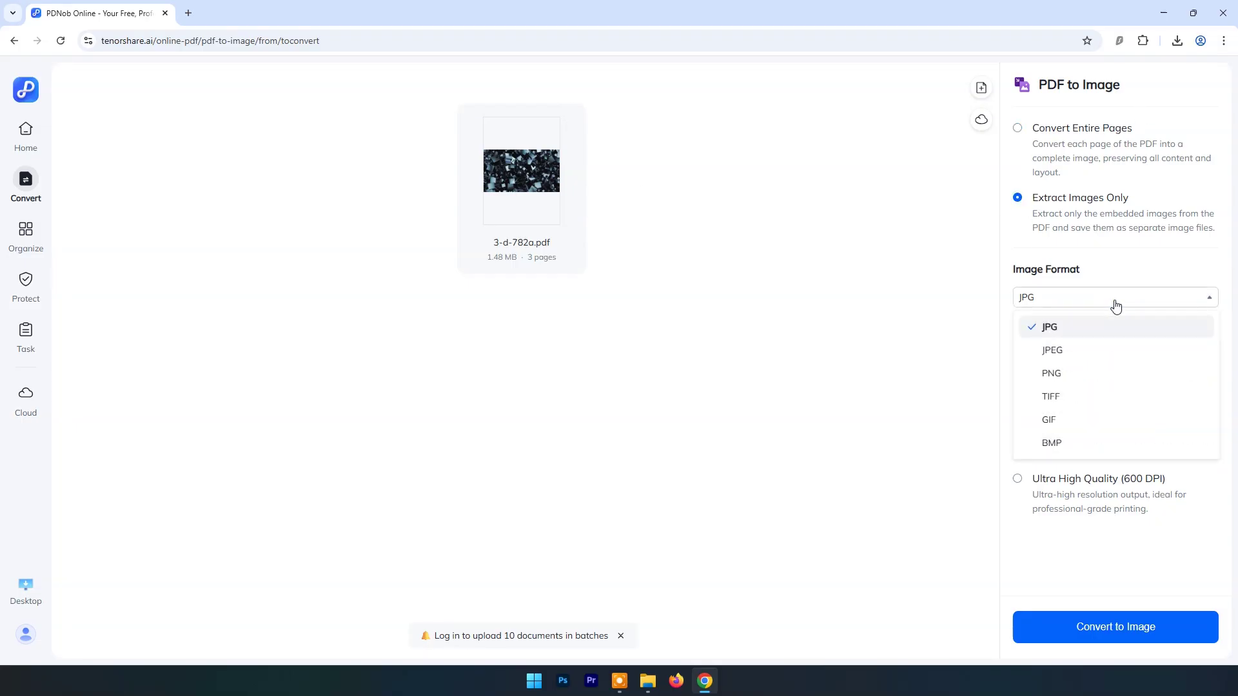
click(1115, 305)
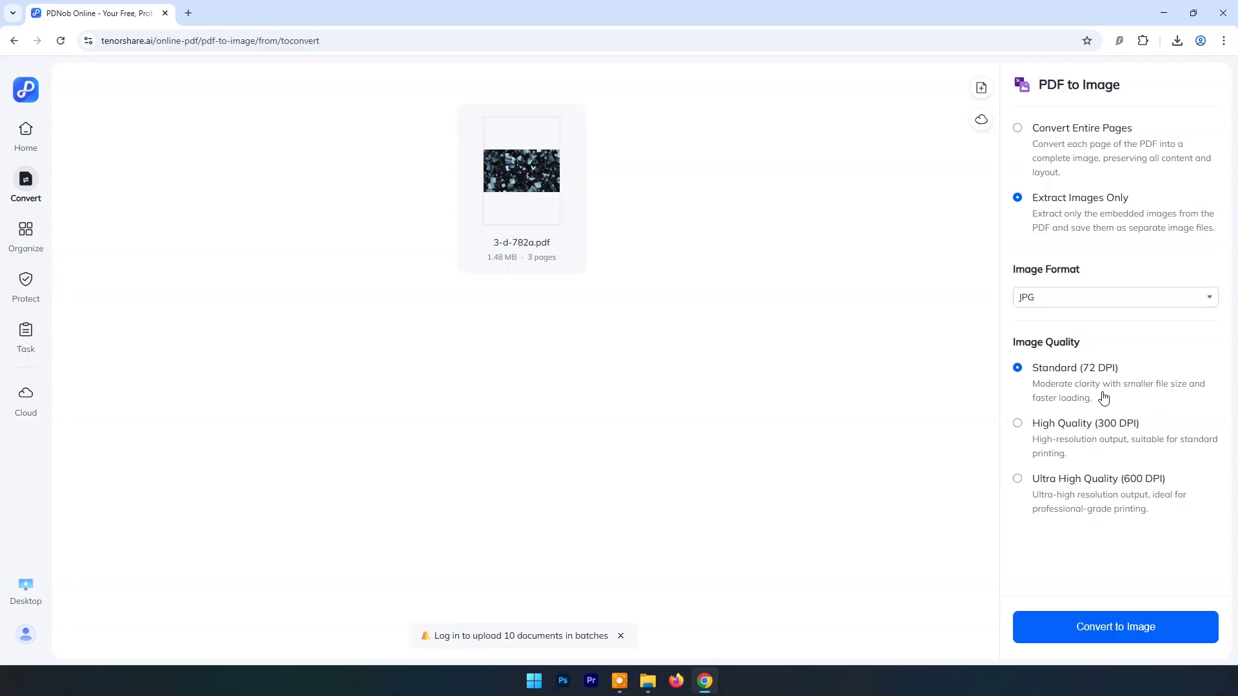
click(1109, 629)
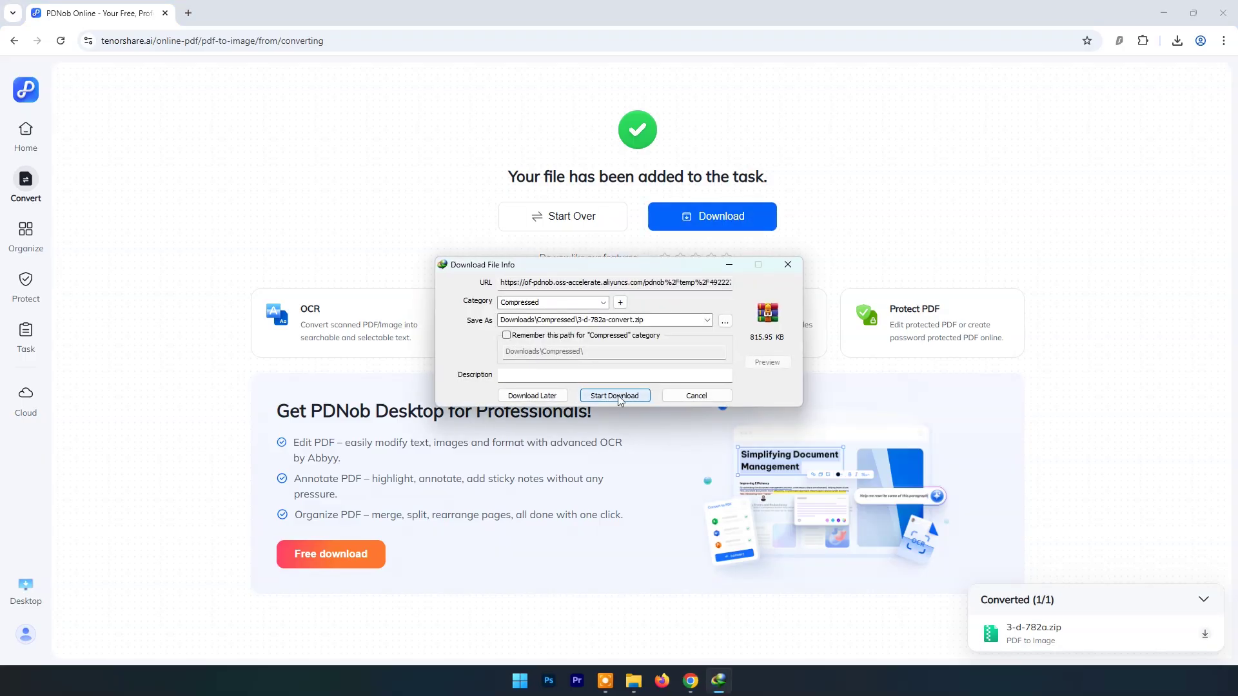
Step: Download 3-d-782a-convert.zip and extract its three JPGs into Downloads\Compressed with WinRAR
click(618, 396)
click(643, 384)
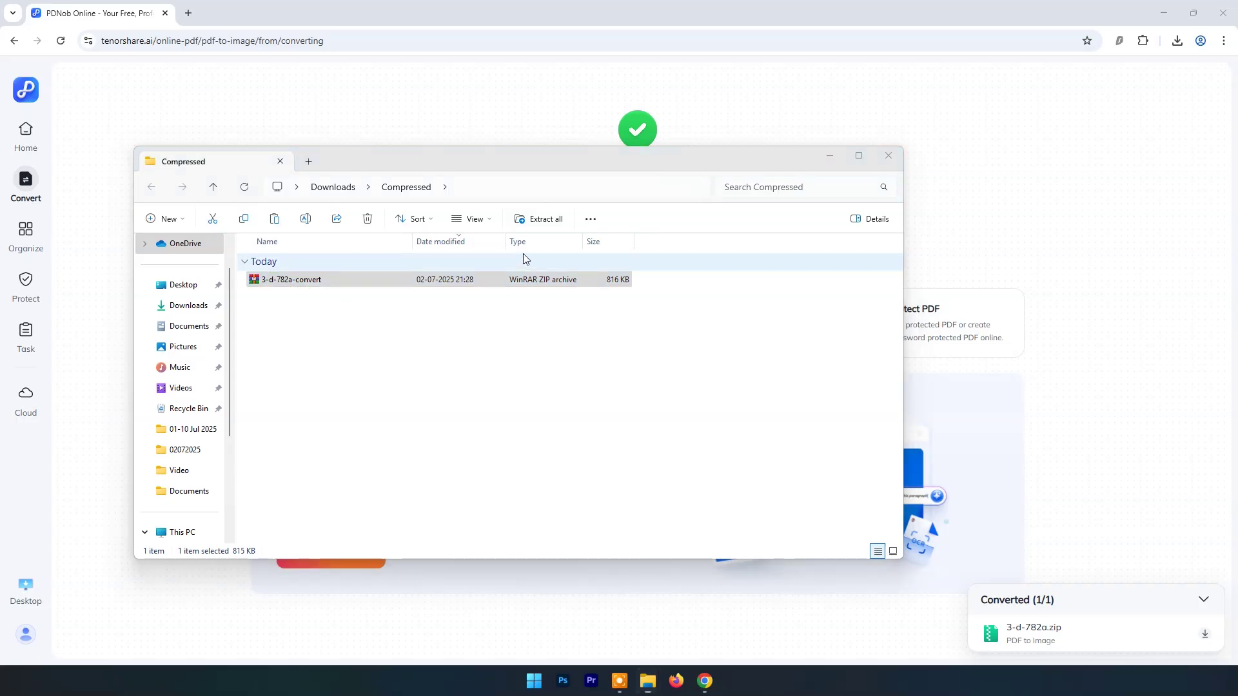
key(Return)
drag(454, 365, 639, 254)
drag(550, 422, 348, 413)
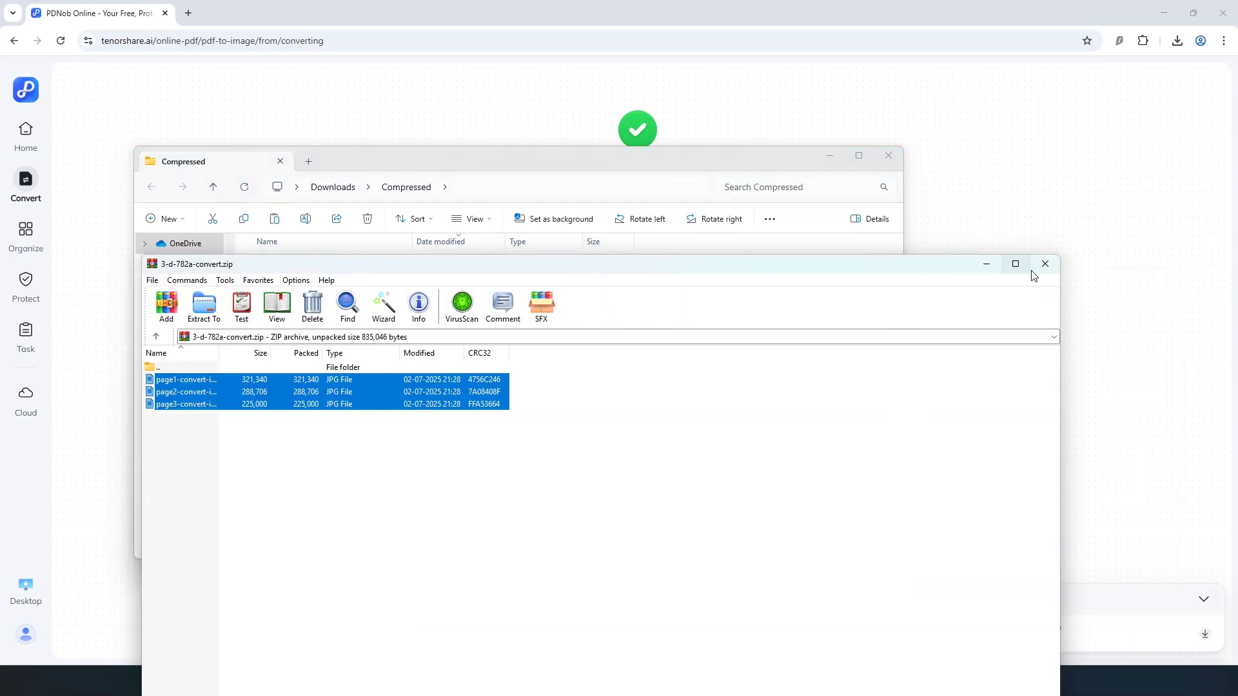
click(1045, 264)
Step: Preview the extracted page images in Photos, then close the Compressed folder
double_click(331, 290)
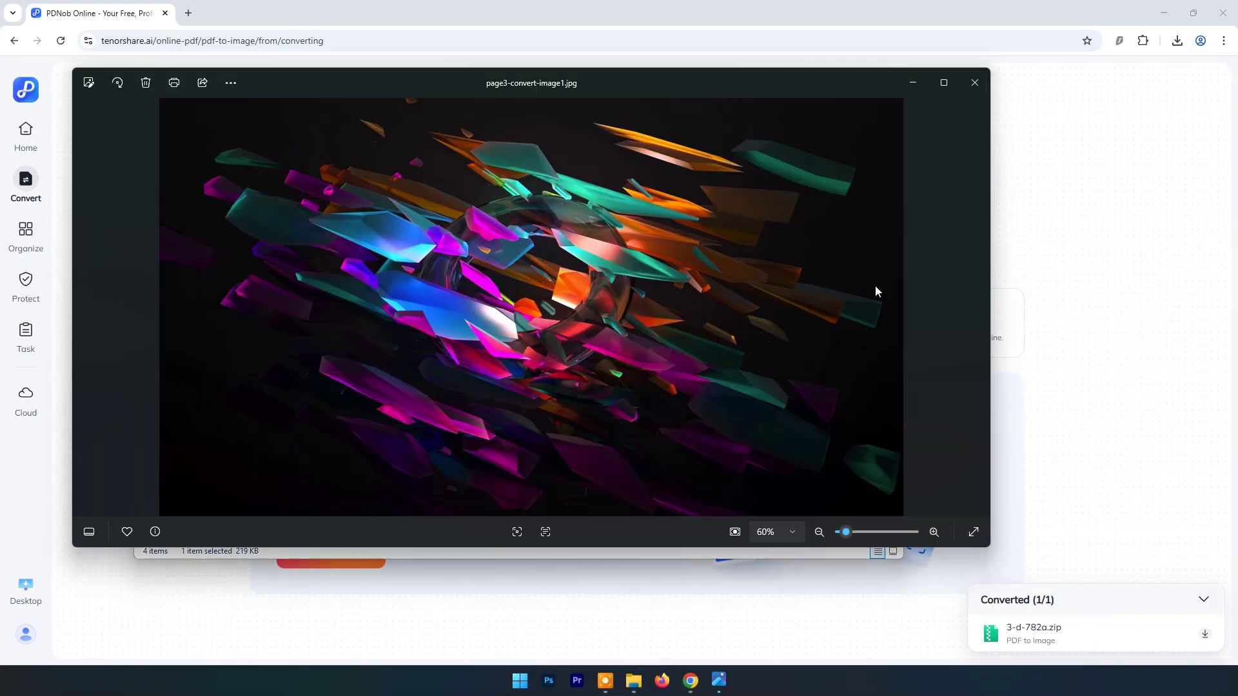
click(971, 311)
key(alt+F4)
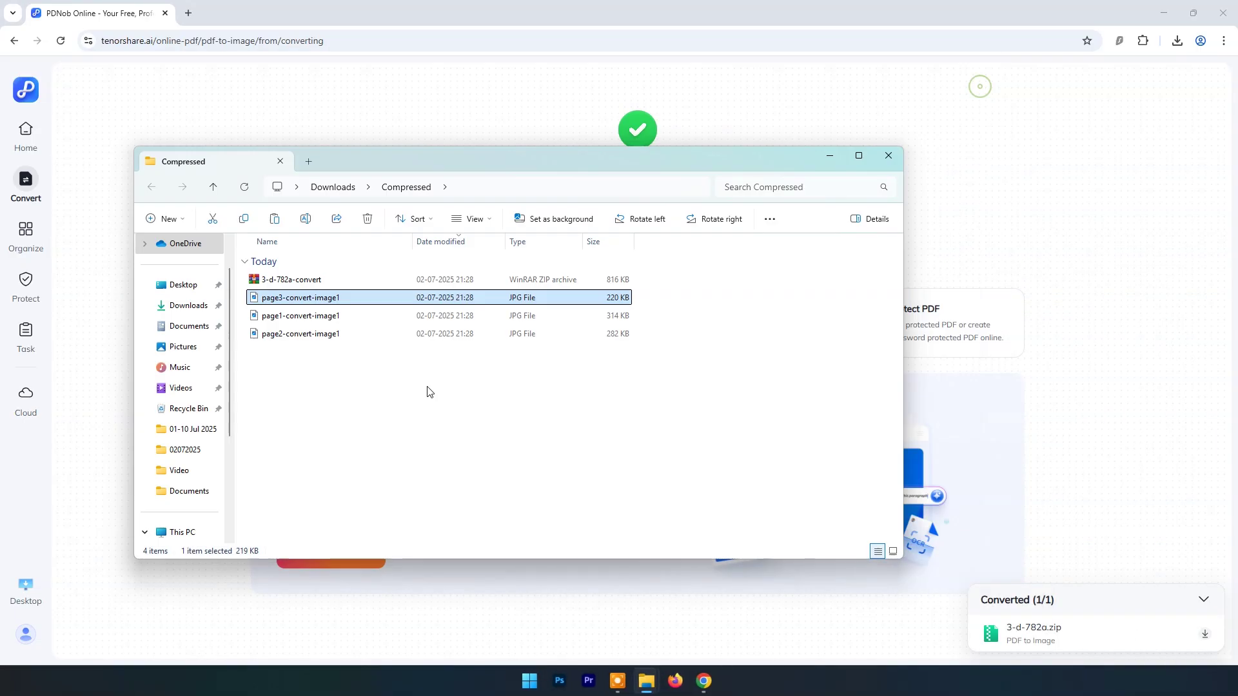
drag(427, 390, 462, 448)
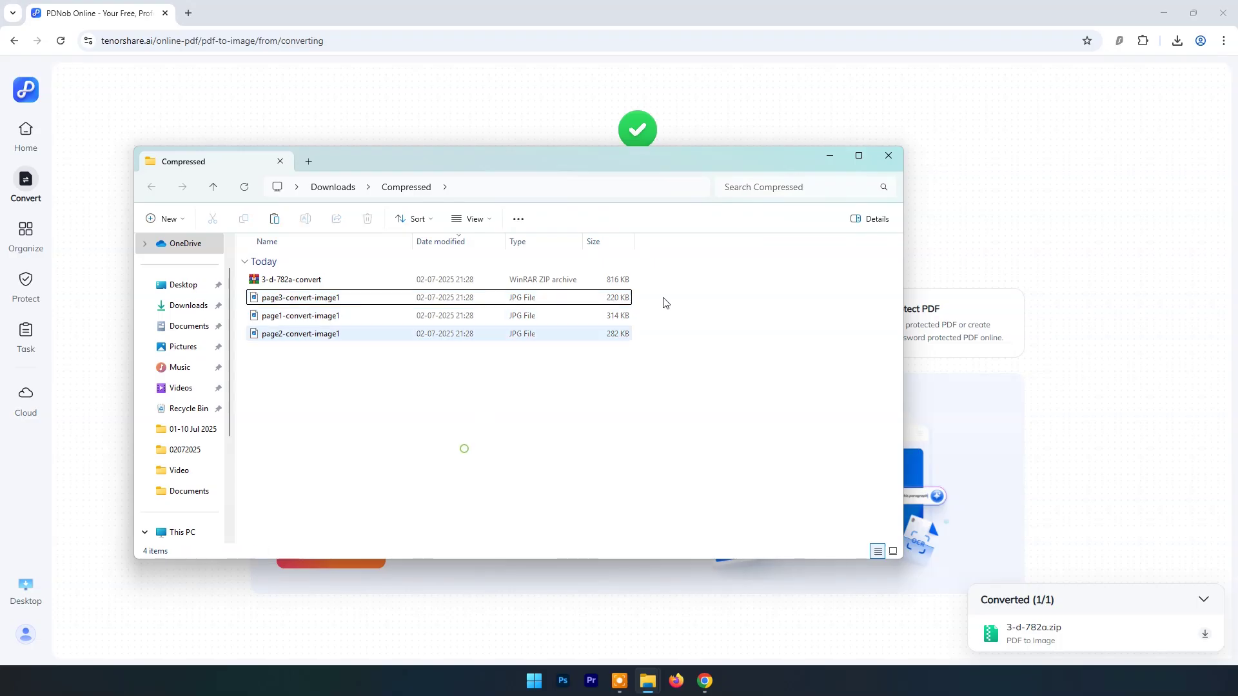
click(889, 156)
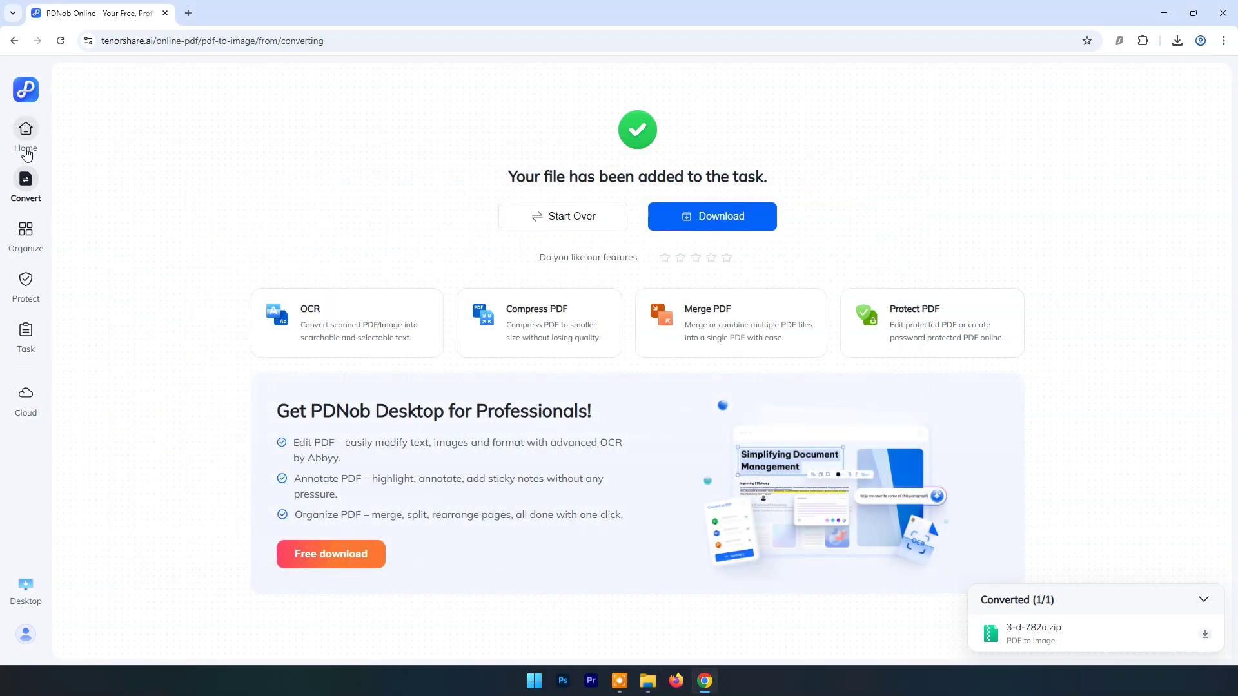
Step: Upload Encyclopedia Of The Ancient Greek World from Desktop\02072025 to Compress PDF, with Moderate compression set
click(25, 148)
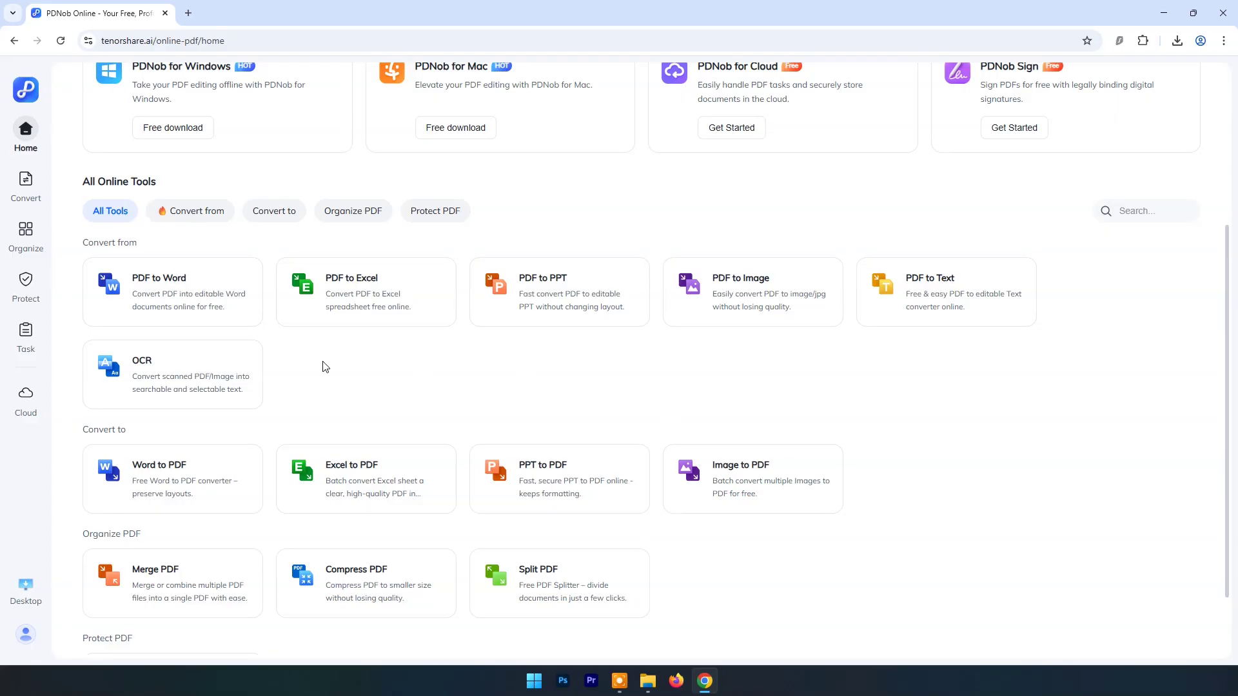
scroll(360, 305, down, 2)
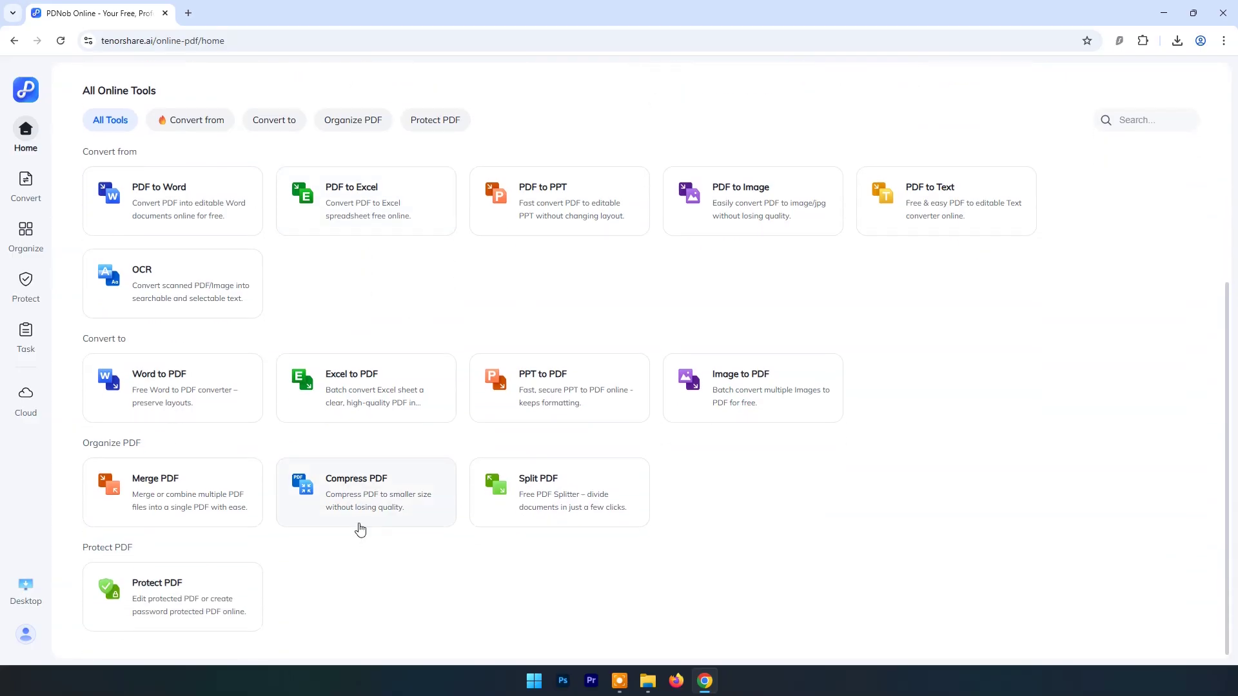
click(359, 494)
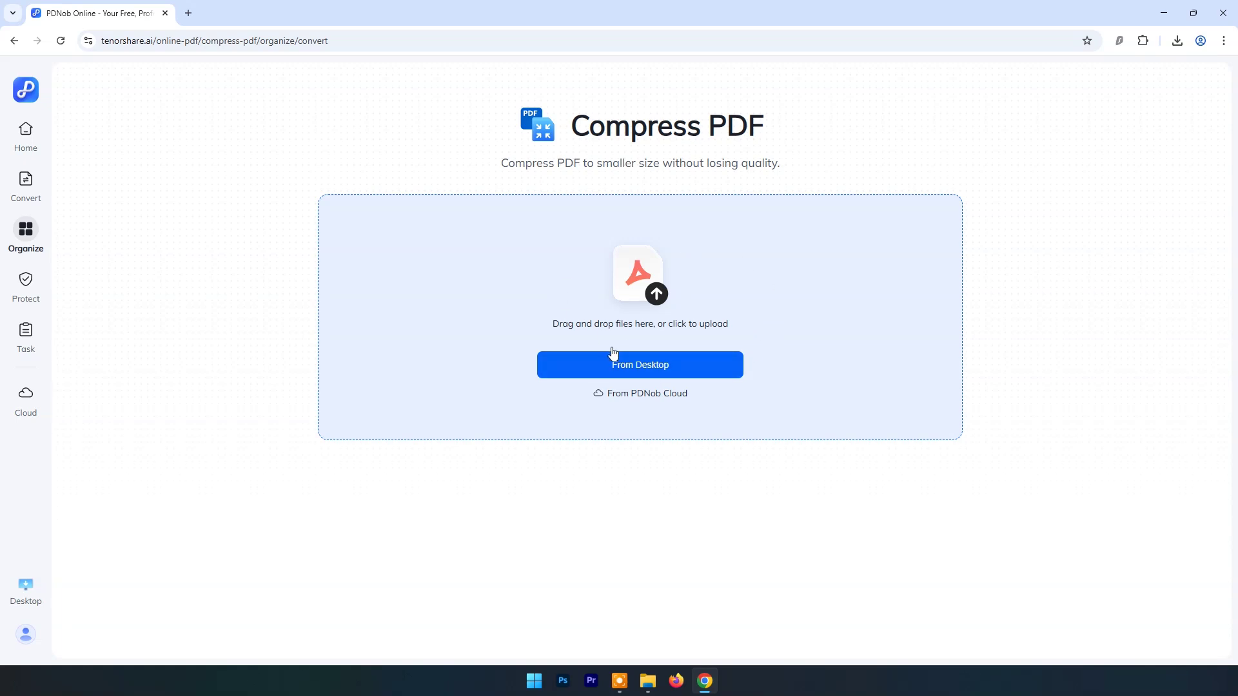
click(617, 374)
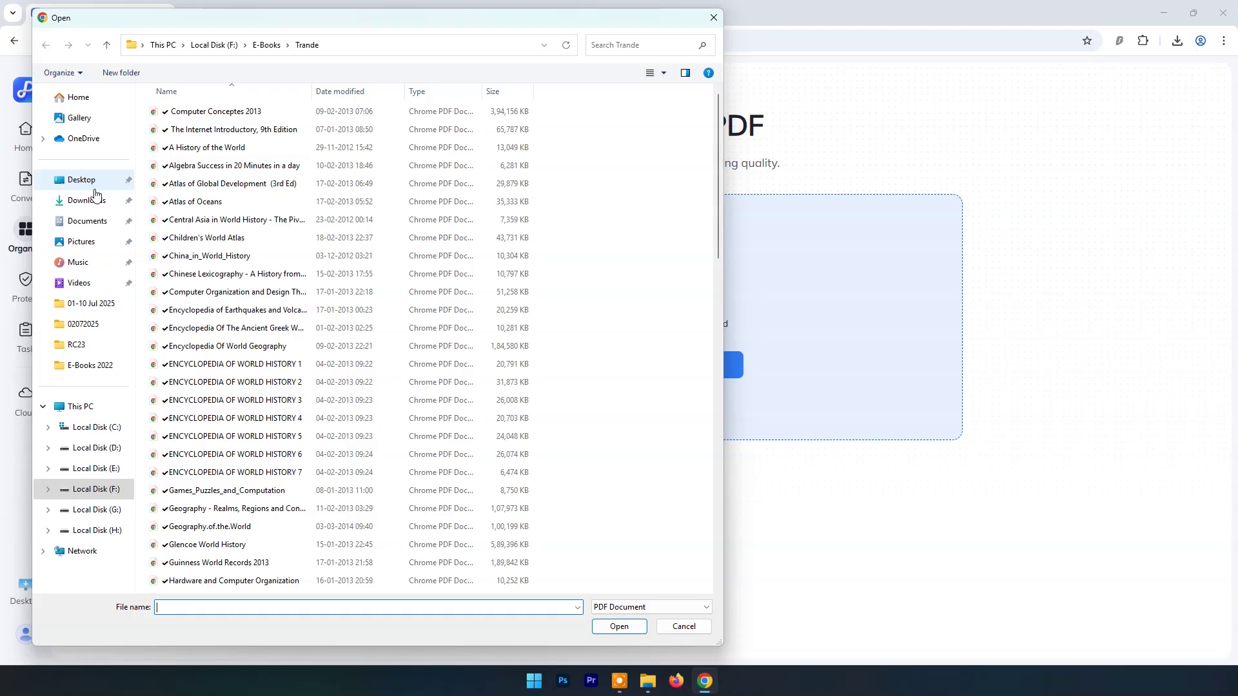
click(93, 186)
double_click(176, 134)
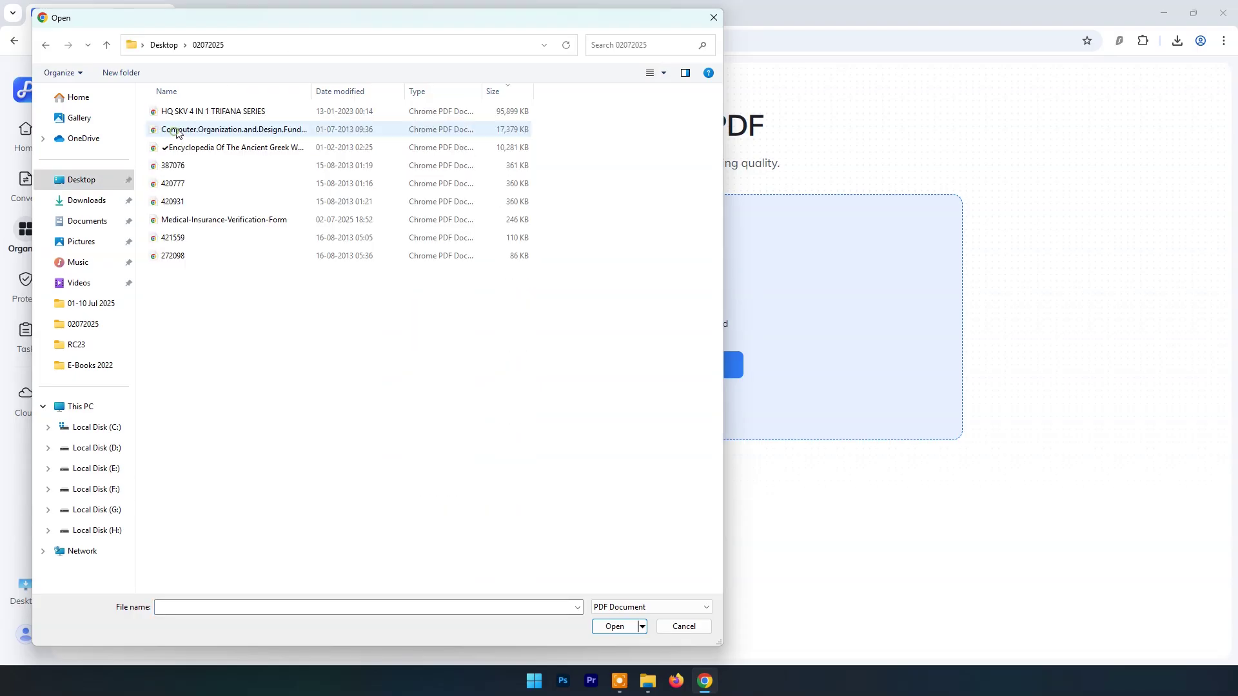
click(237, 155)
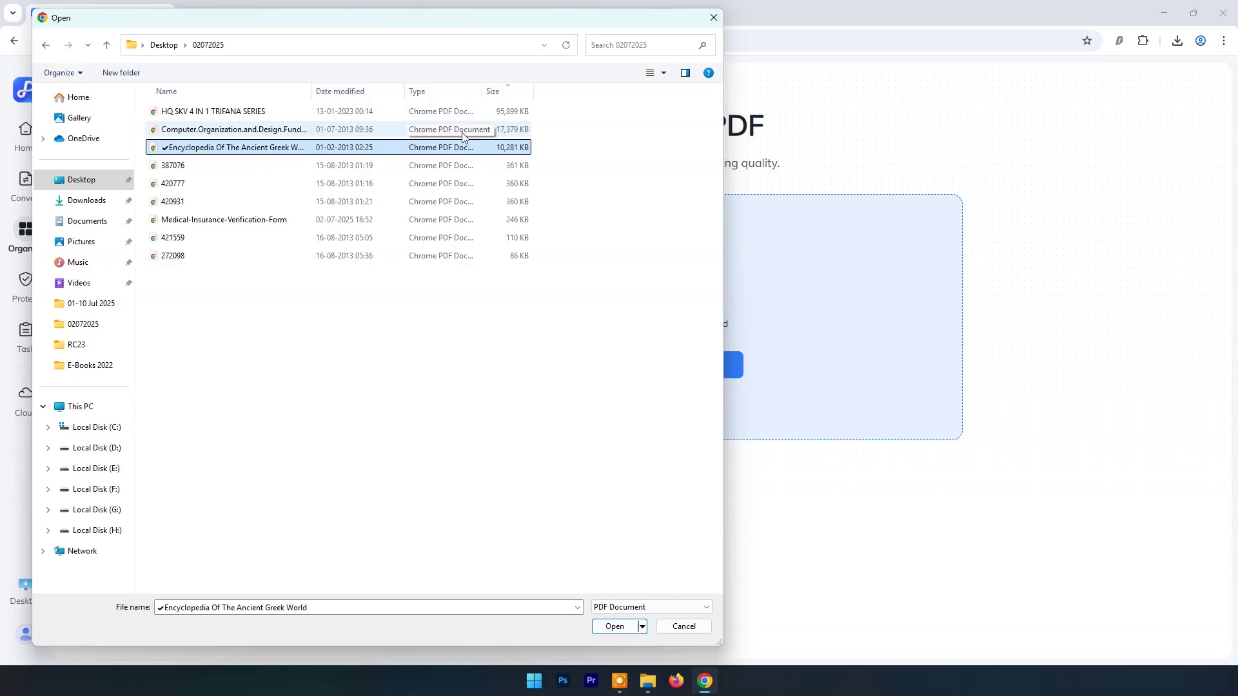
click(618, 626)
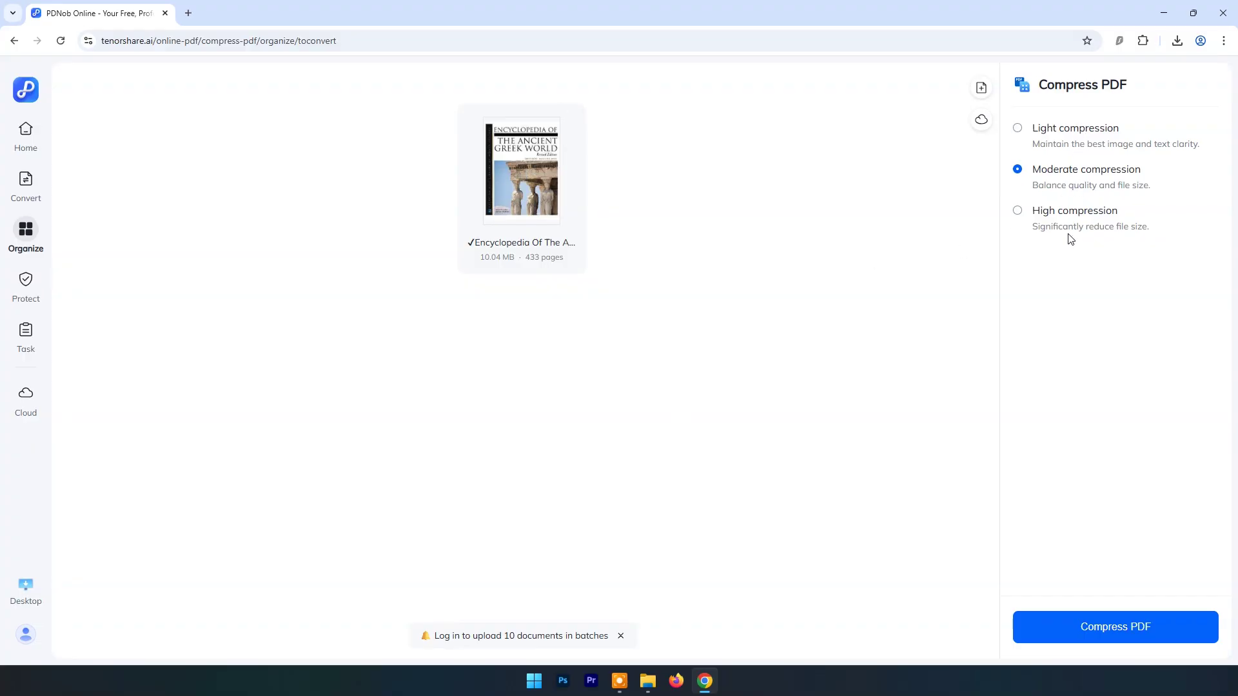
Step: Compress the encyclopedia PDF and download the result
click(1110, 621)
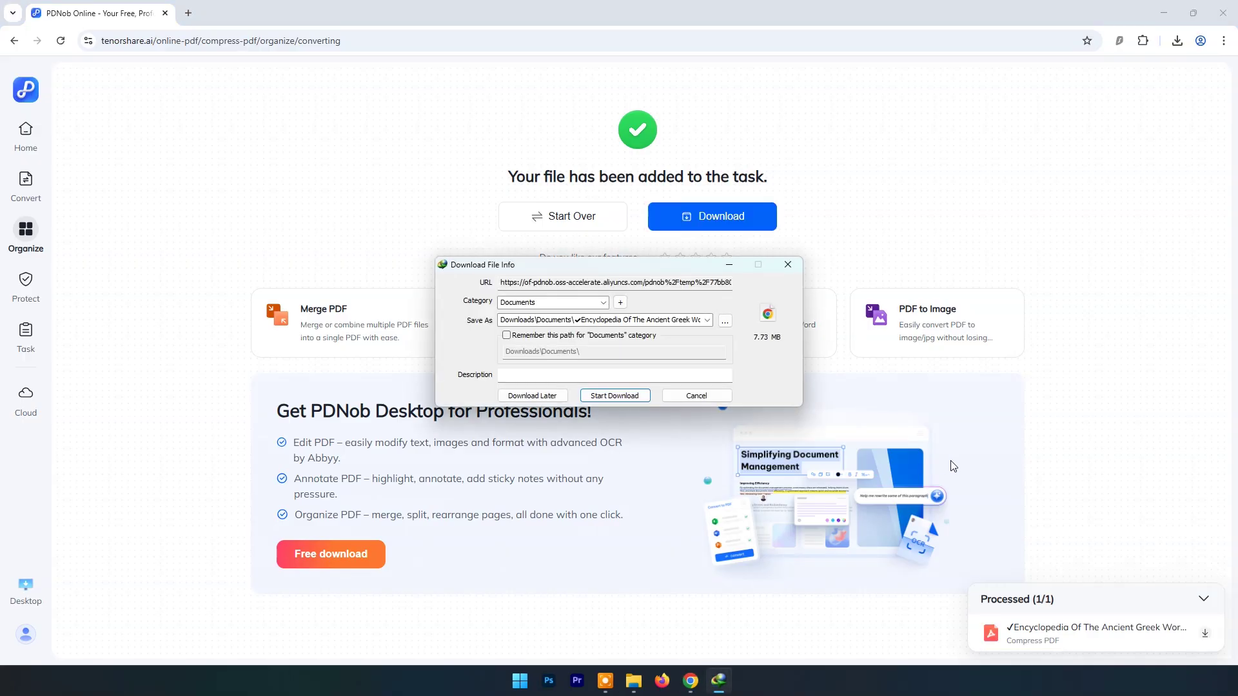
click(626, 395)
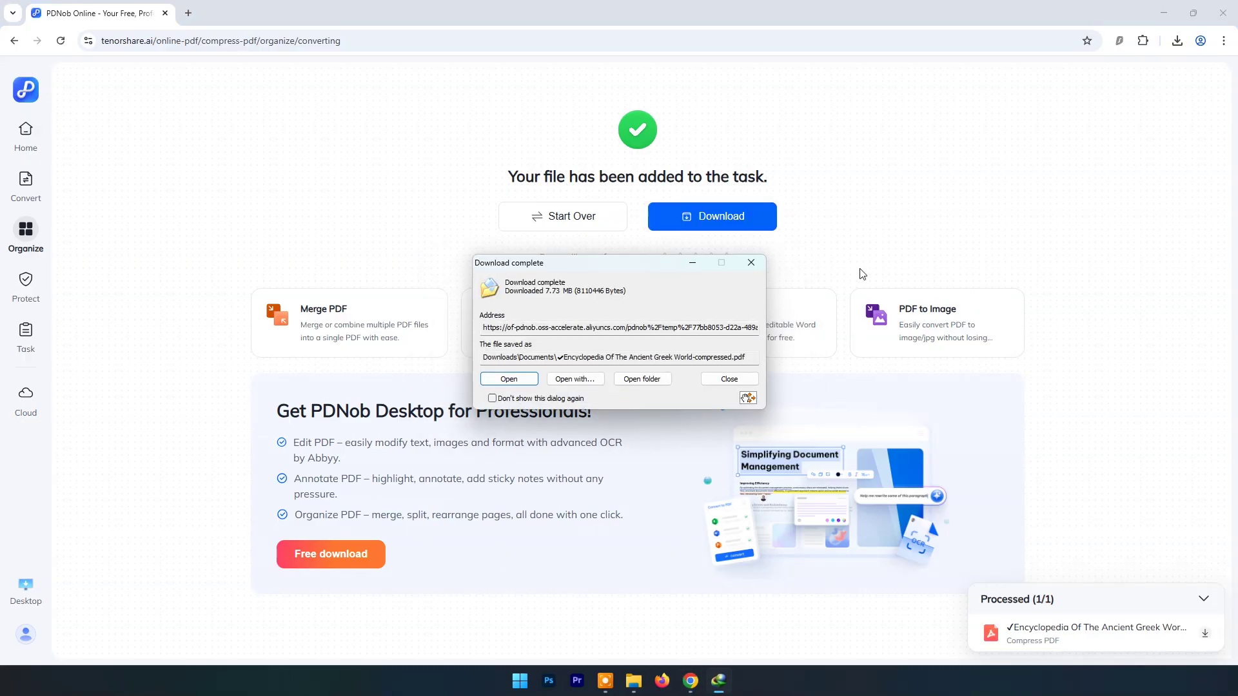
click(641, 378)
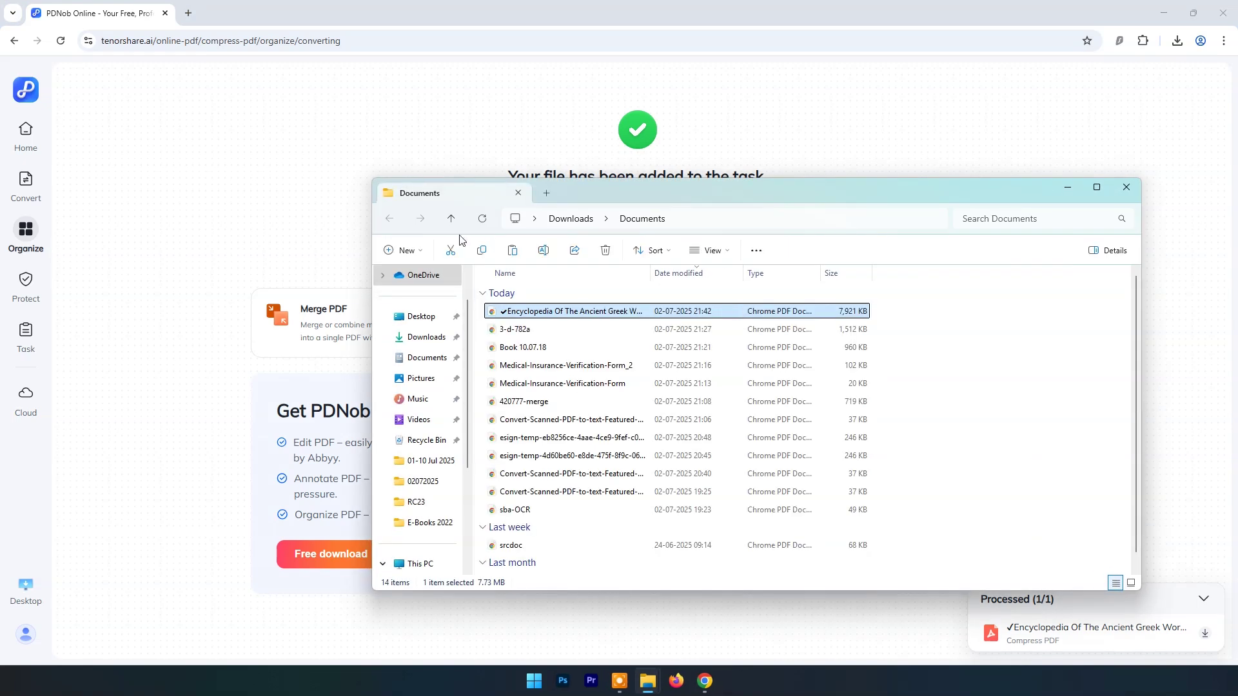
Step: In Desktop\02072025, sort by name and compare the 7,921 KB compressed PDF with the 10,281 KB original
scroll(429, 355, up, 2)
click(421, 361)
double_click(515, 311)
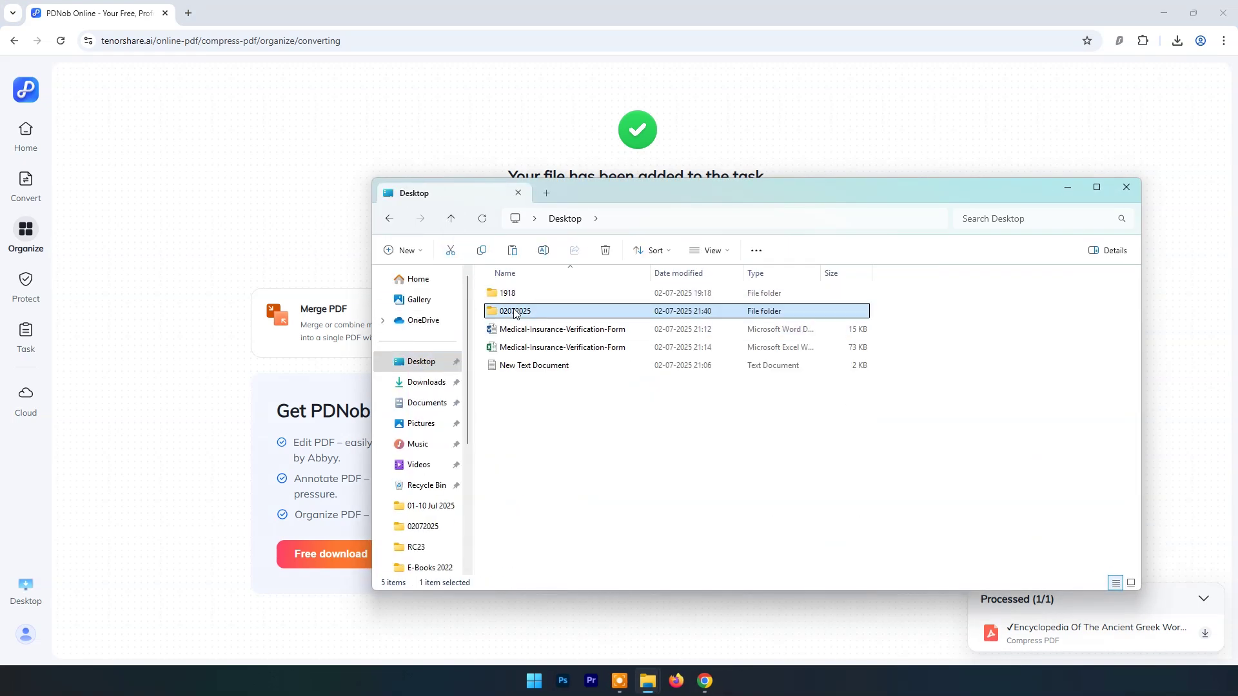
click(606, 274)
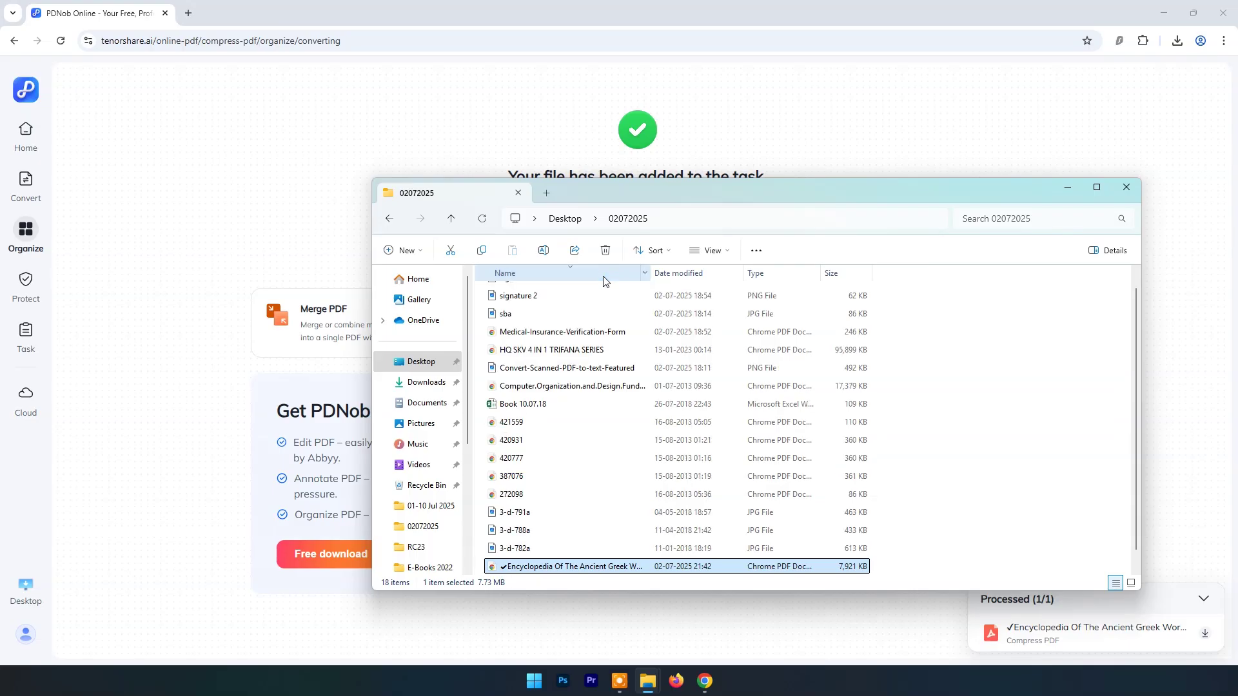
click(588, 274)
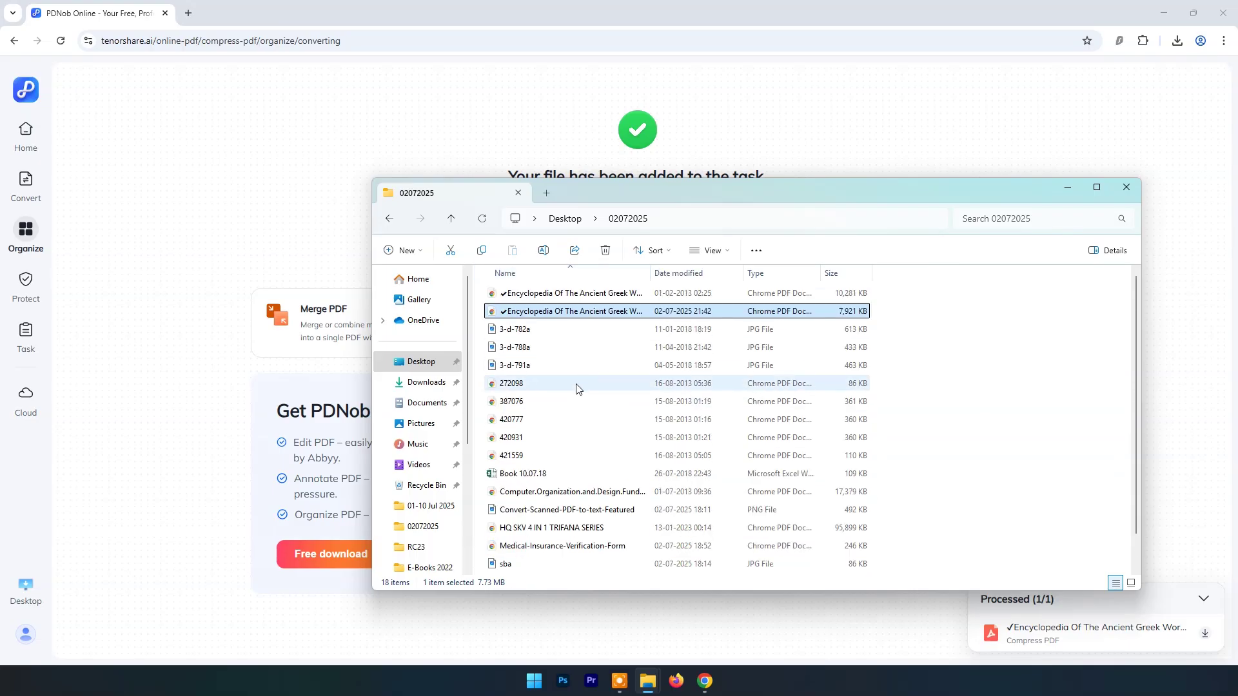
double_click(652, 270)
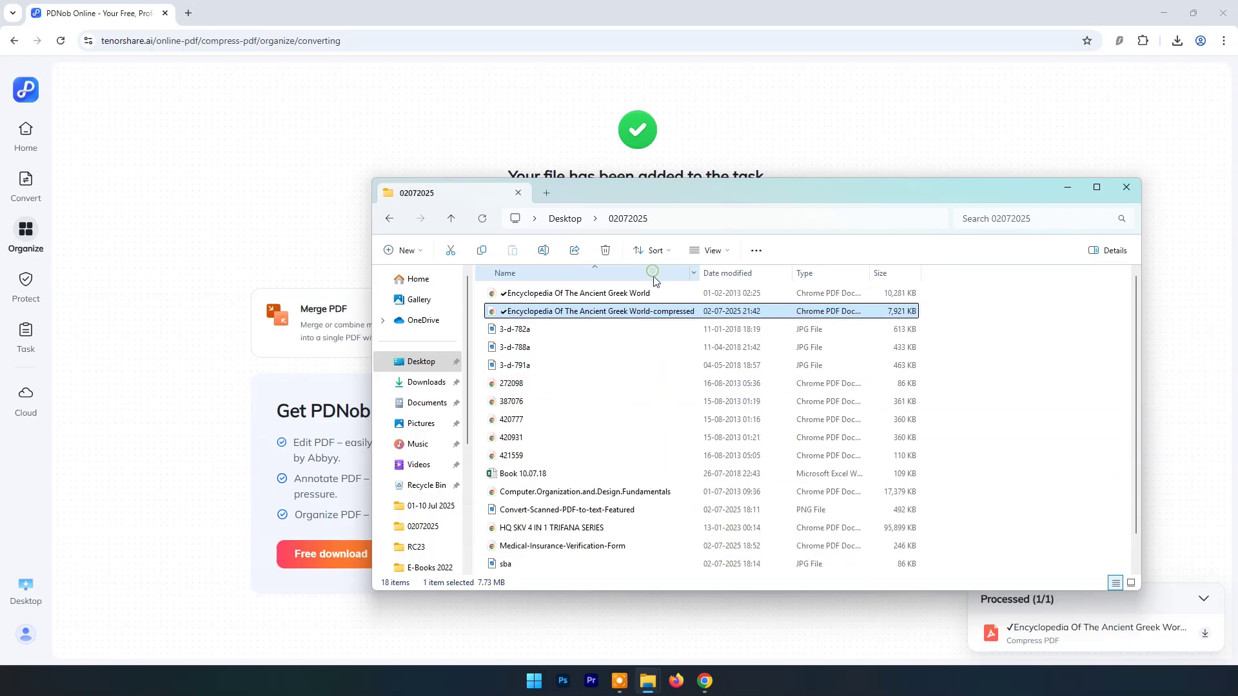
click(616, 294)
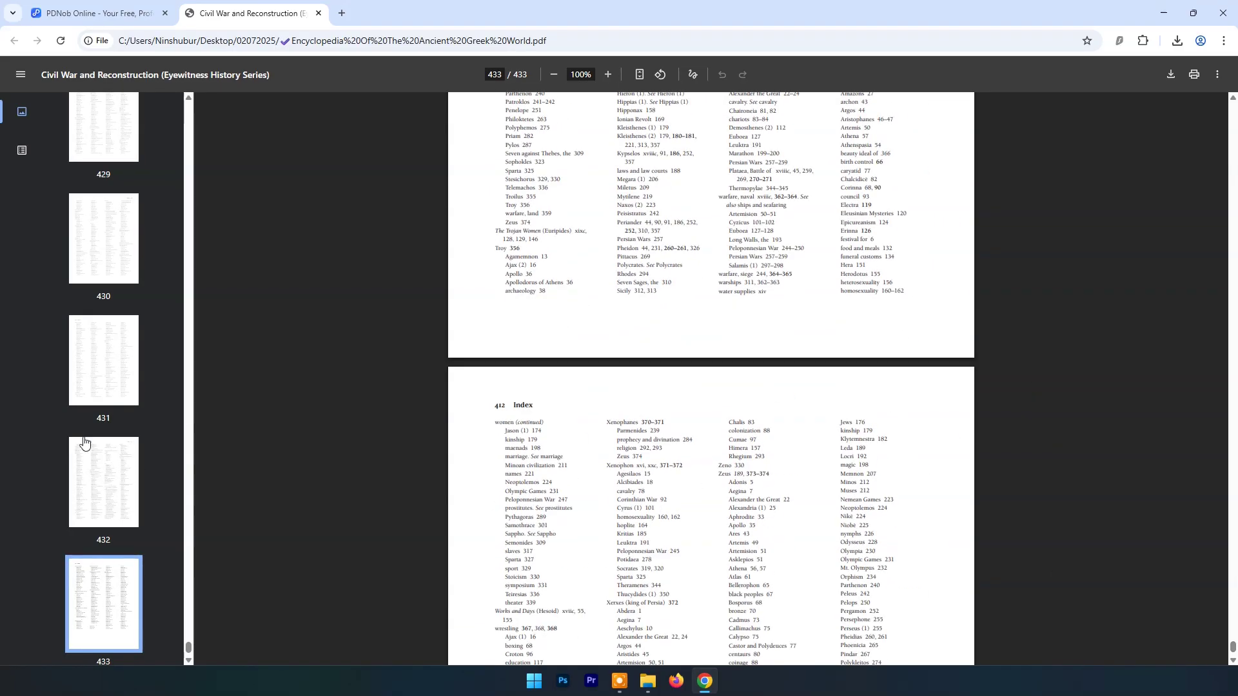
click(318, 13)
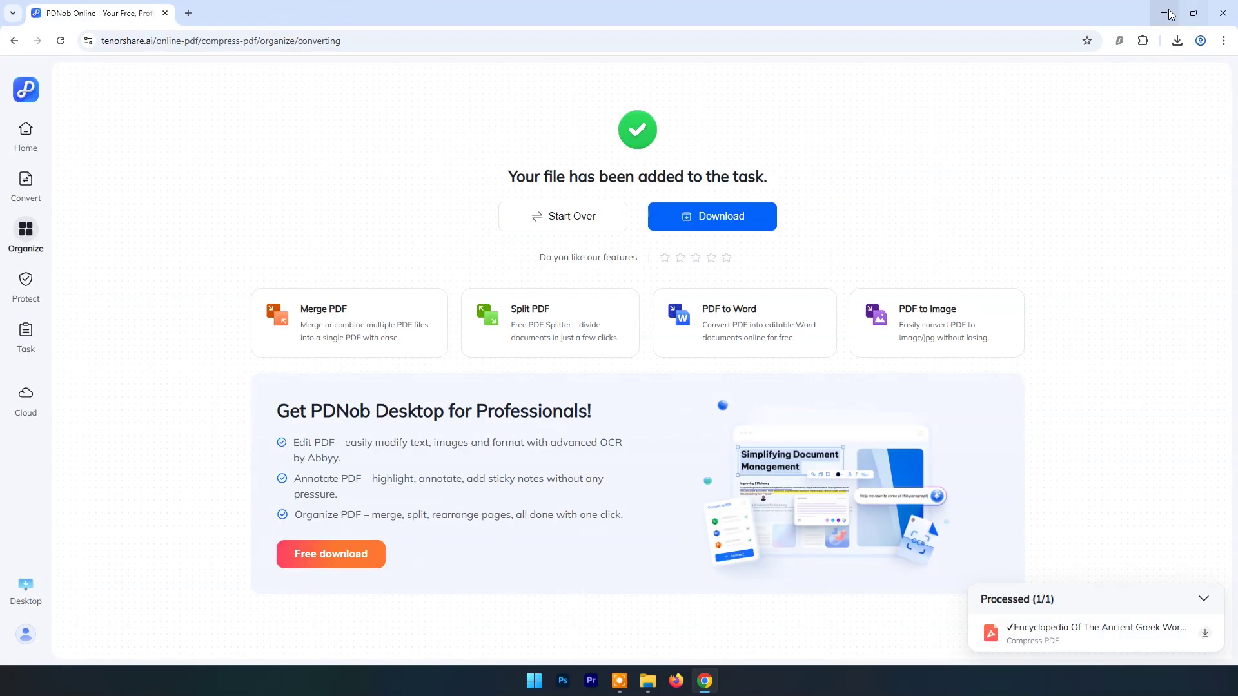
click(1164, 13)
click(608, 315)
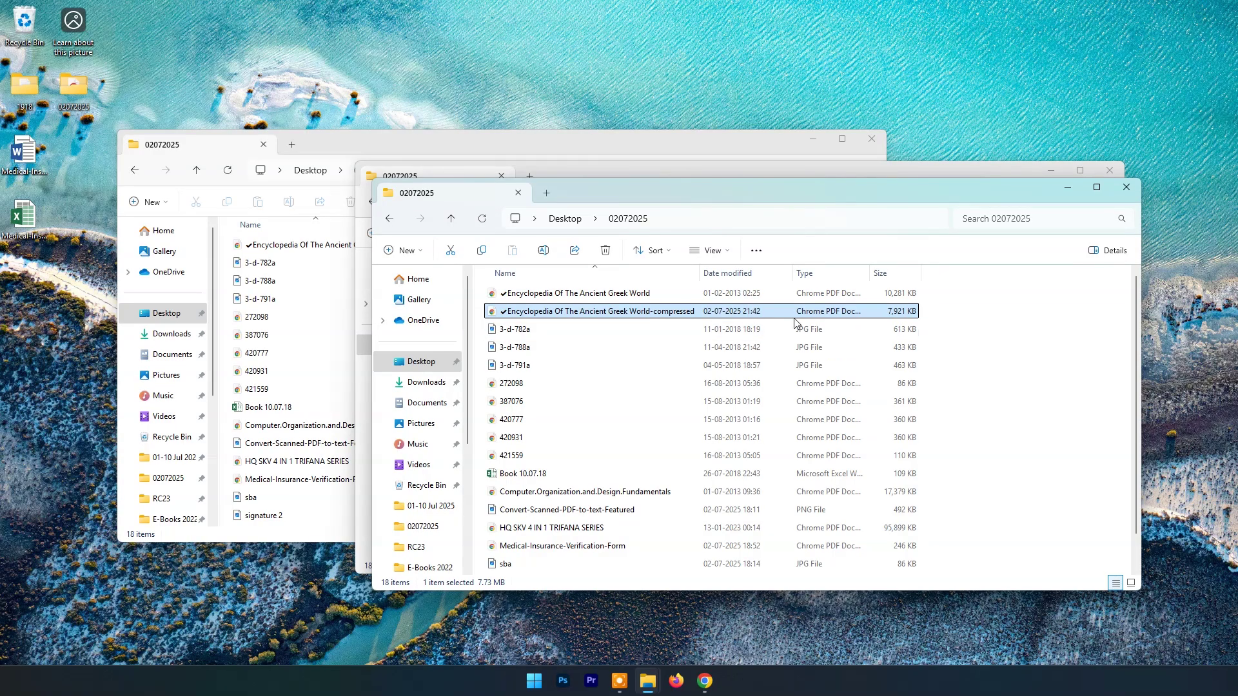
double_click(632, 316)
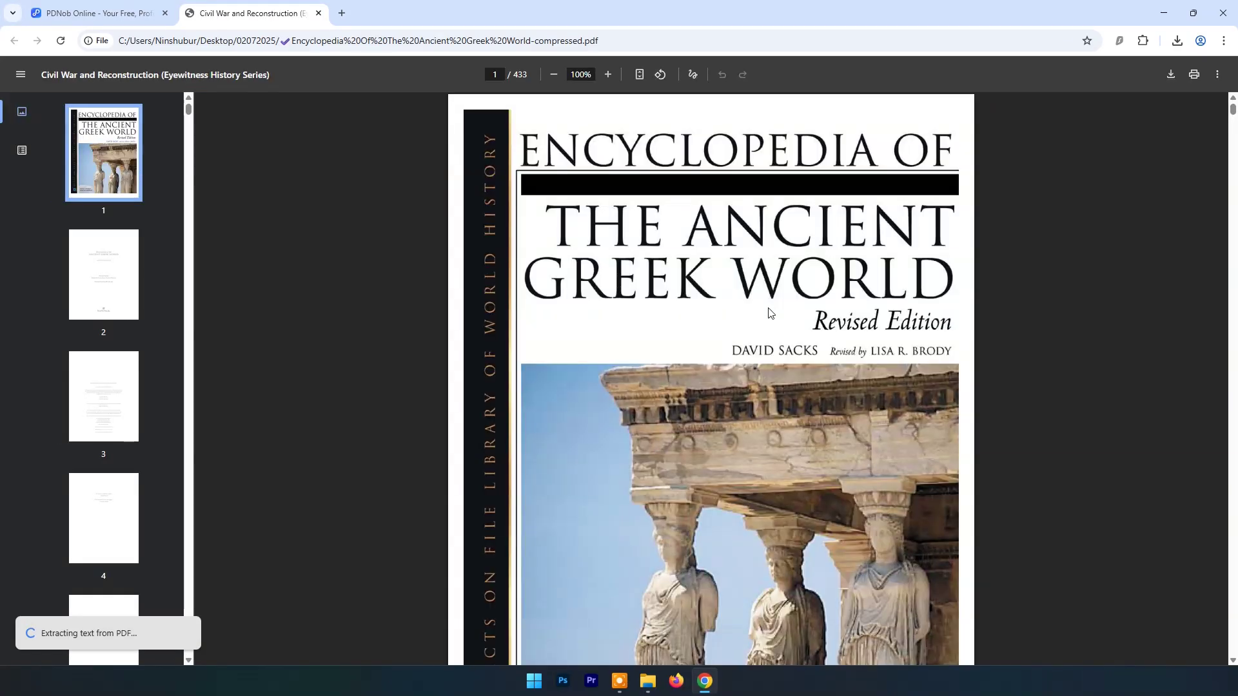
scroll(770, 313, down, 8)
scroll(770, 313, down, 20)
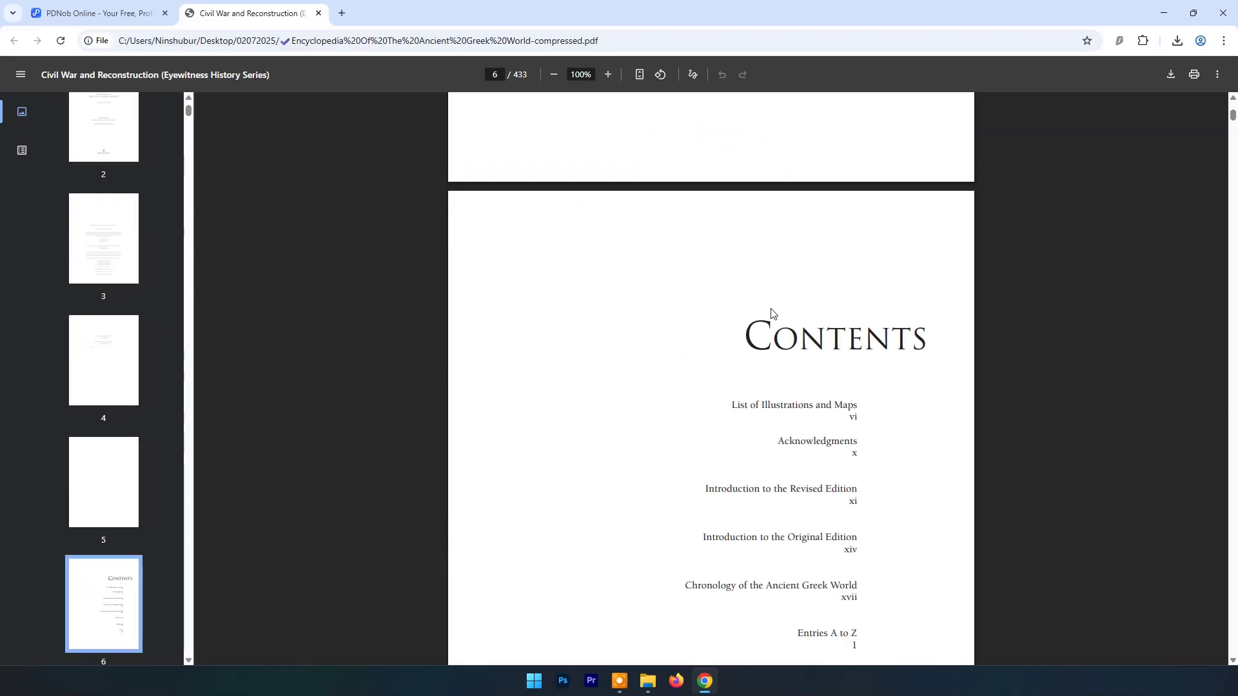
drag(1233, 111, 1233, 664)
scroll(1233, 664, down, 3)
click(318, 13)
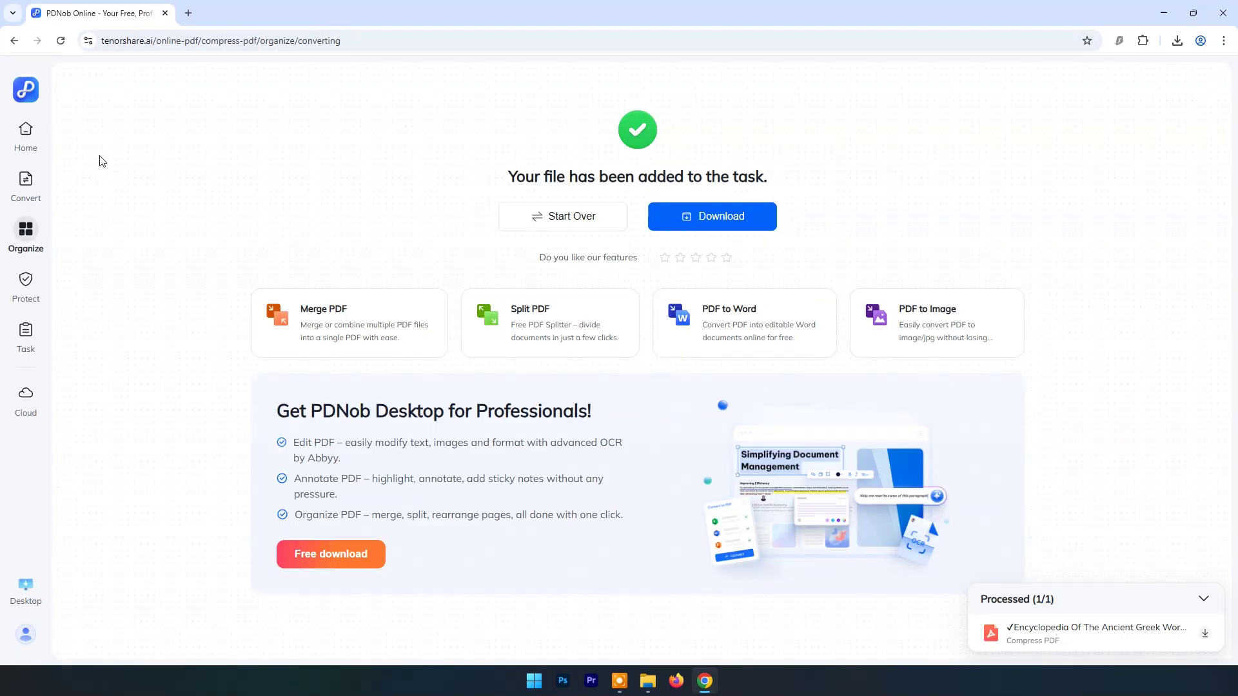
Step: Load the 7.73 MB compressed Encyclopedia PDF into the Protect PDF tool
click(30, 136)
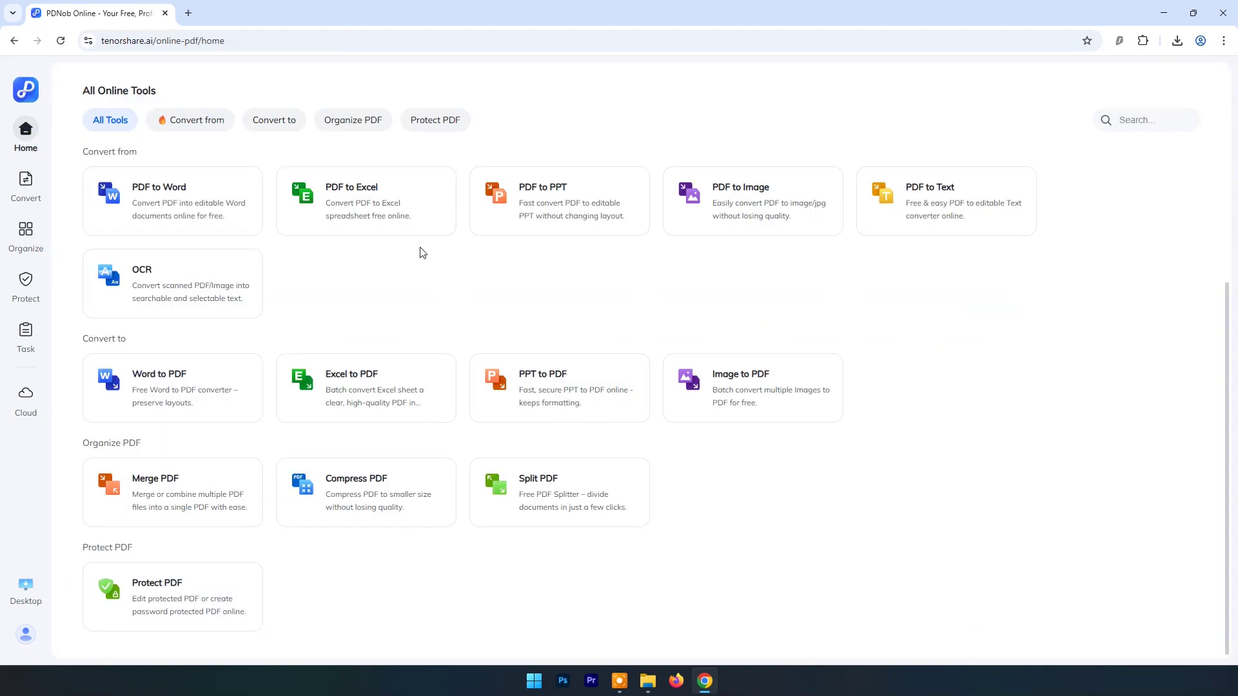
click(190, 606)
click(644, 364)
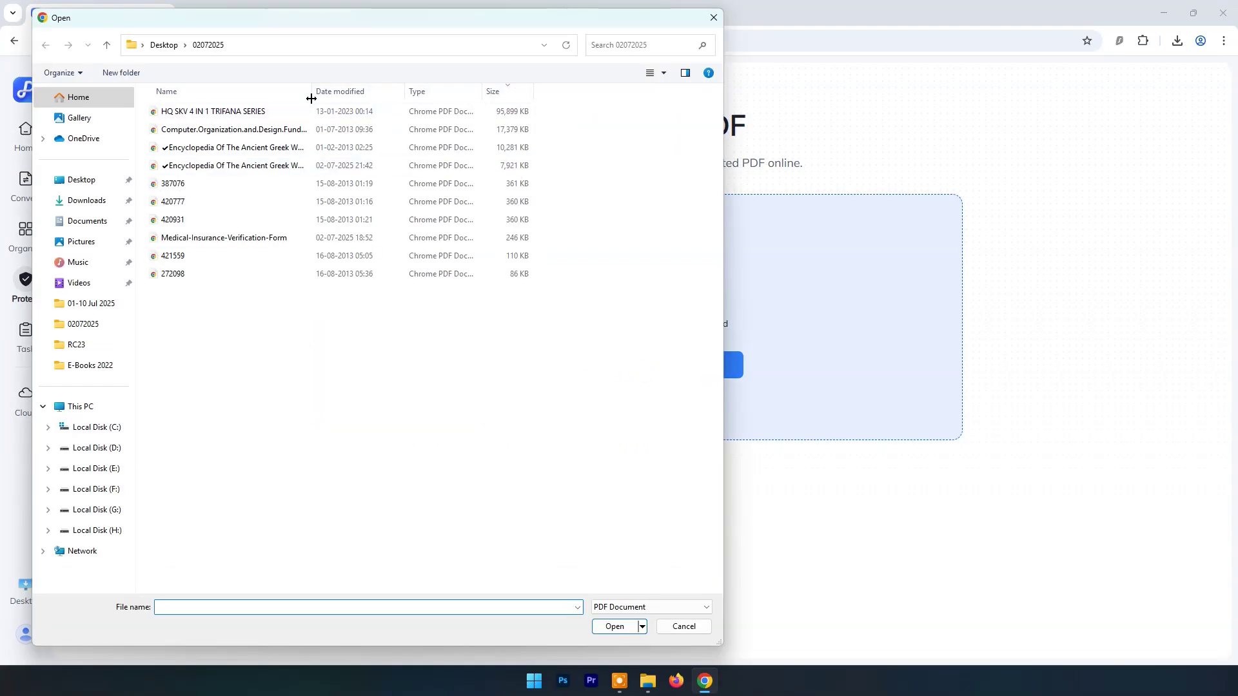
double_click(312, 92)
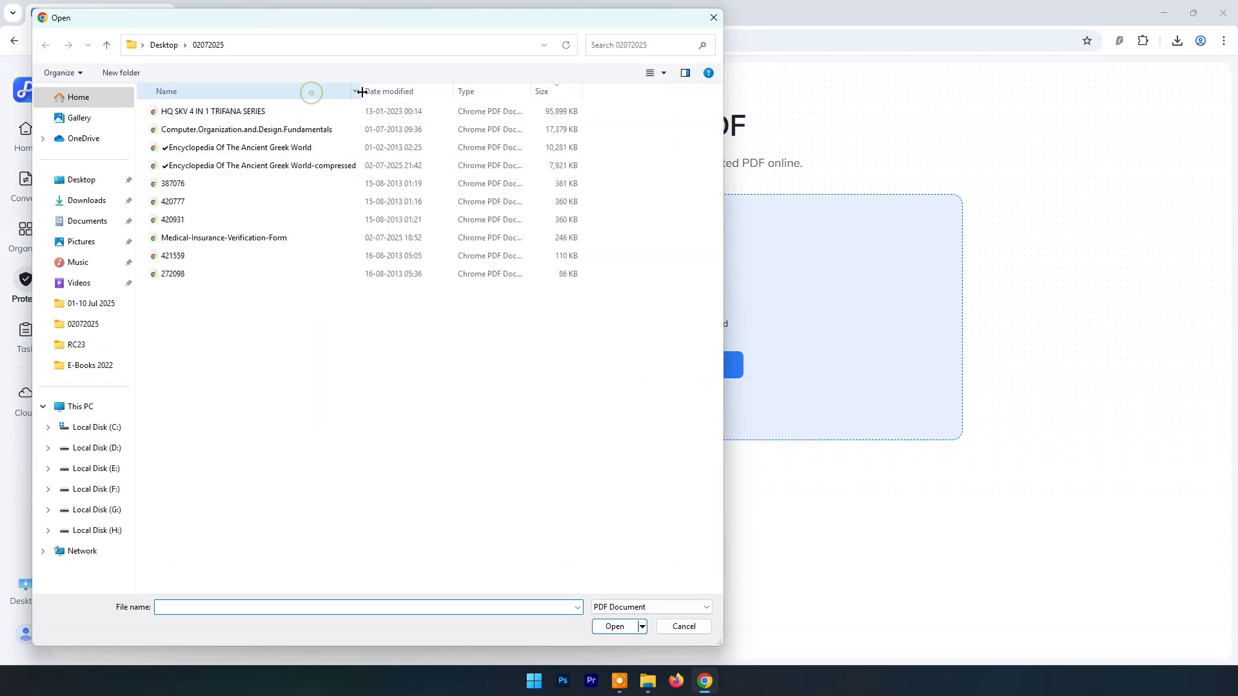
click(263, 167)
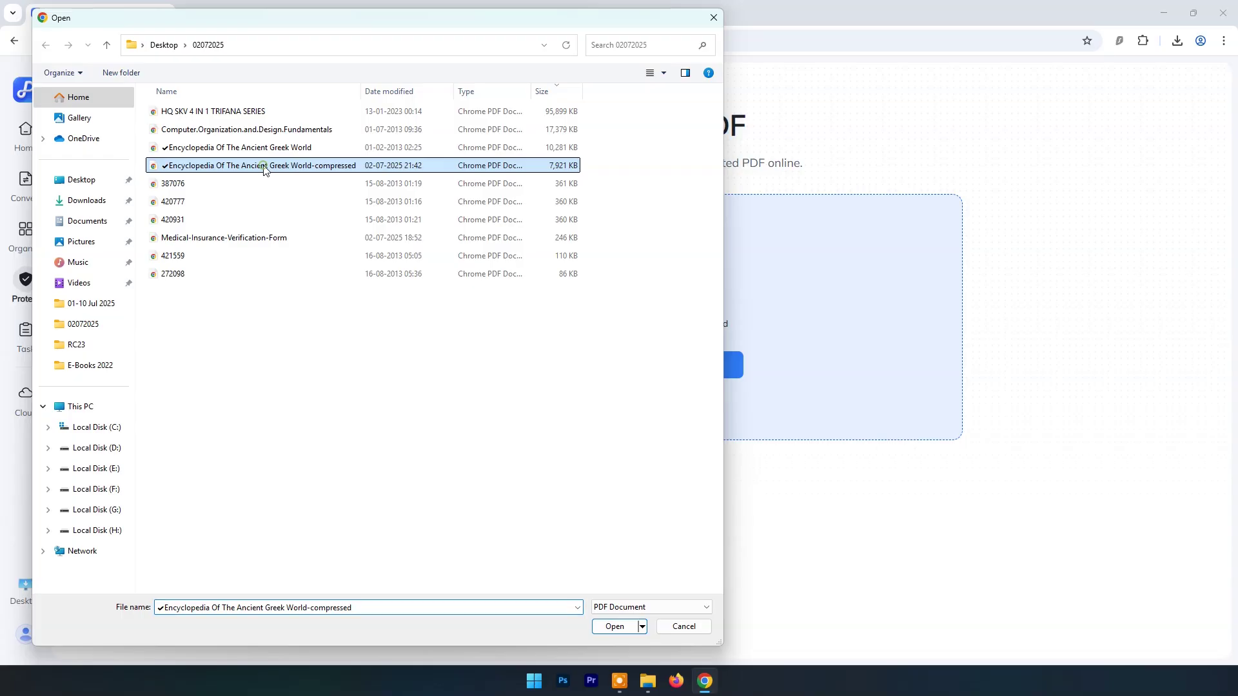
click(604, 628)
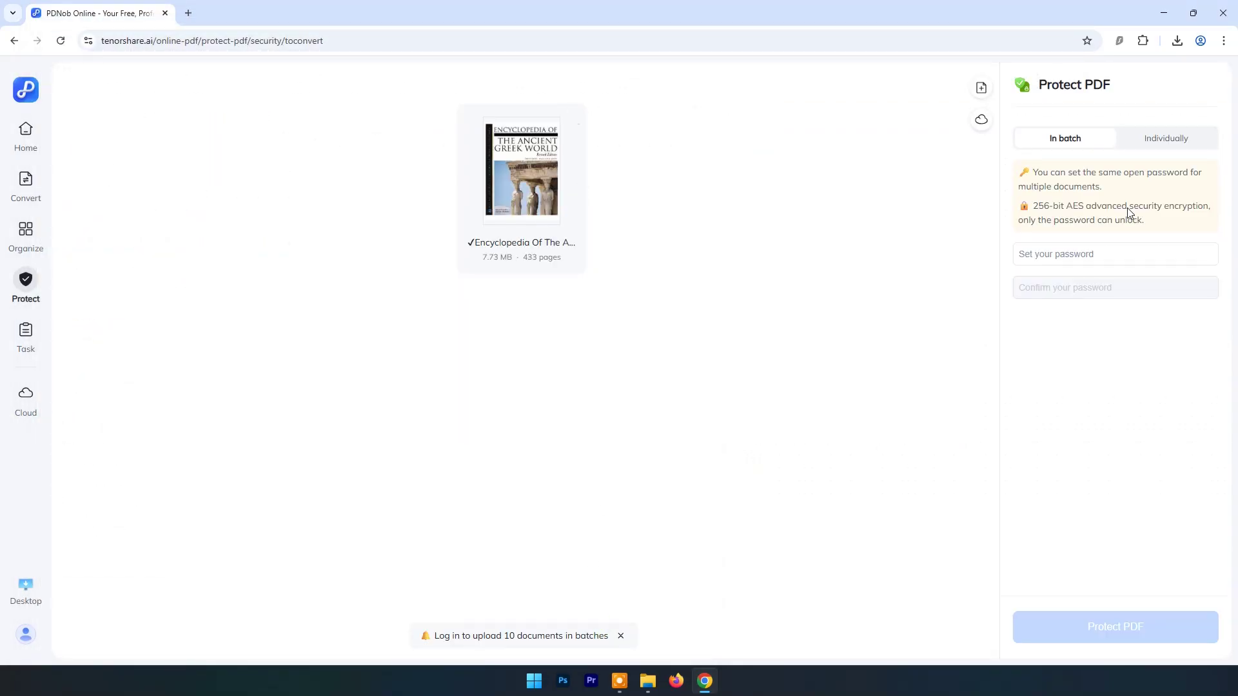
Step: Enter and confirm an open password, keeping one password for all files in batch mode
click(1033, 256)
text(1)
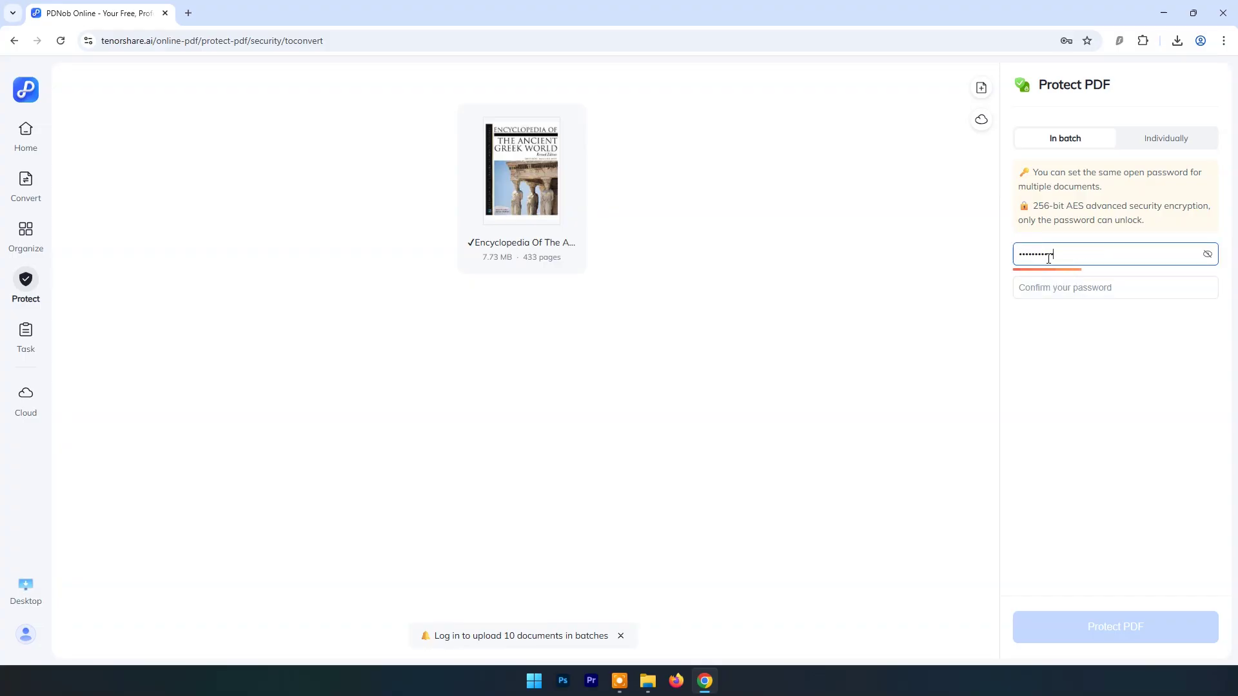
click(1026, 287)
text(123456)
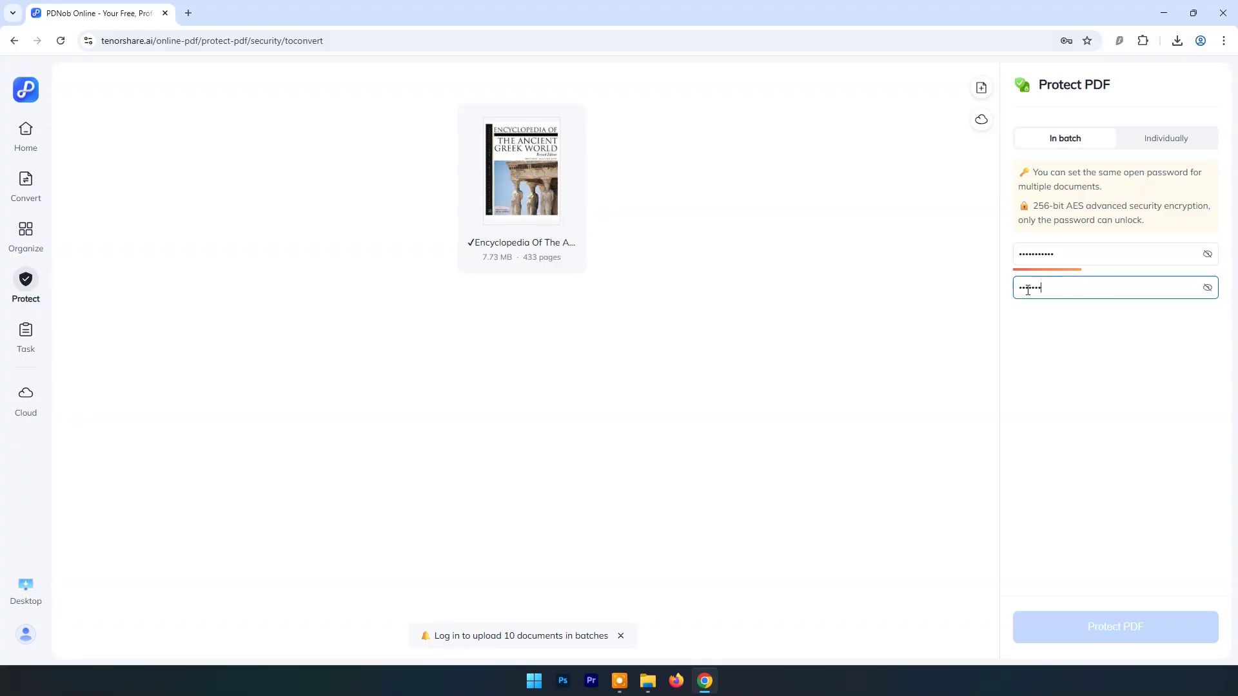
text(1)
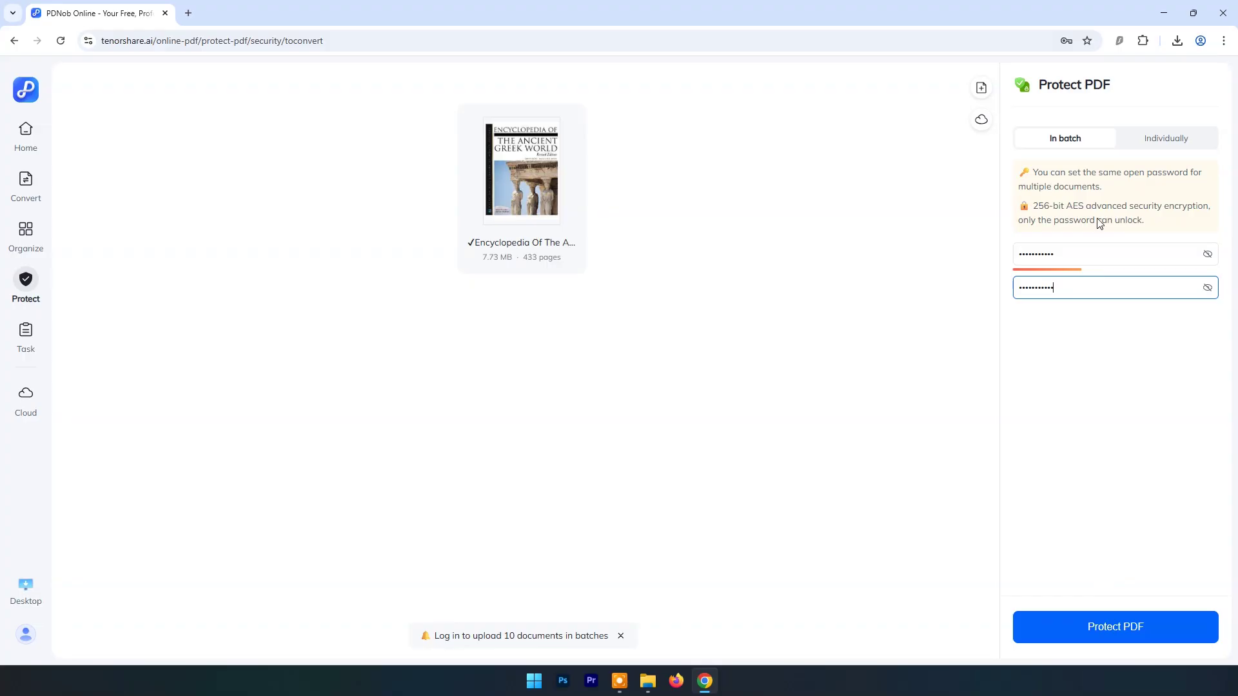
click(1145, 142)
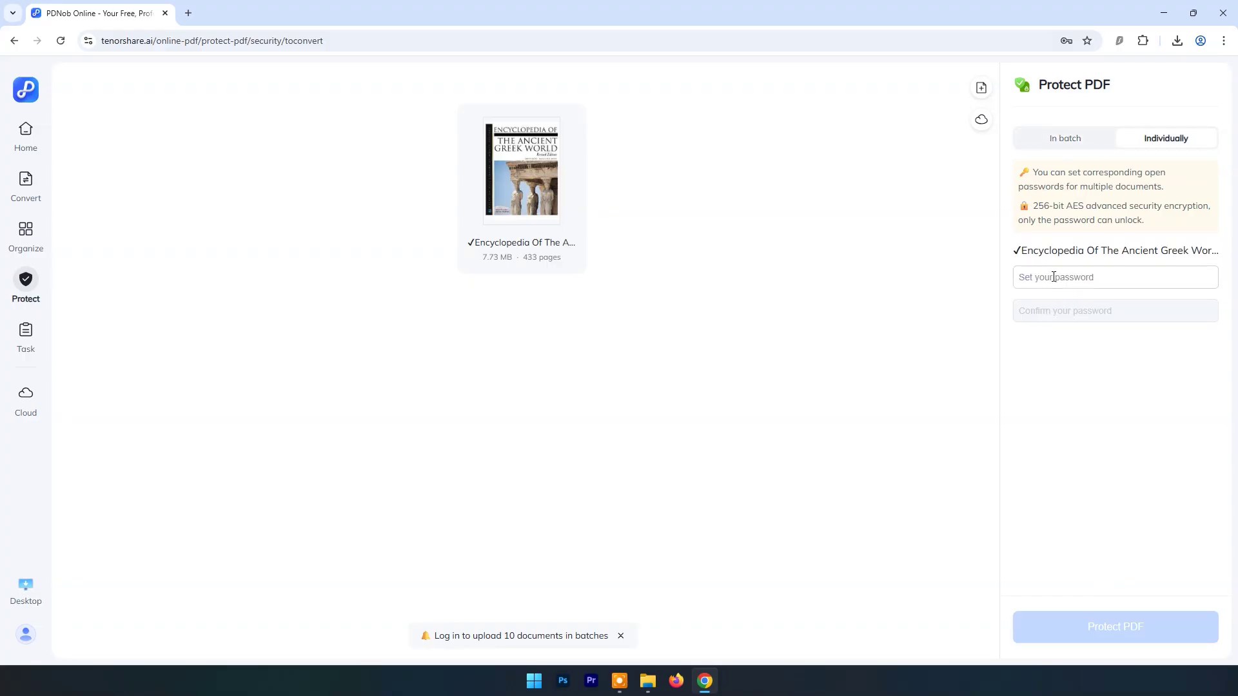
click(1056, 139)
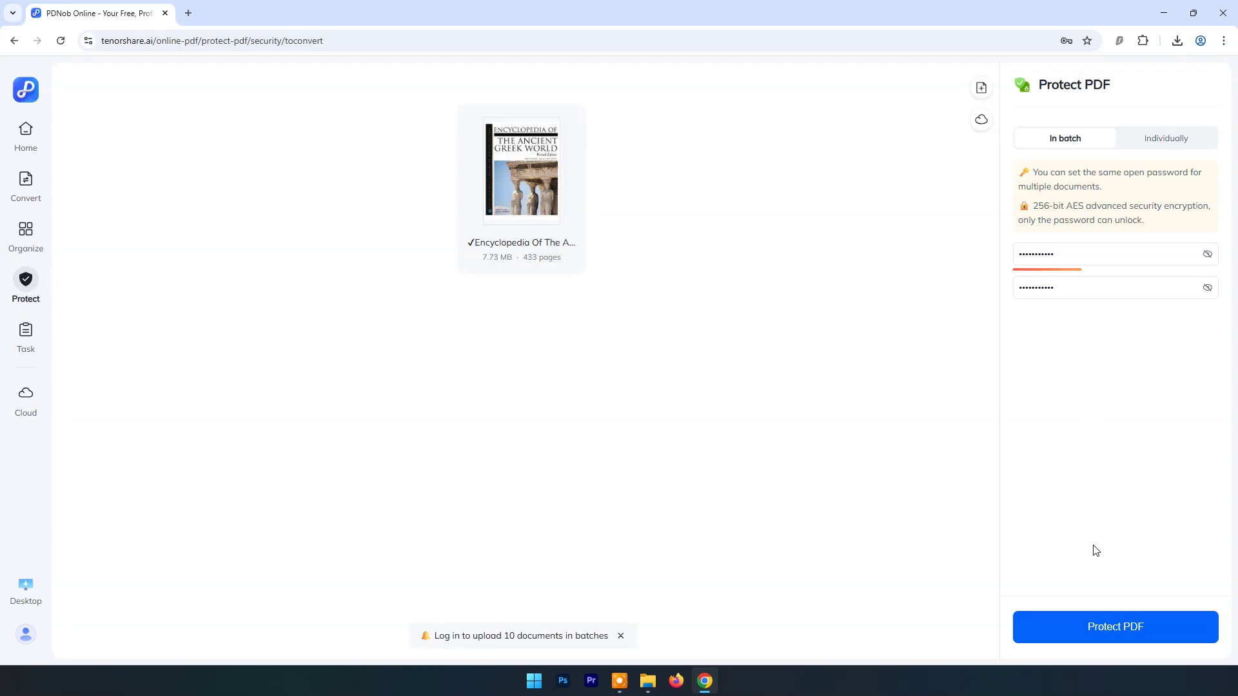
Step: Encrypt the encyclopedia and download the 9.08 MB compressed-protected PDF, opening it once in Chrome
click(1104, 627)
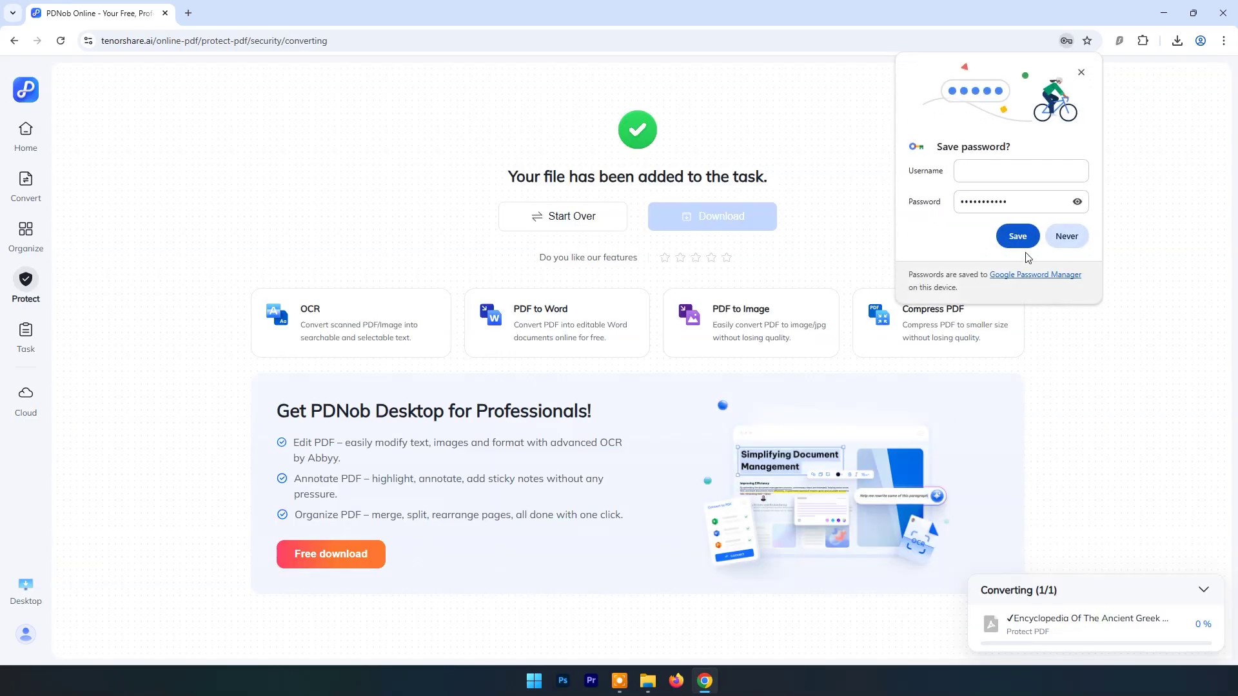
click(1067, 236)
mouse_move(1131, 629)
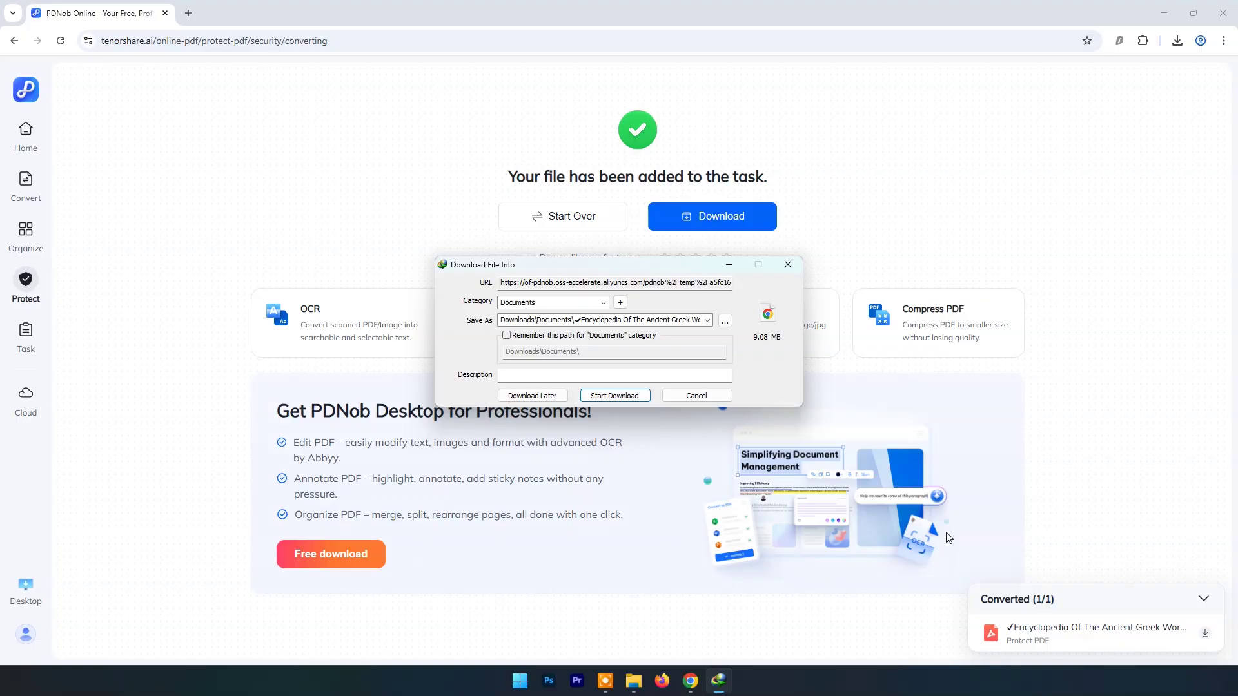
click(614, 395)
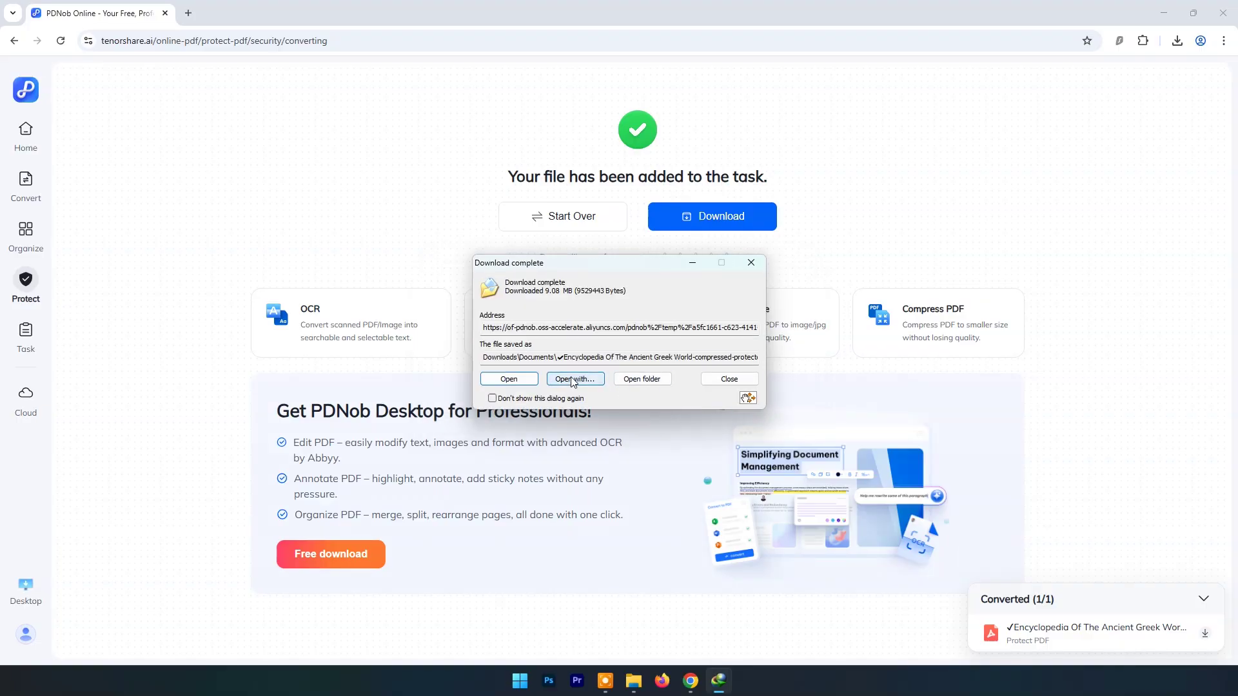
click(574, 380)
click(683, 527)
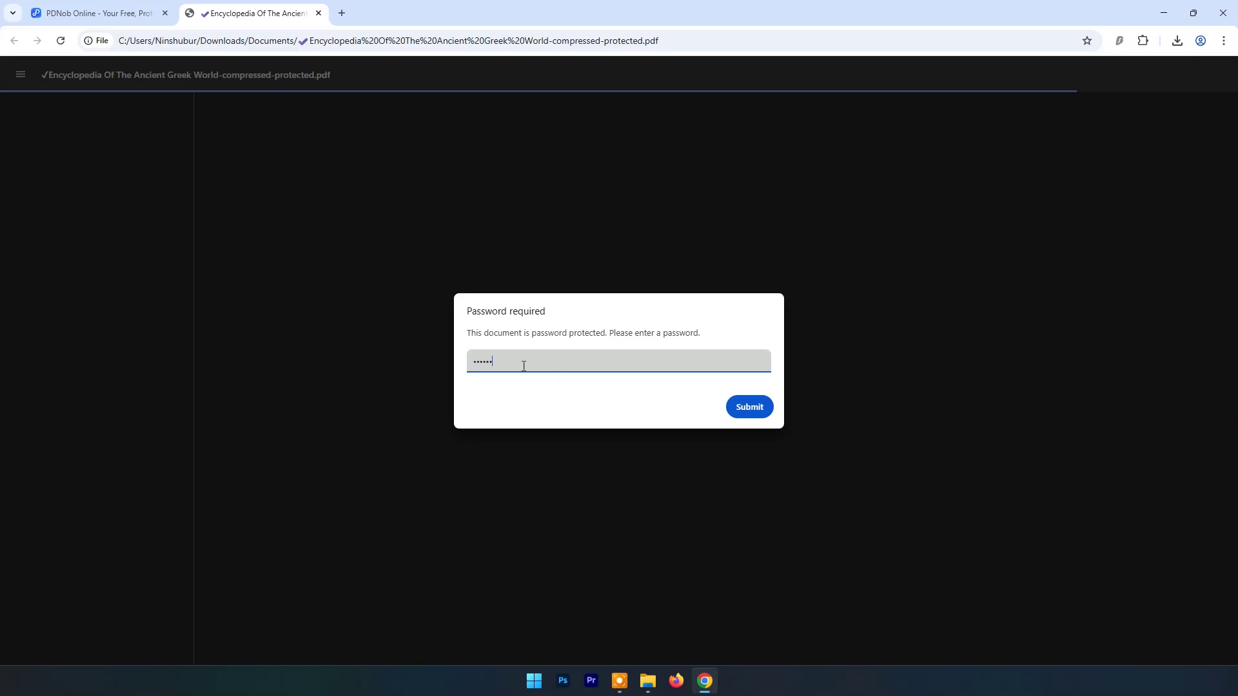
Step: Unlock the 433-page protected encyclopedia, scroll through it, then close it and return to PDNob Home
key(Return)
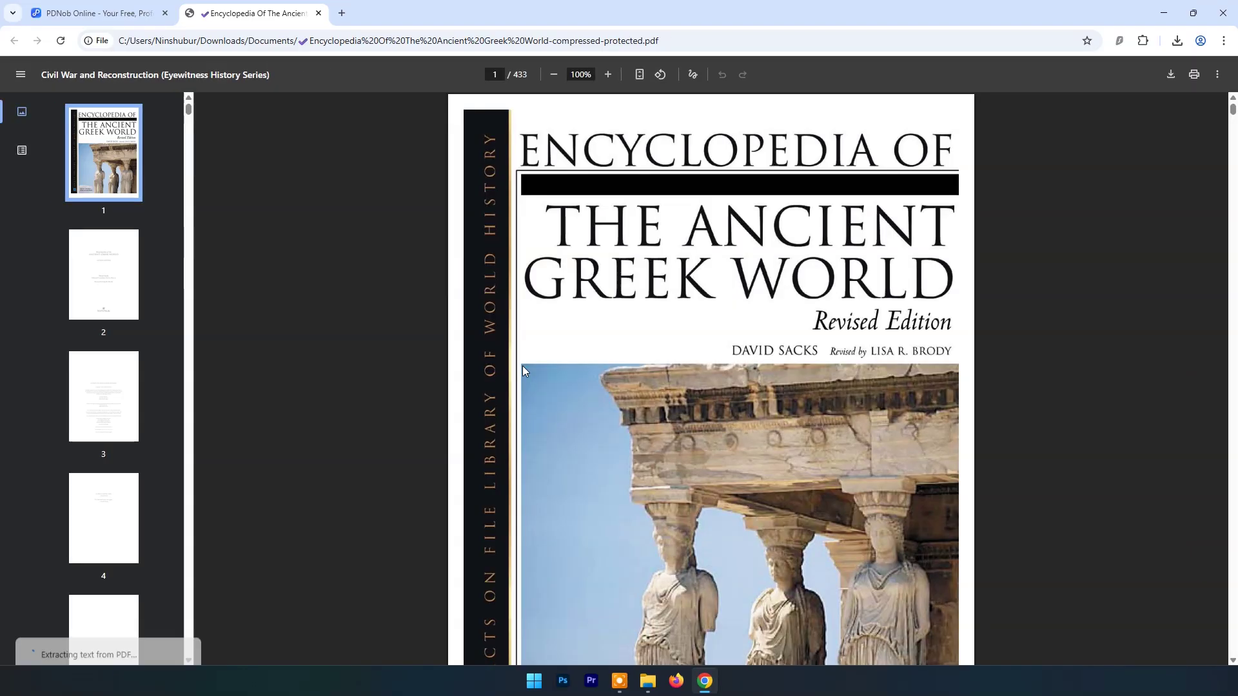
scroll(547, 382, down, 20)
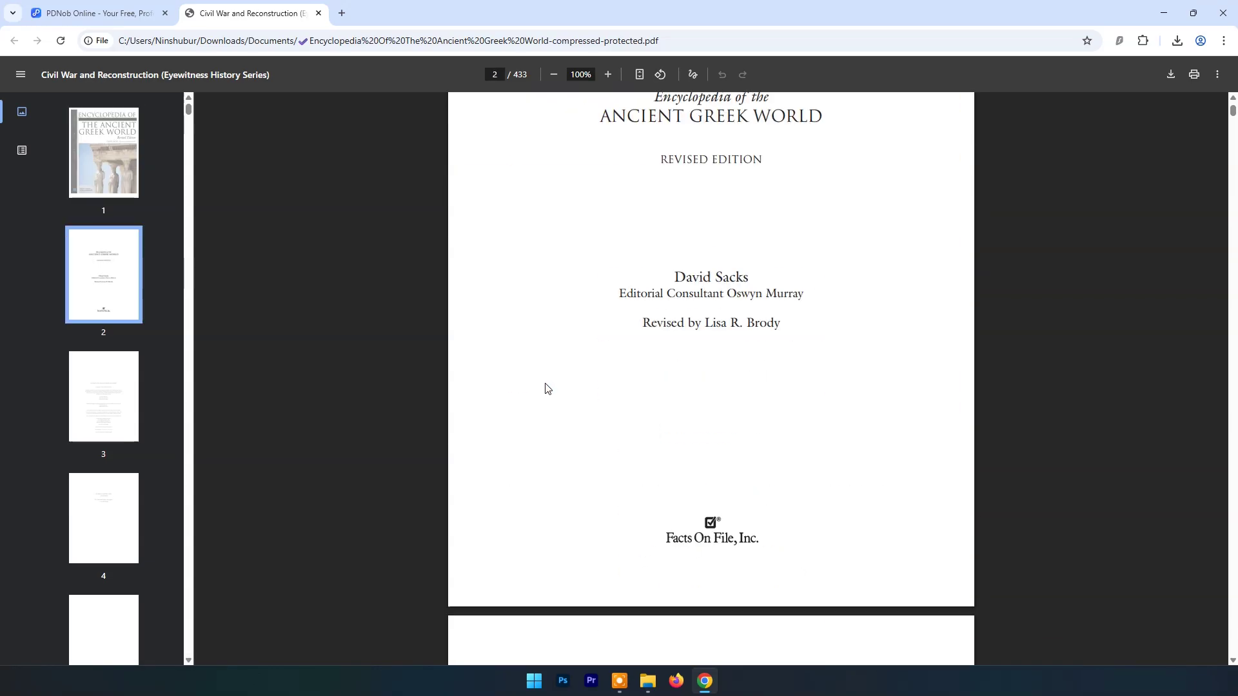
scroll(545, 380, up, 20)
scroll(543, 381, down, 4)
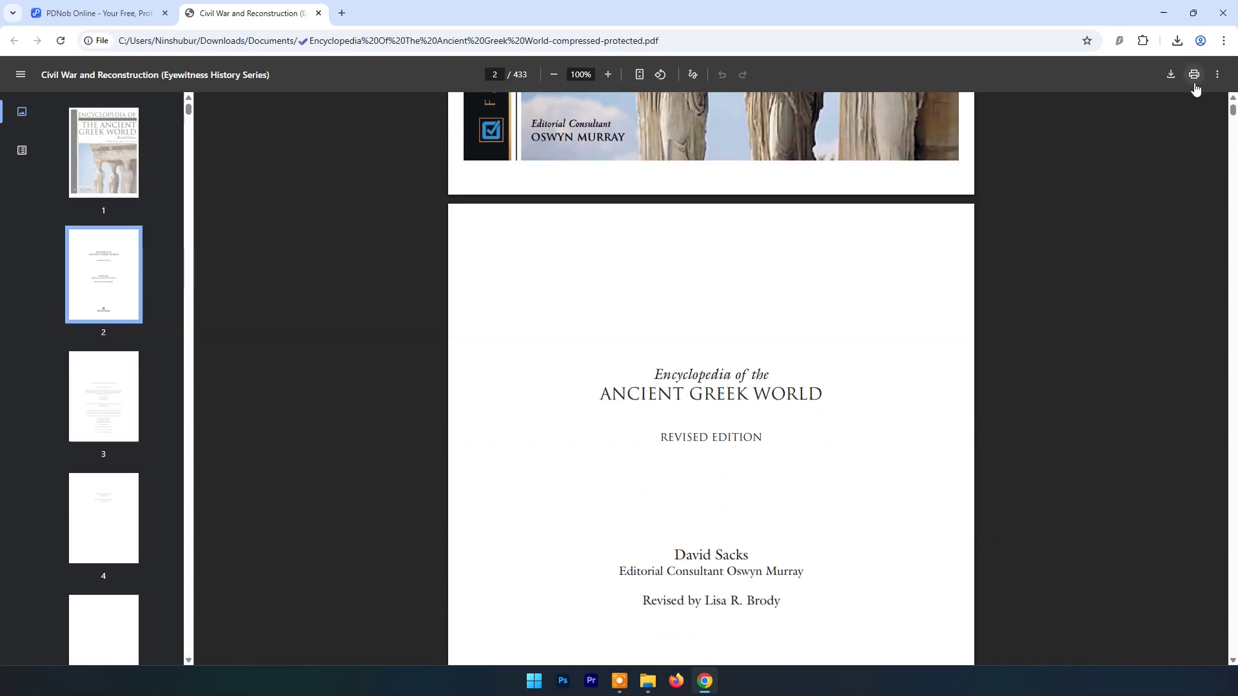
drag(1232, 109, 1233, 635)
drag(1233, 587, 1231, 160)
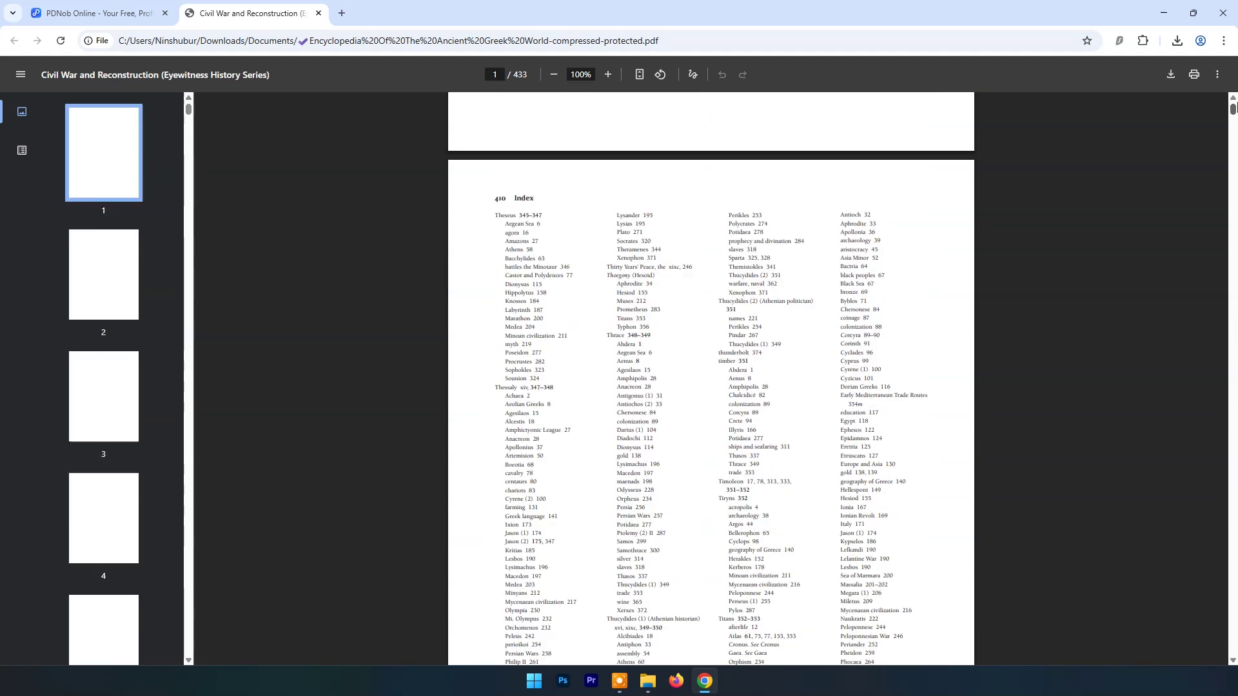
click(318, 13)
click(26, 134)
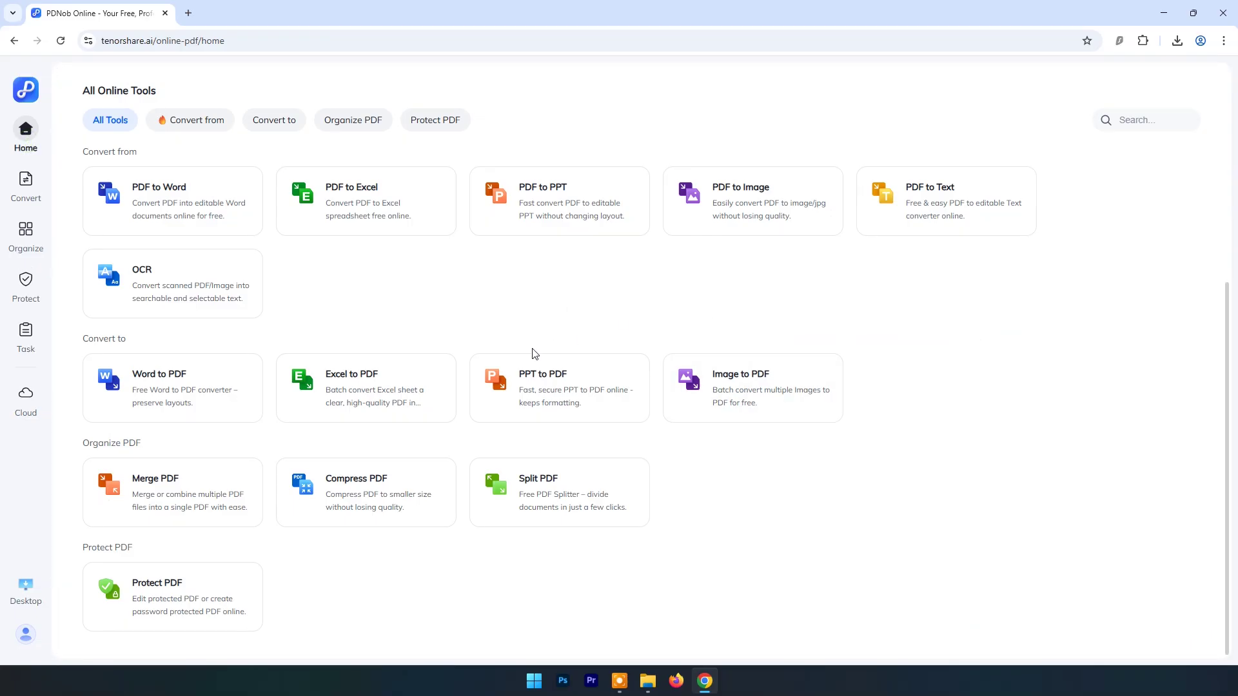
Step: Upload Medical-Insurance-Verification-Form to the Sign PDF tool and continue to recipients
scroll(534, 354, up, 4)
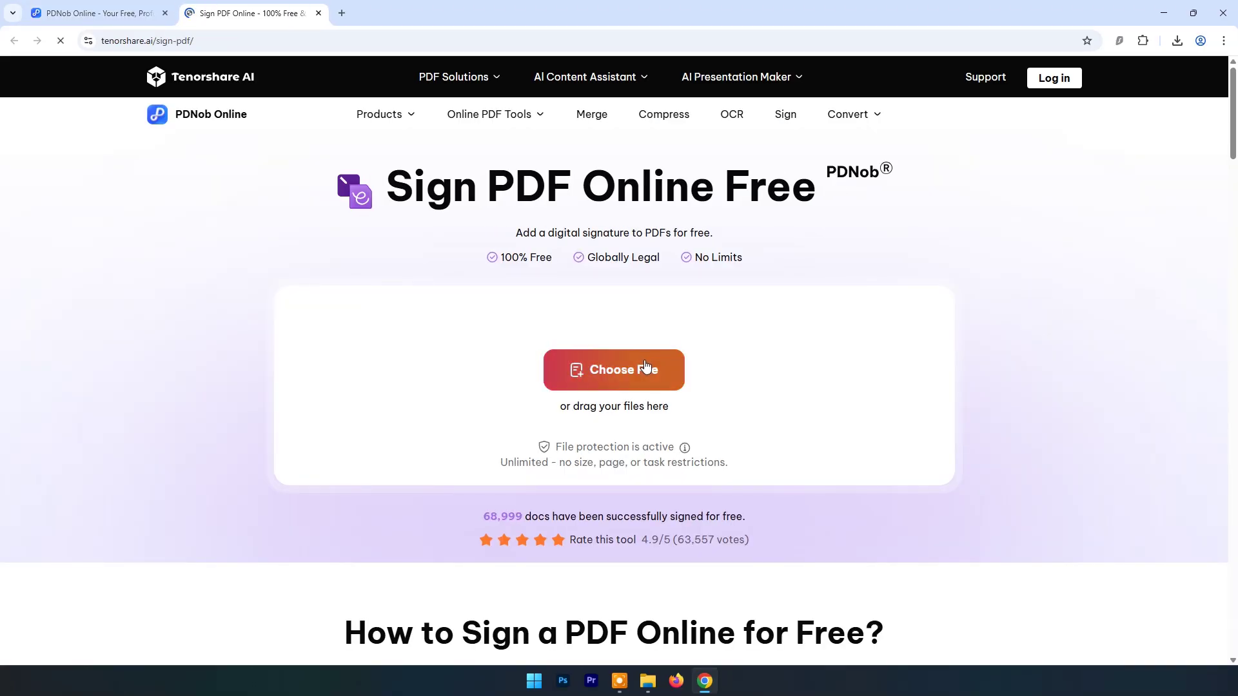
scroll(710, 301, down, 7)
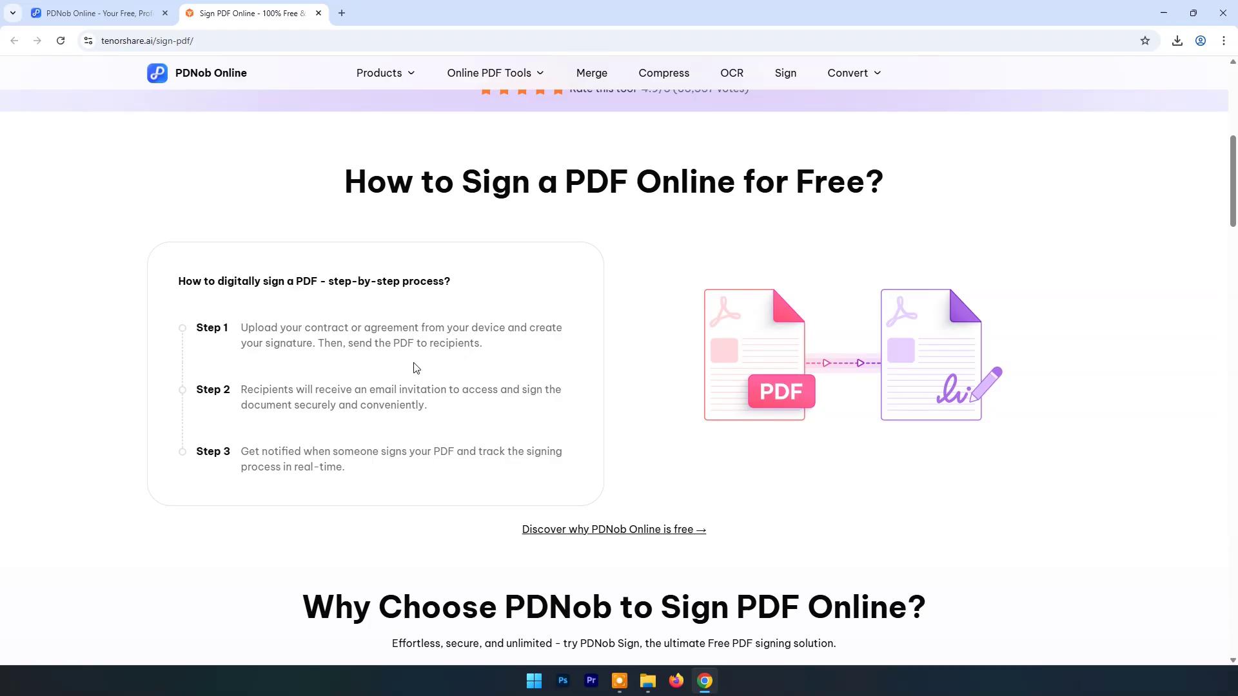
scroll(670, 354, up, 7)
click(618, 366)
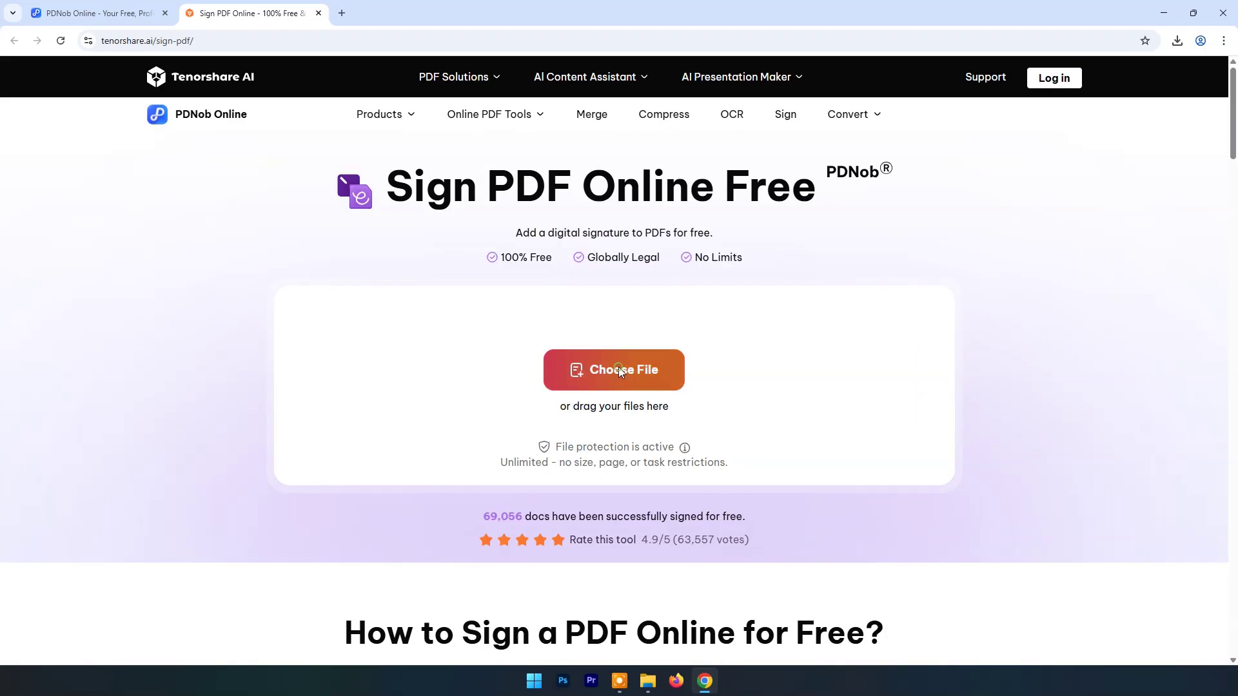
click(243, 238)
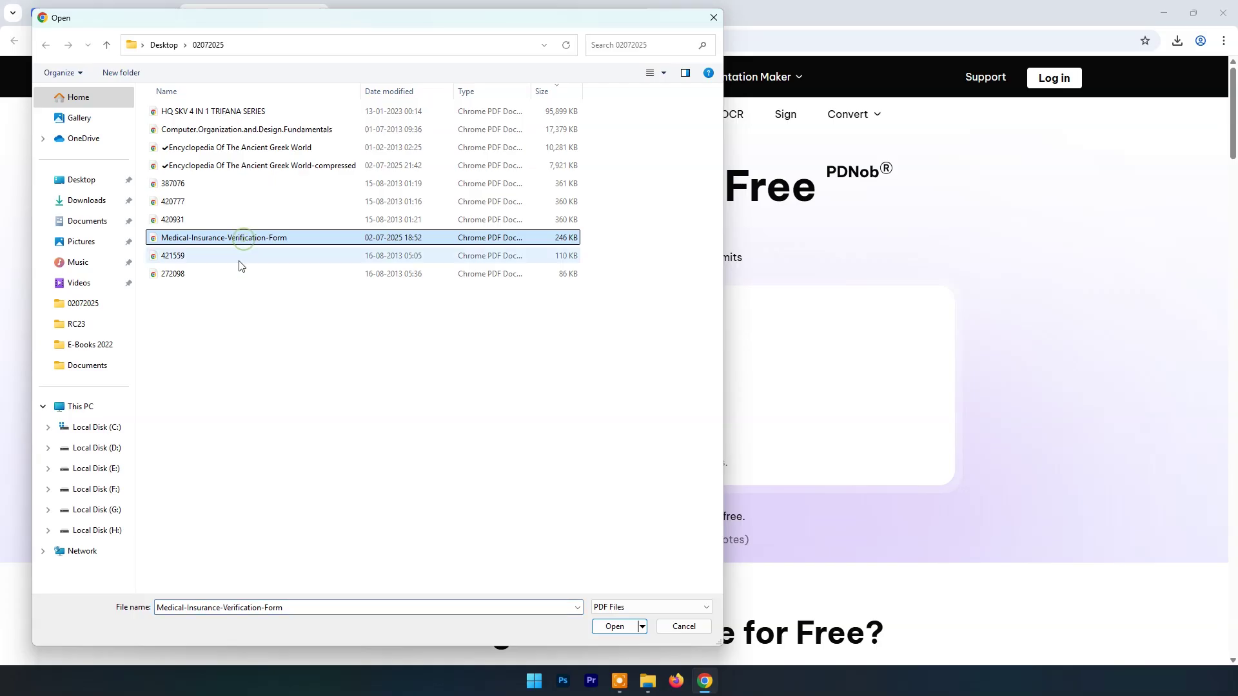
click(609, 628)
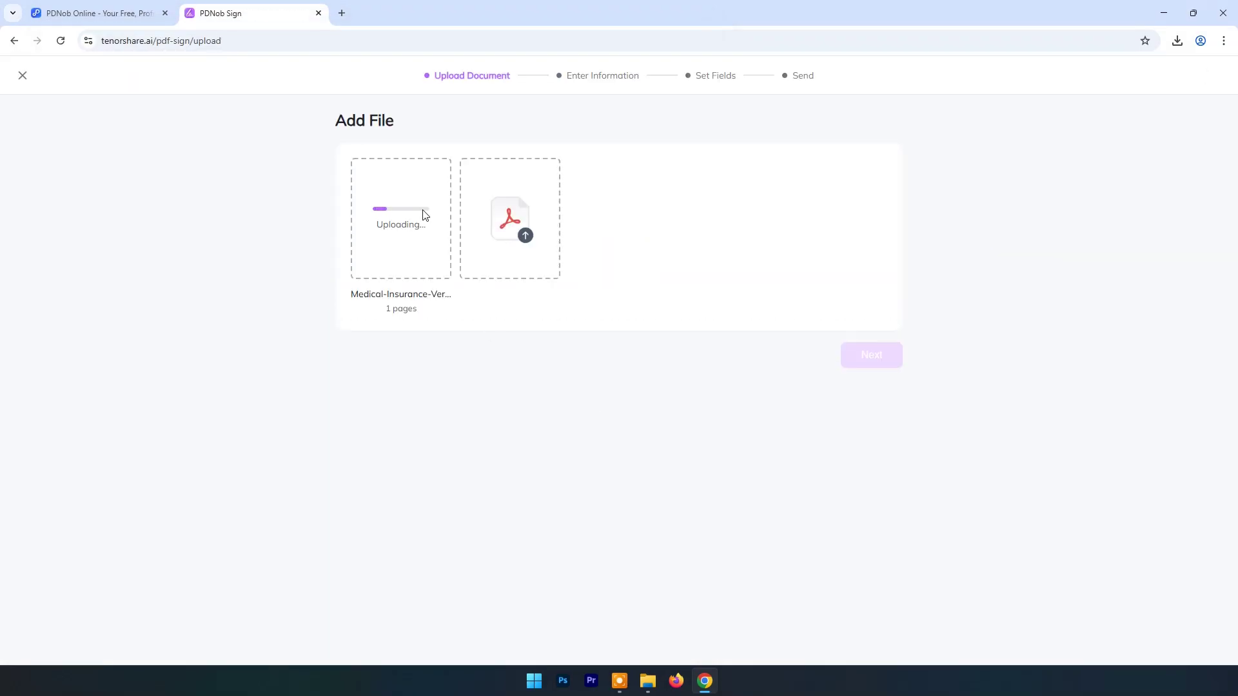
click(876, 359)
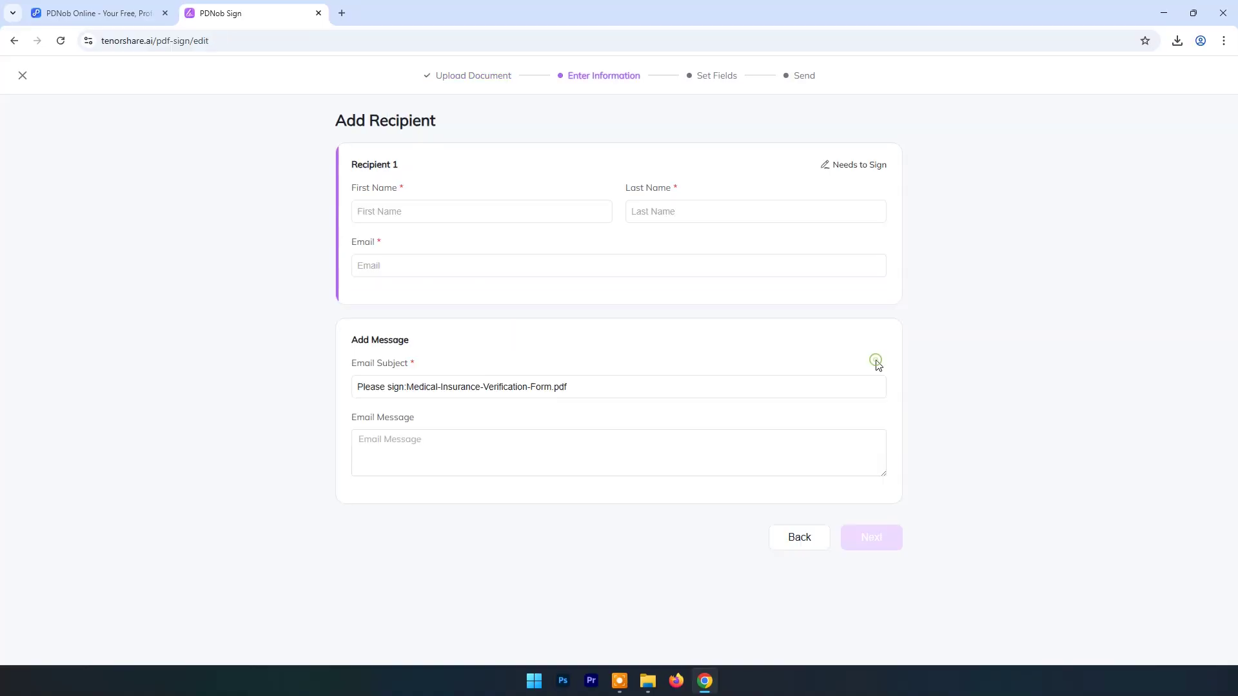
Step: Enter the signer's first name, last name and e-mail address, then continue
click(418, 210)
text(vijay)
click(671, 214)
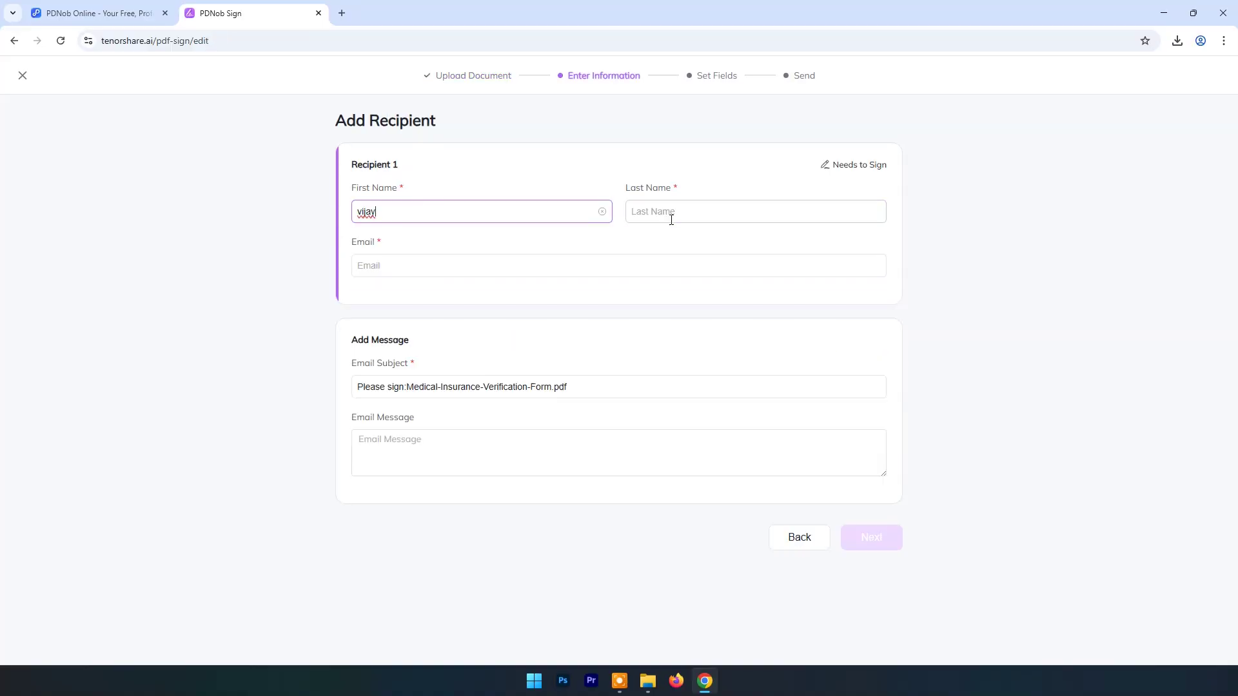
text(kumar)
click(472, 263)
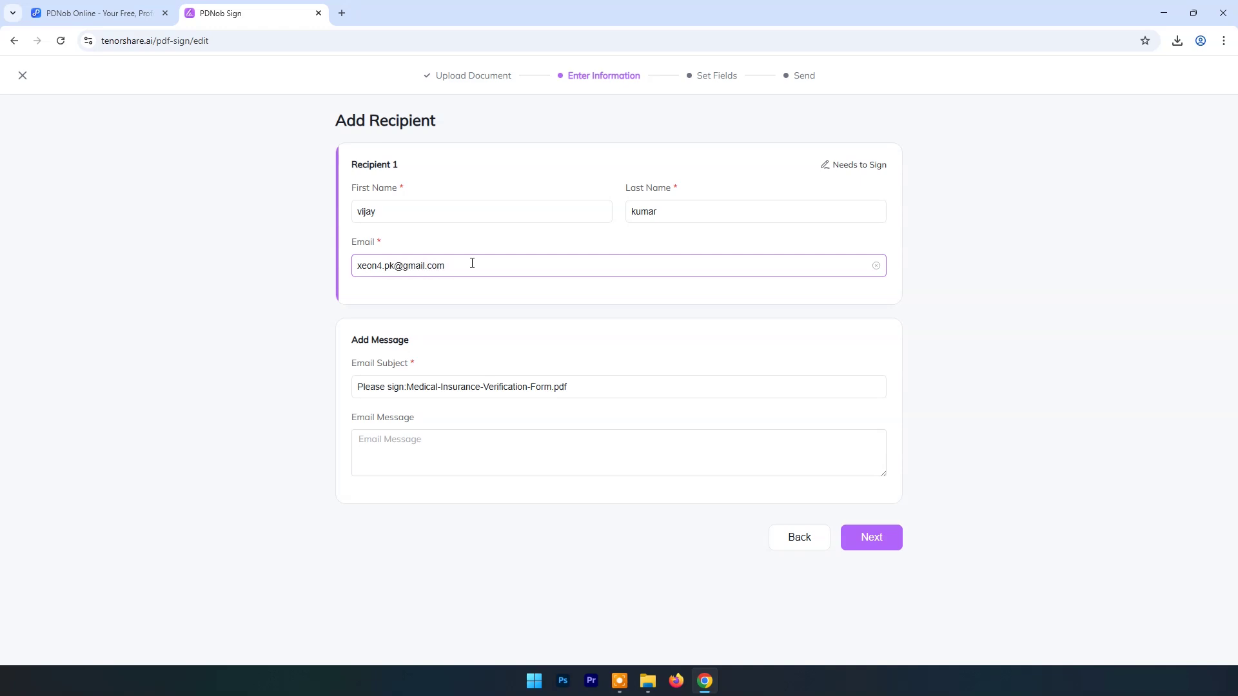
click(383, 432)
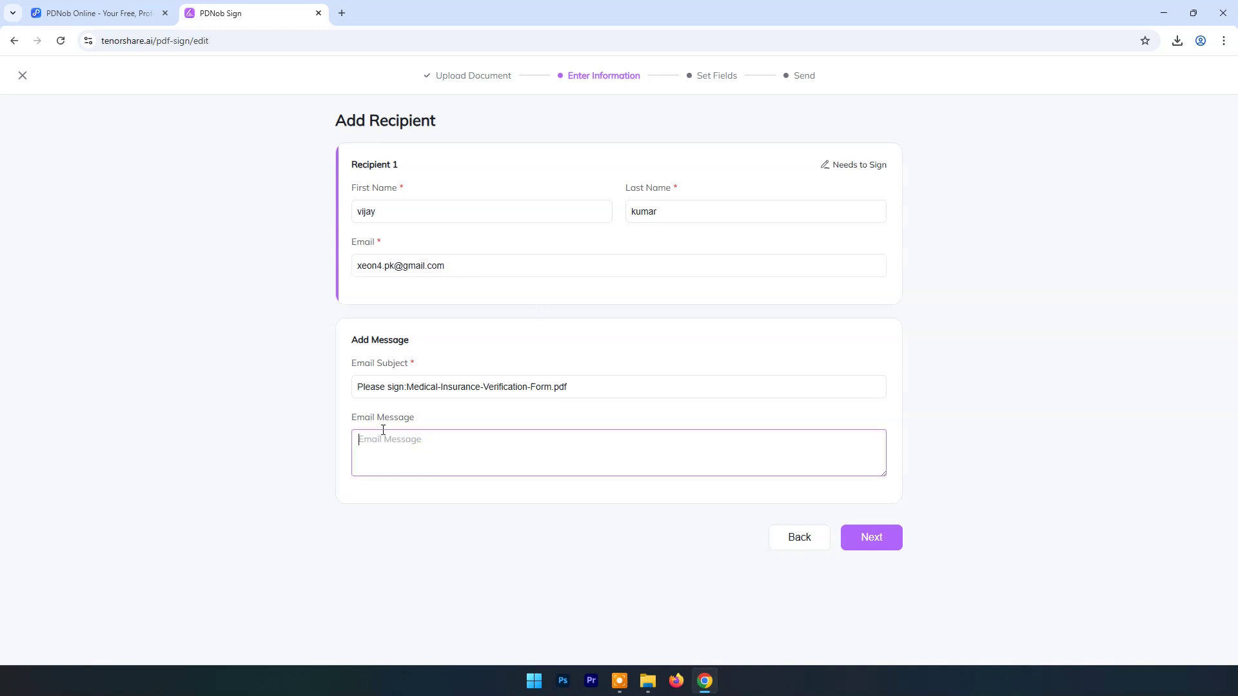
click(866, 536)
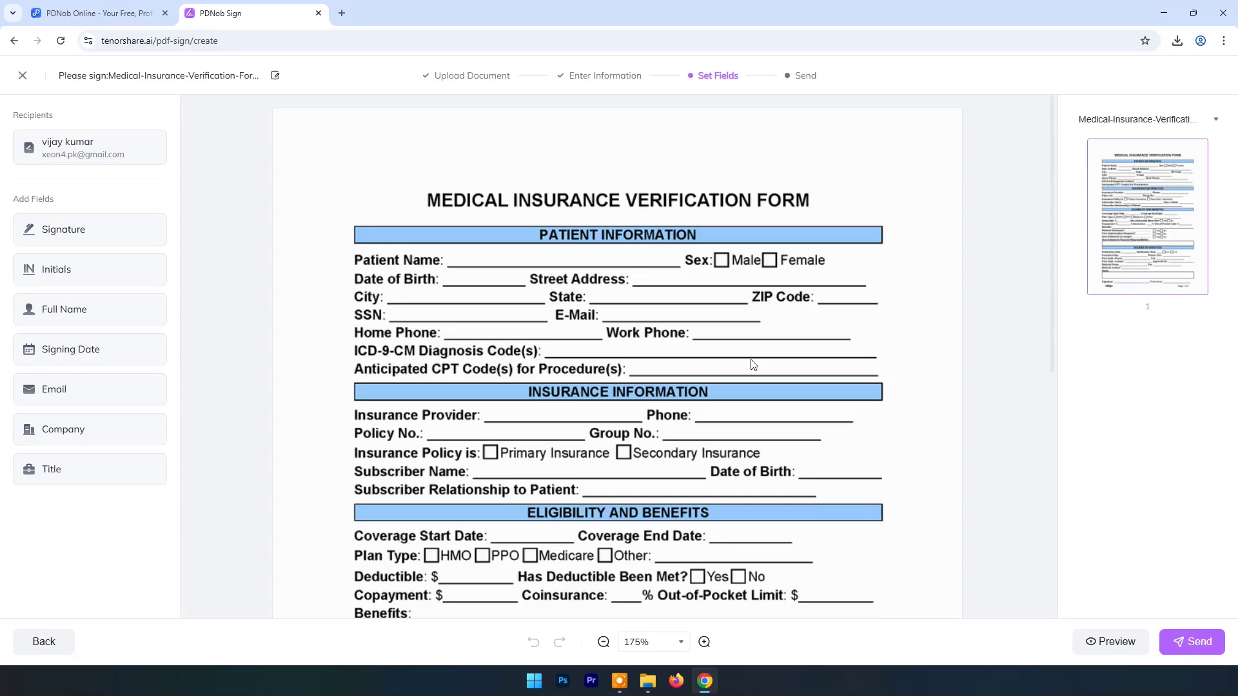
Step: Place a Signature field on the form's bottom Signature line and send the request
scroll(673, 320, down, 7)
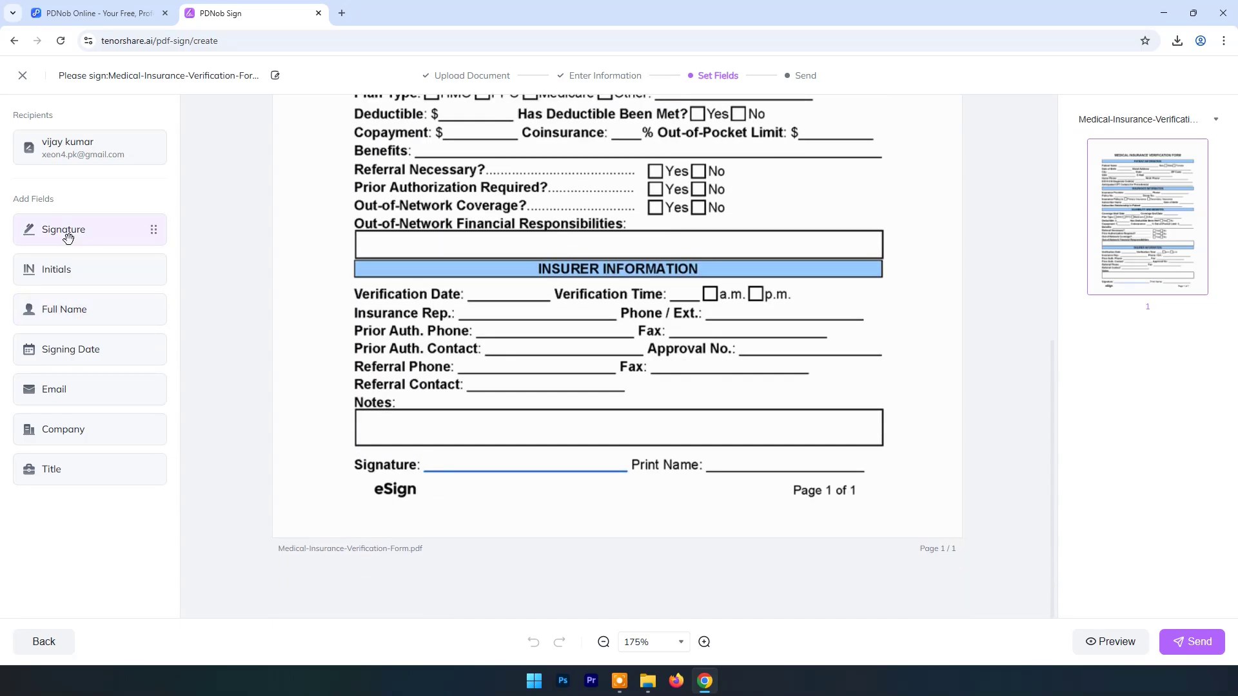
mouse_move(65, 236)
mouse_down()
mouse_move(362, 439)
mouse_move(503, 506)
mouse_move(504, 468)
mouse_move(500, 500)
mouse_up()
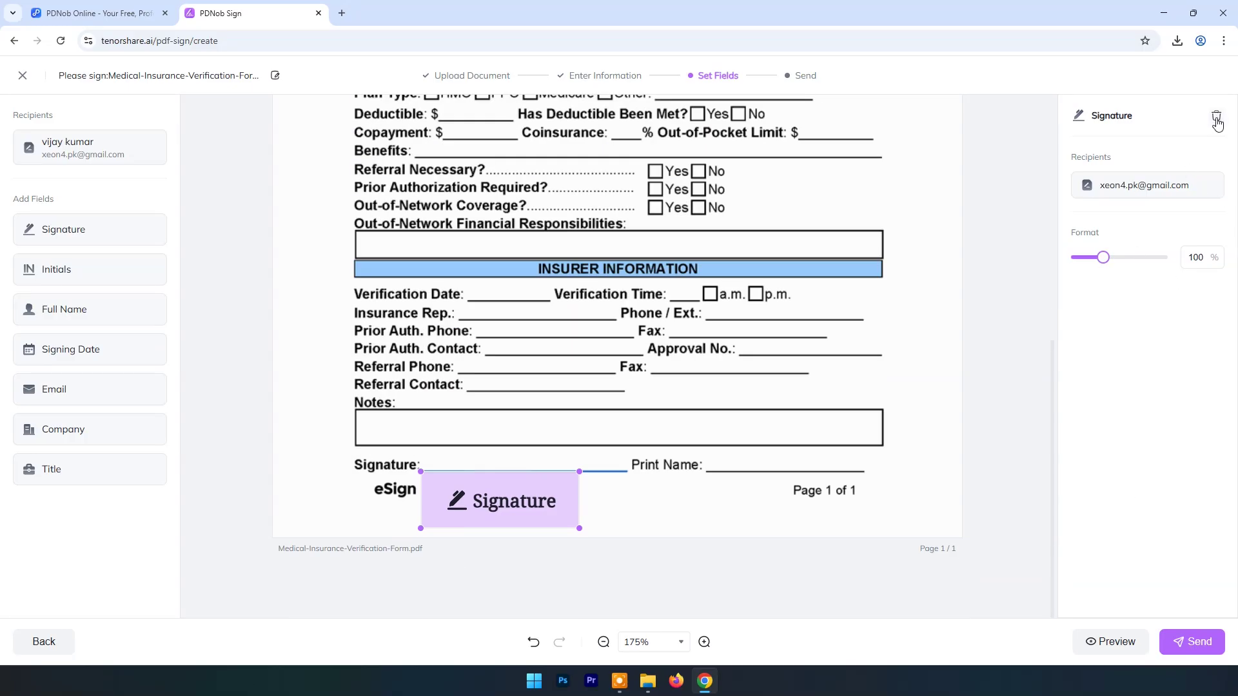
click(1197, 642)
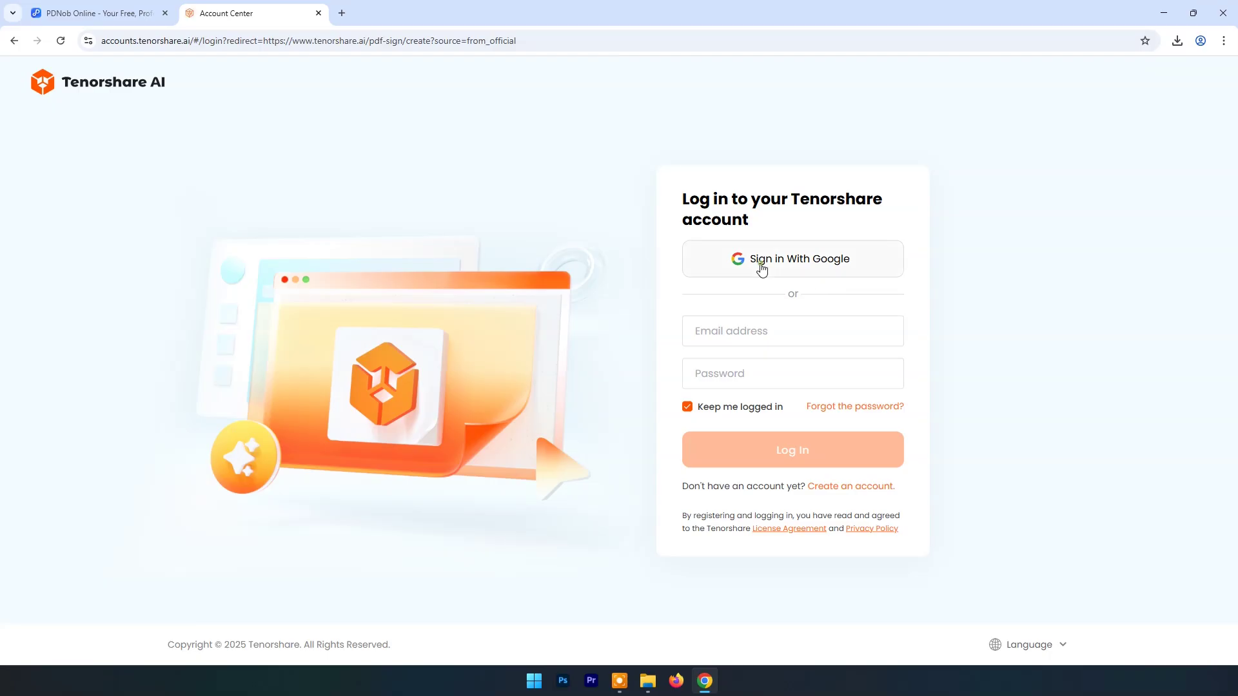
Step: Sign in to Tenorshare through Google with the account e-mail and password
click(761, 270)
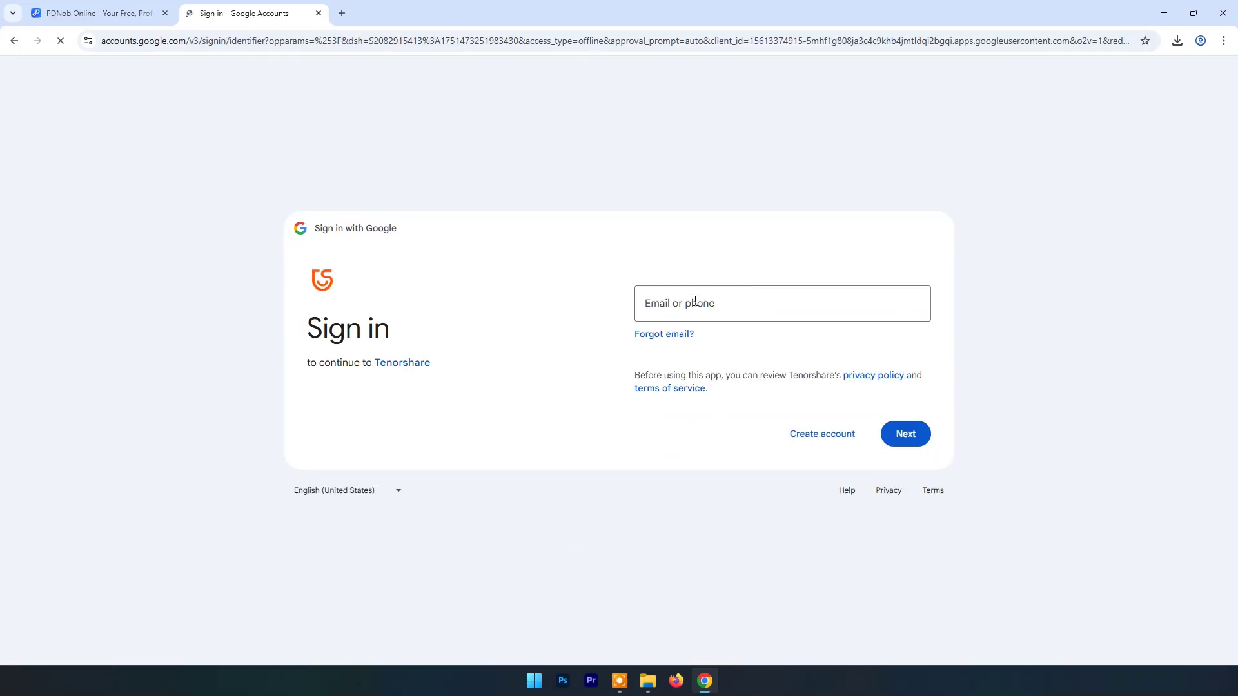
click(678, 312)
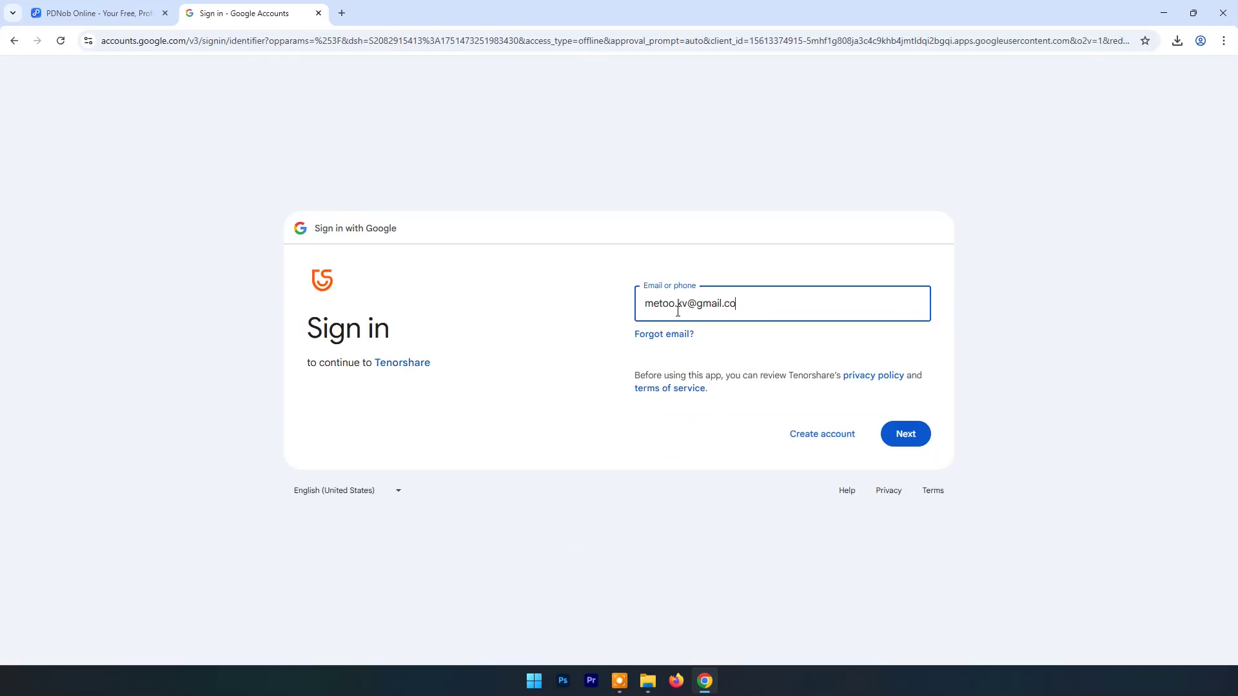
click(909, 432)
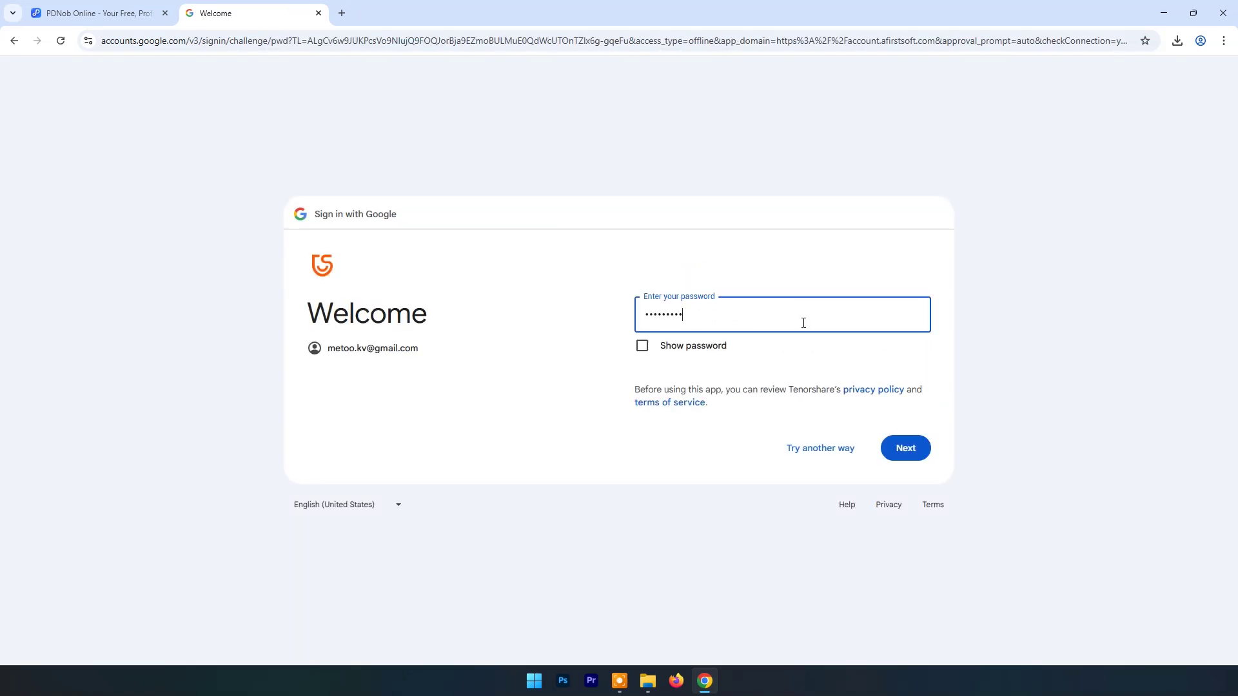
text(••••••••••••••)
key(Return)
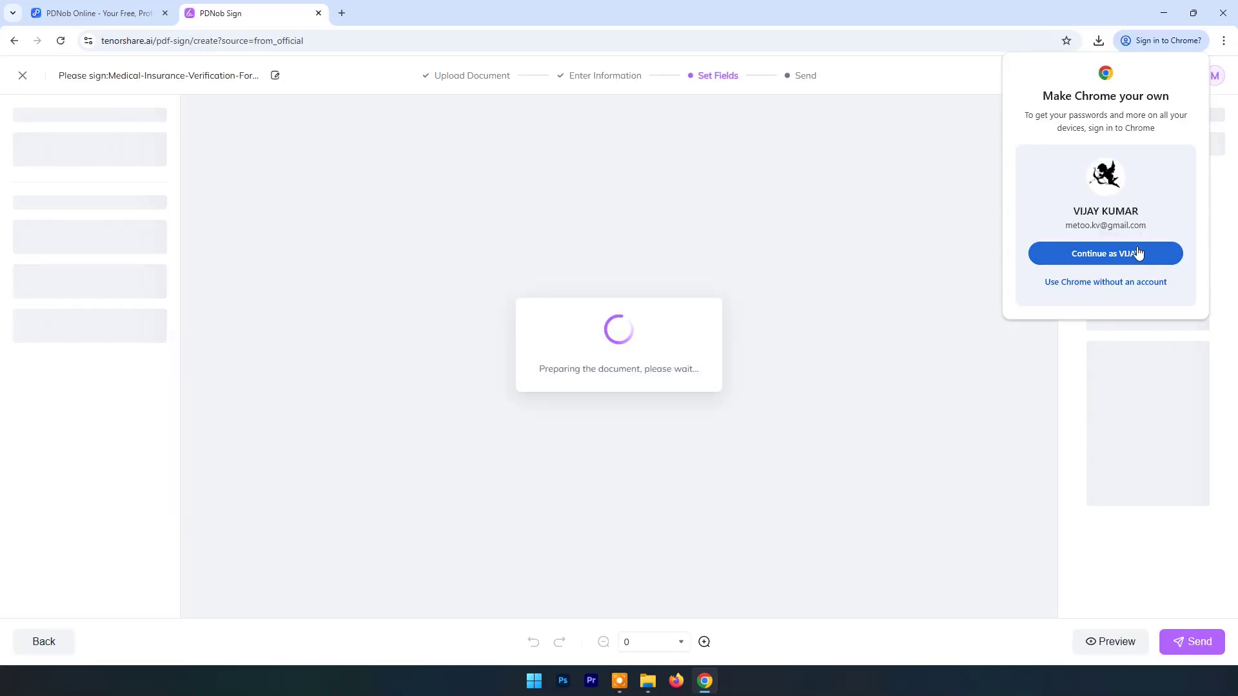
Step: Send the insurance form's signature request to the signer and go back to Home
click(1116, 284)
scroll(806, 276, down, 7)
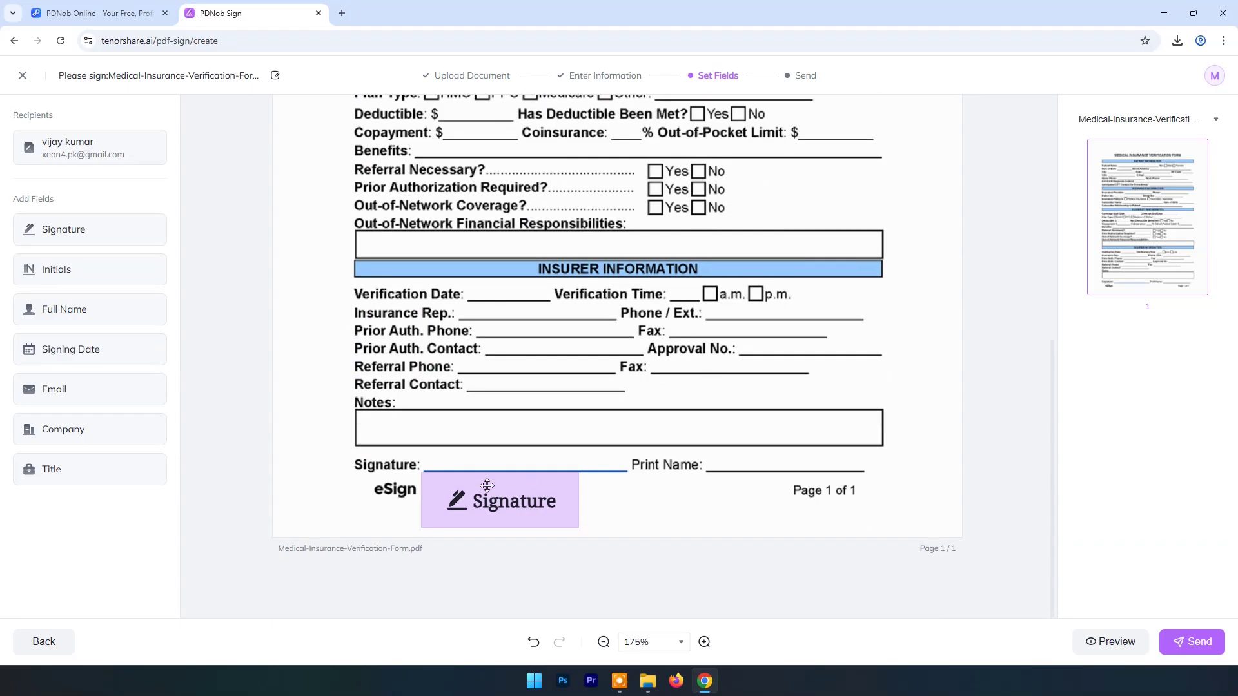
click(1192, 642)
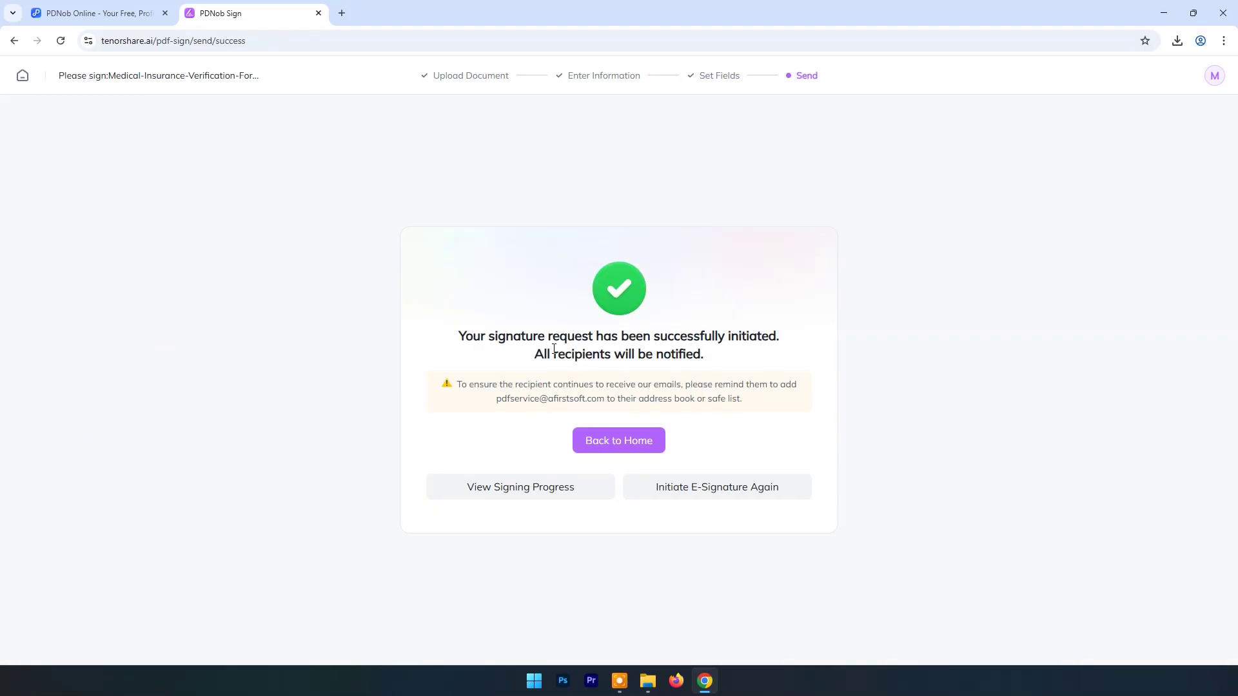
click(619, 441)
Step: Complete the profile with your first and last name and industry Other
click(517, 310)
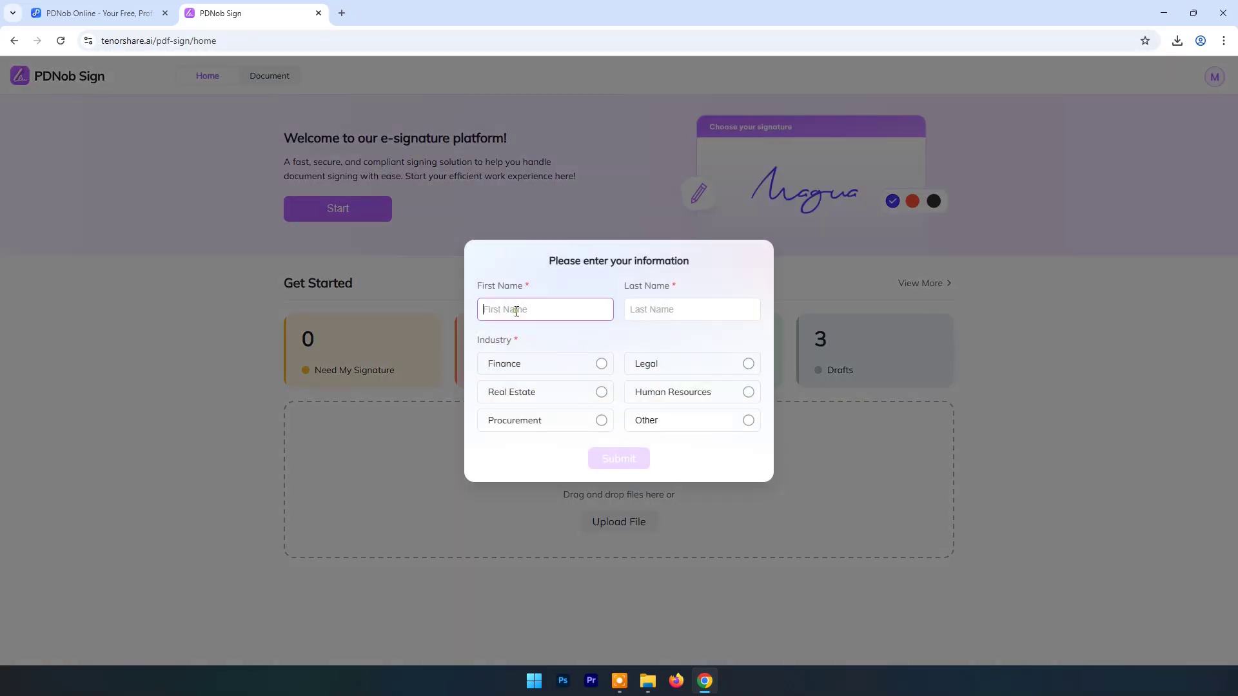
text(vijay)
key(Tab)
text(kumar)
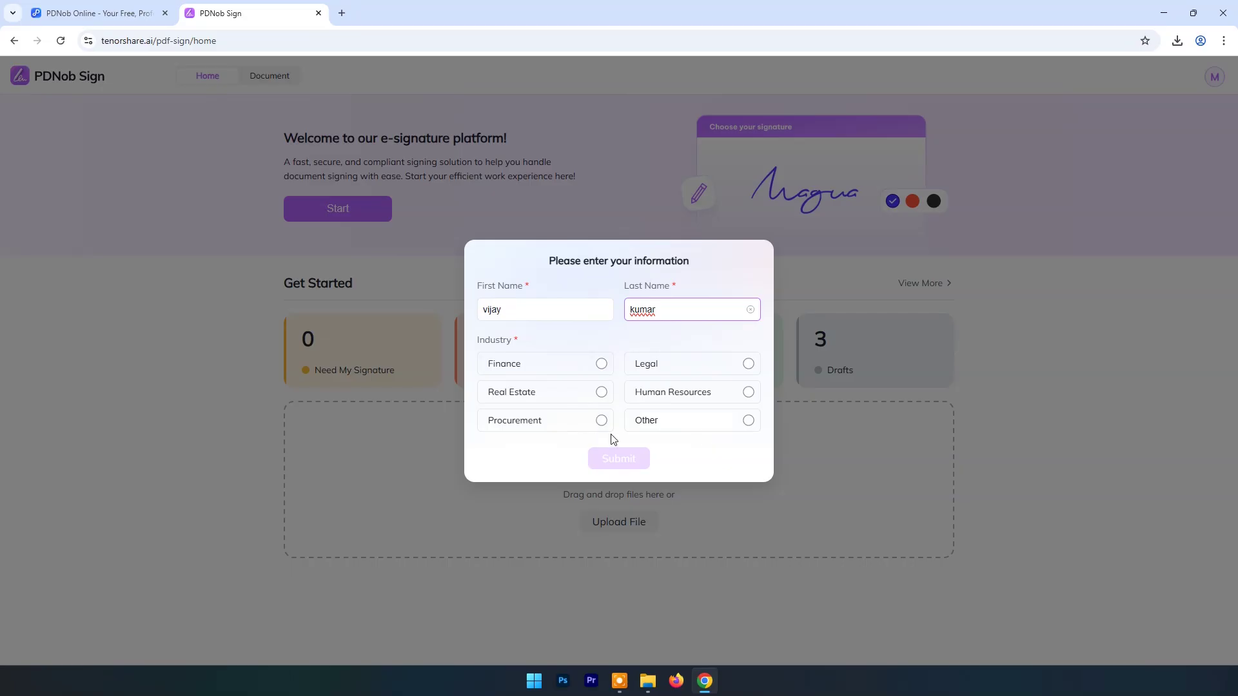
click(748, 421)
key(Return)
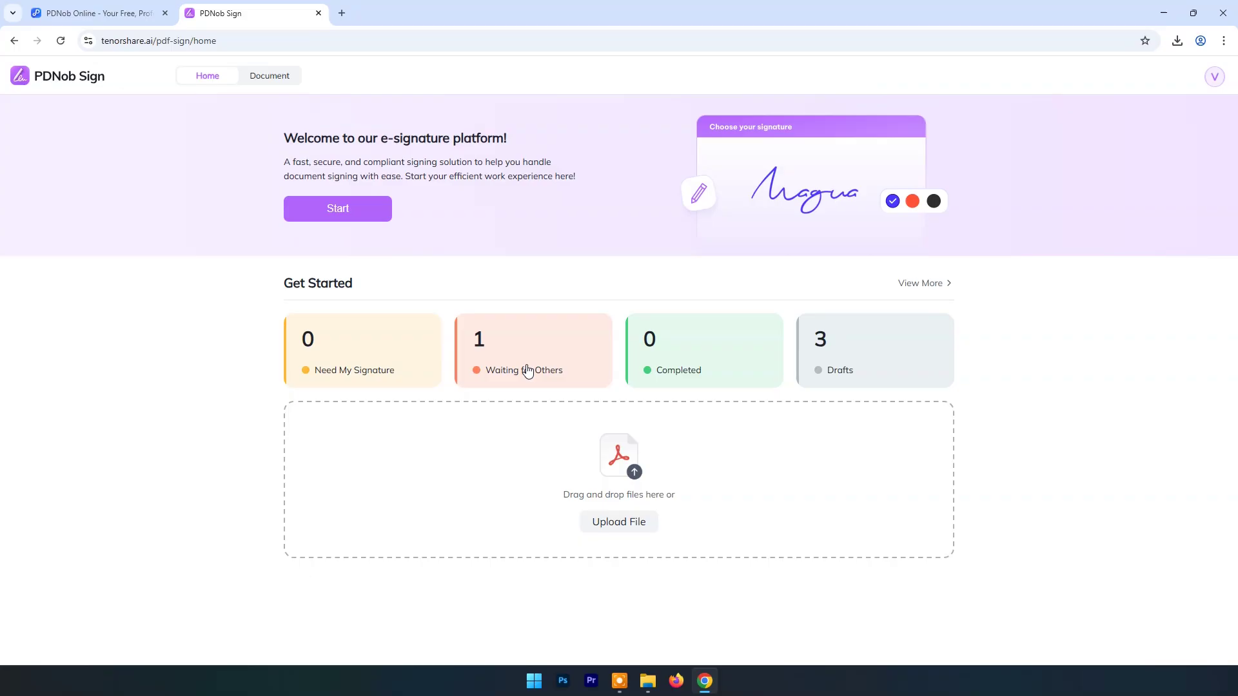
click(675, 680)
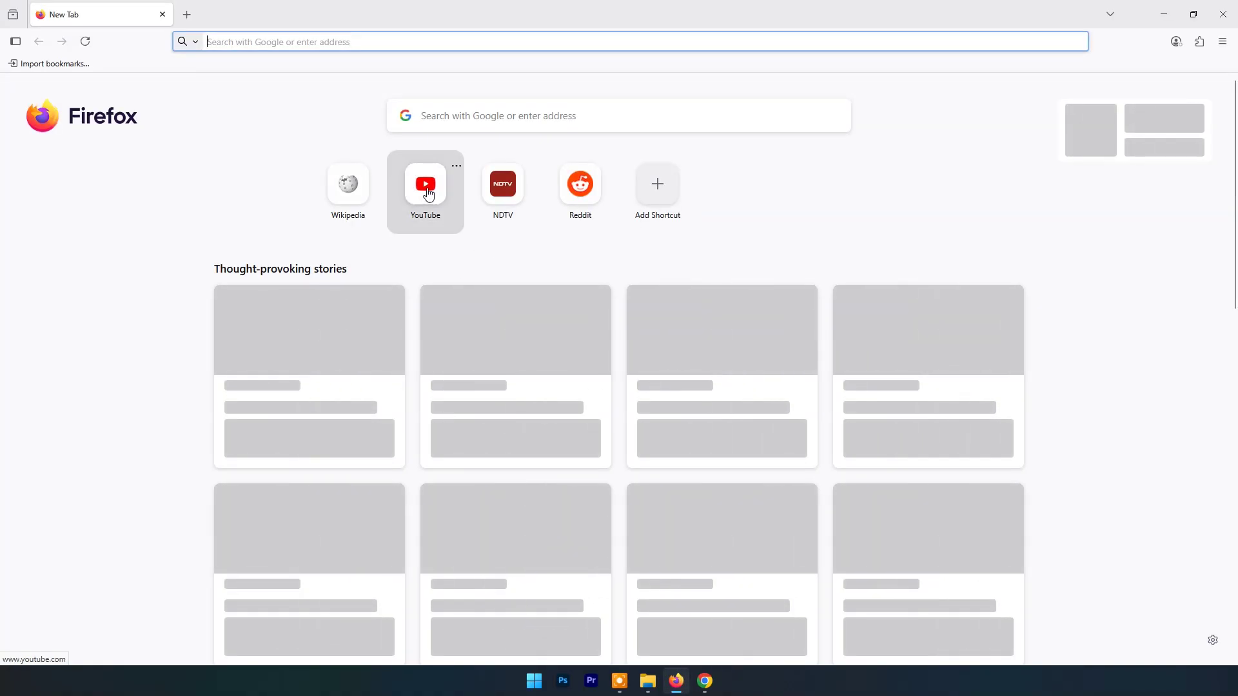
Step: Open Gmail, then the insurance form's signature-request e-mail, and launch View and Sign
click(317, 40)
text(gmail)
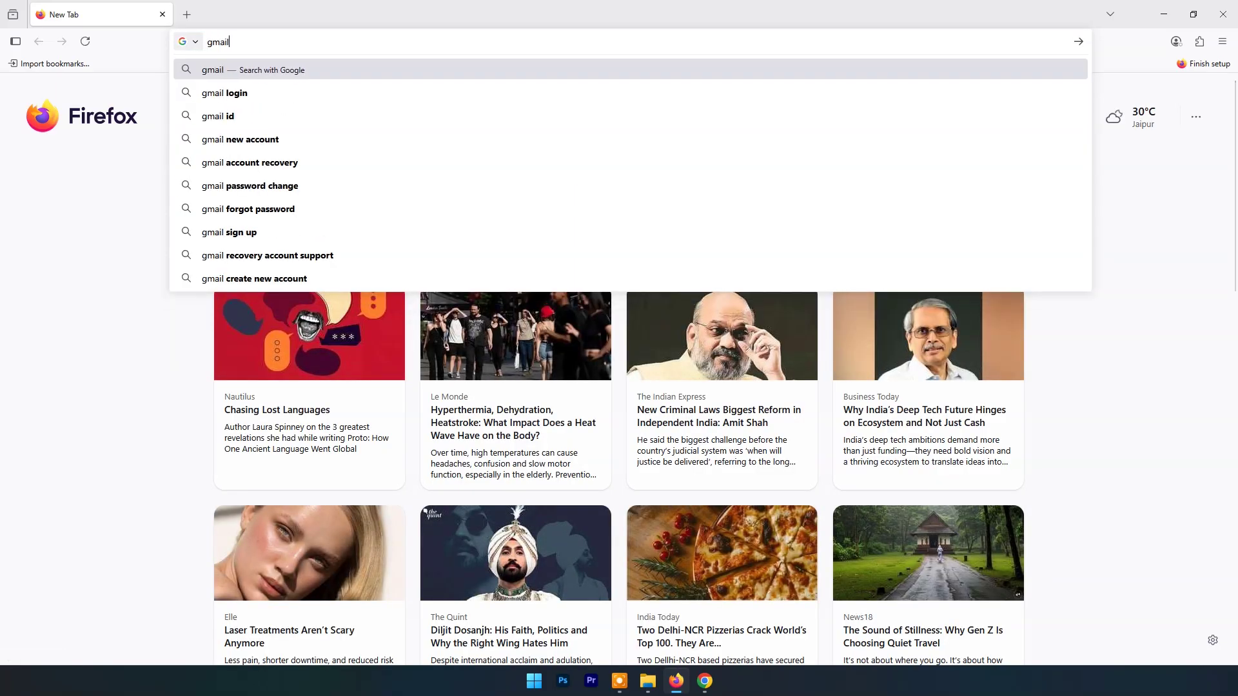
key(Return)
click(192, 219)
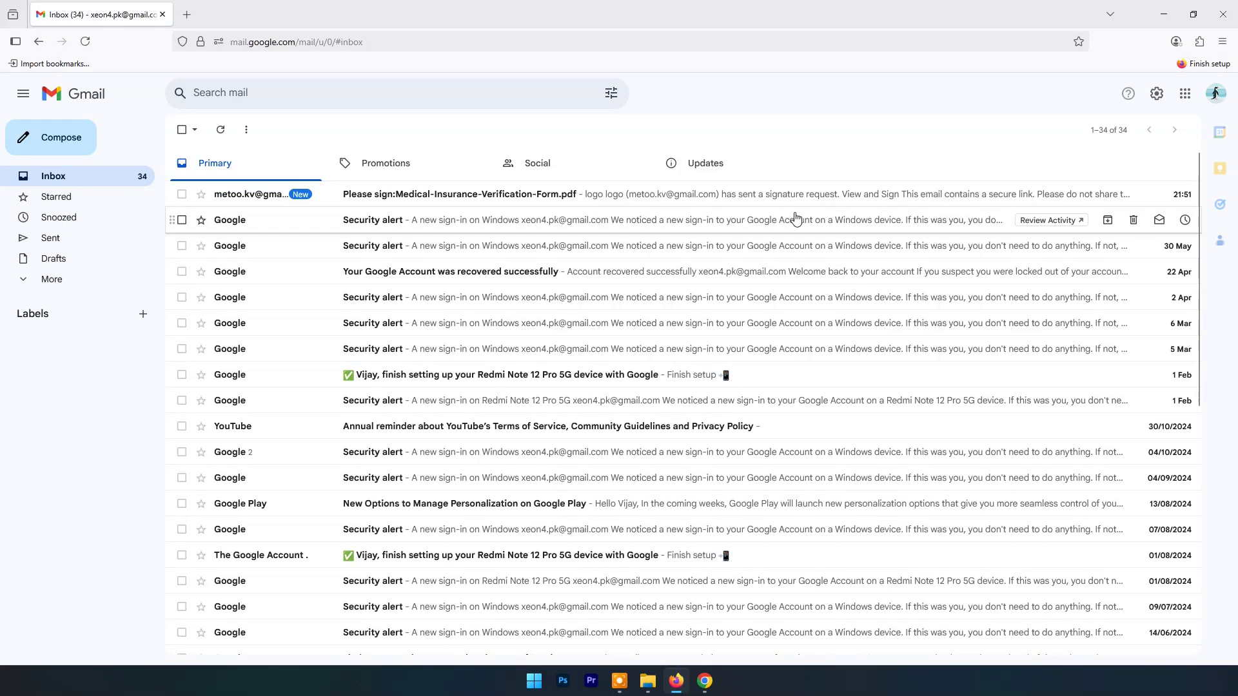
click(393, 202)
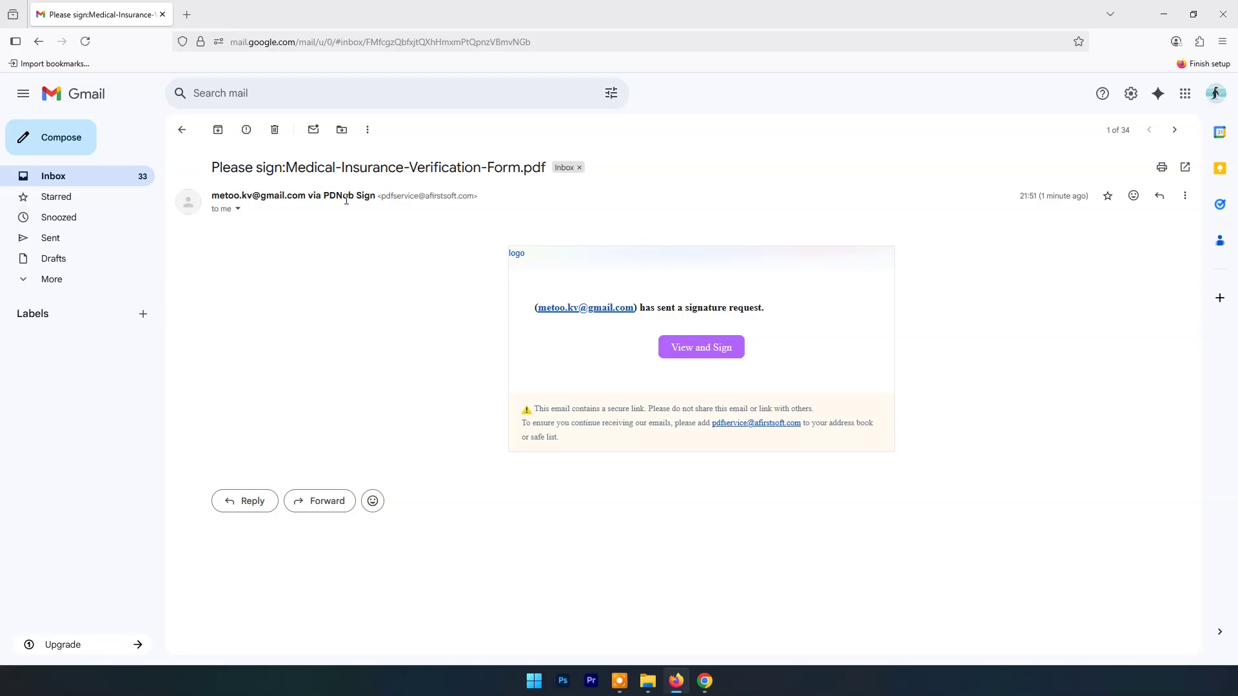
click(703, 352)
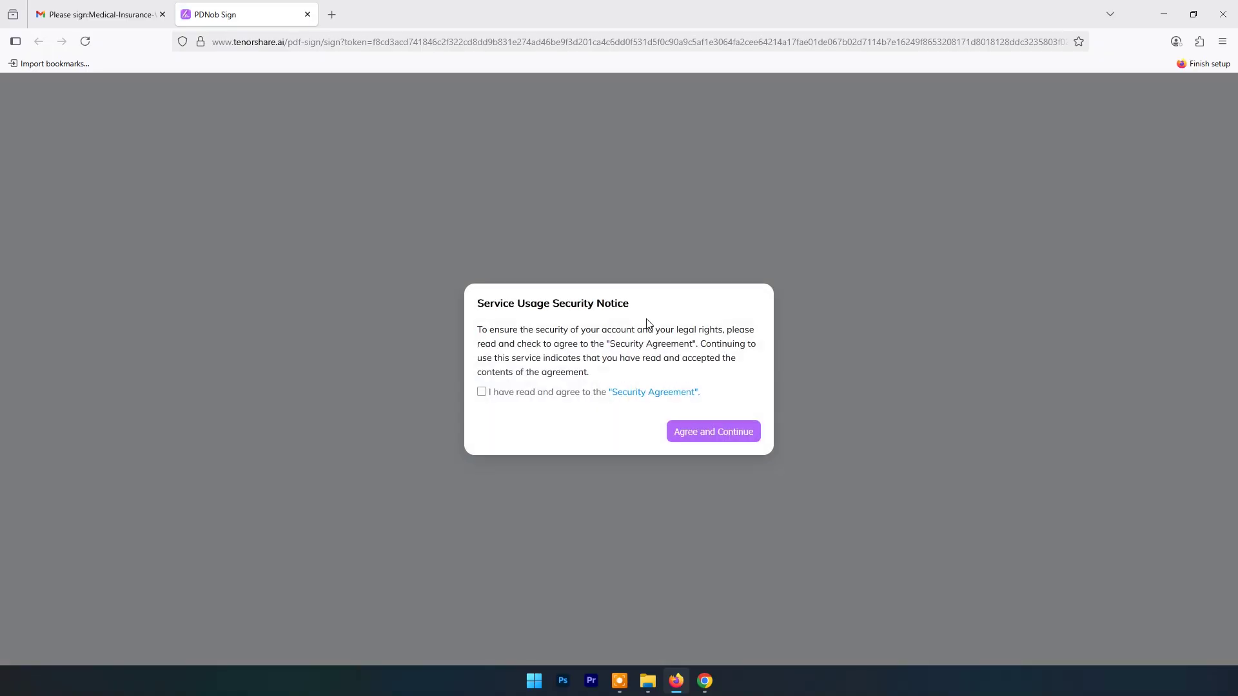
Step: Accept the security notice and try font and hand-drawn signatures in the Signature field
click(482, 392)
click(733, 432)
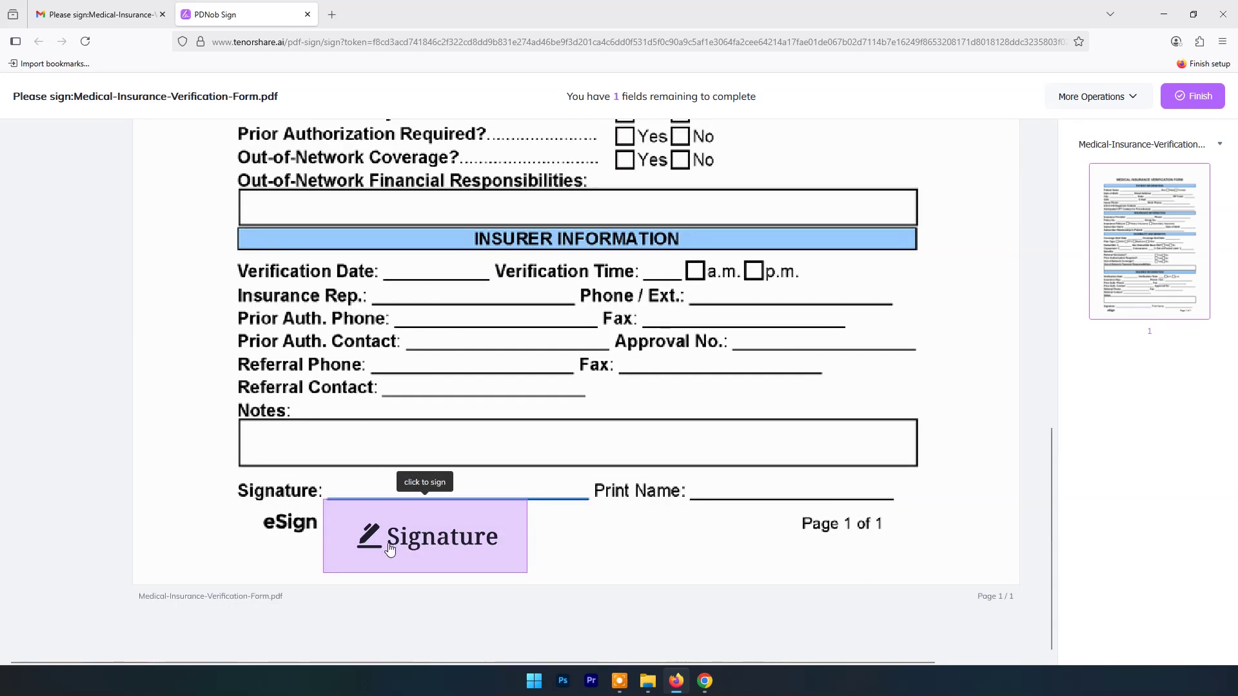
click(385, 520)
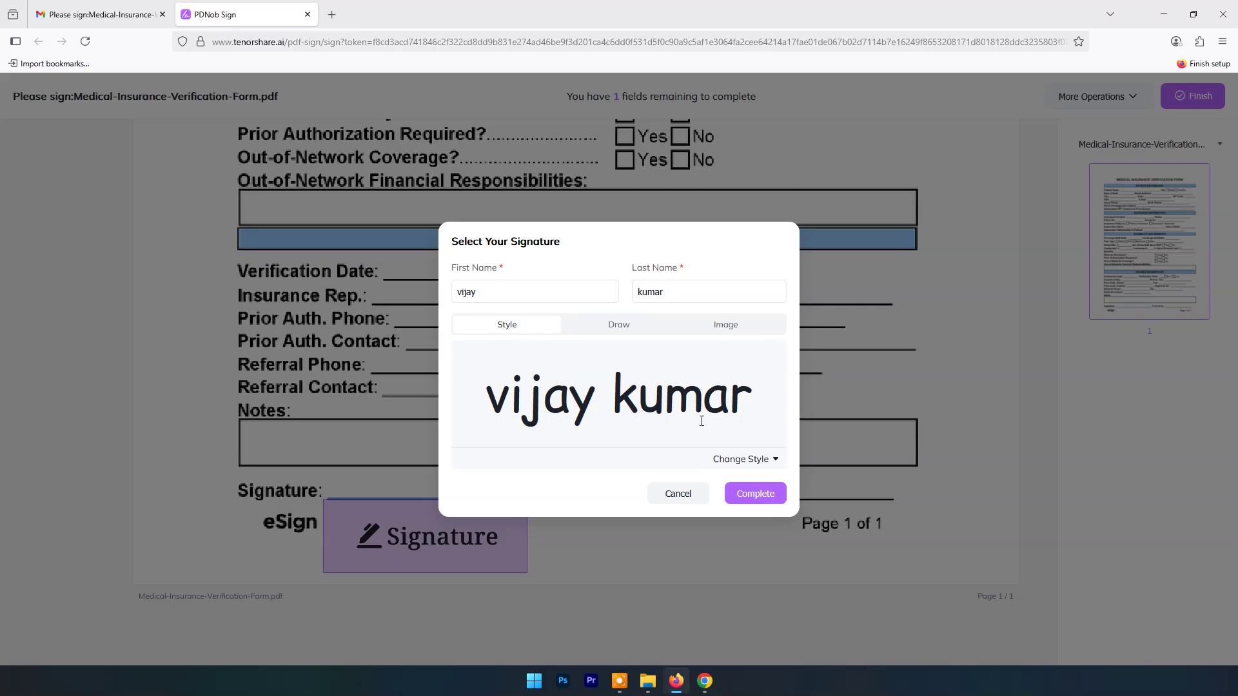
click(773, 462)
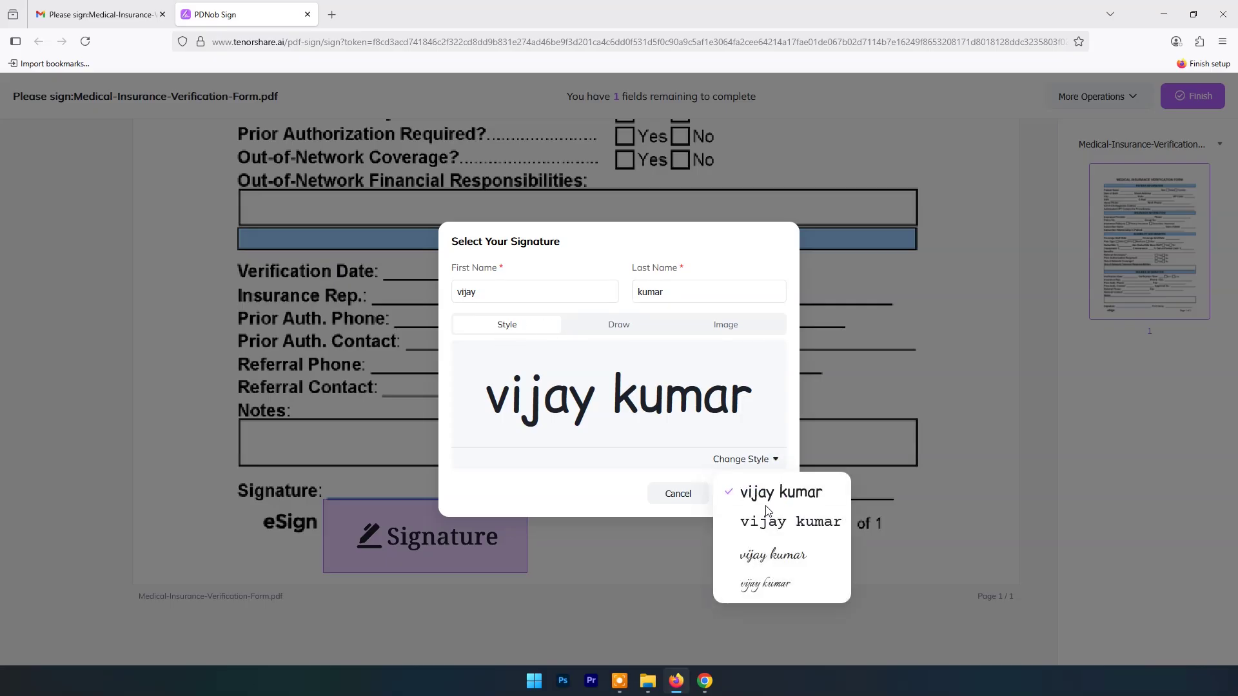
click(623, 327)
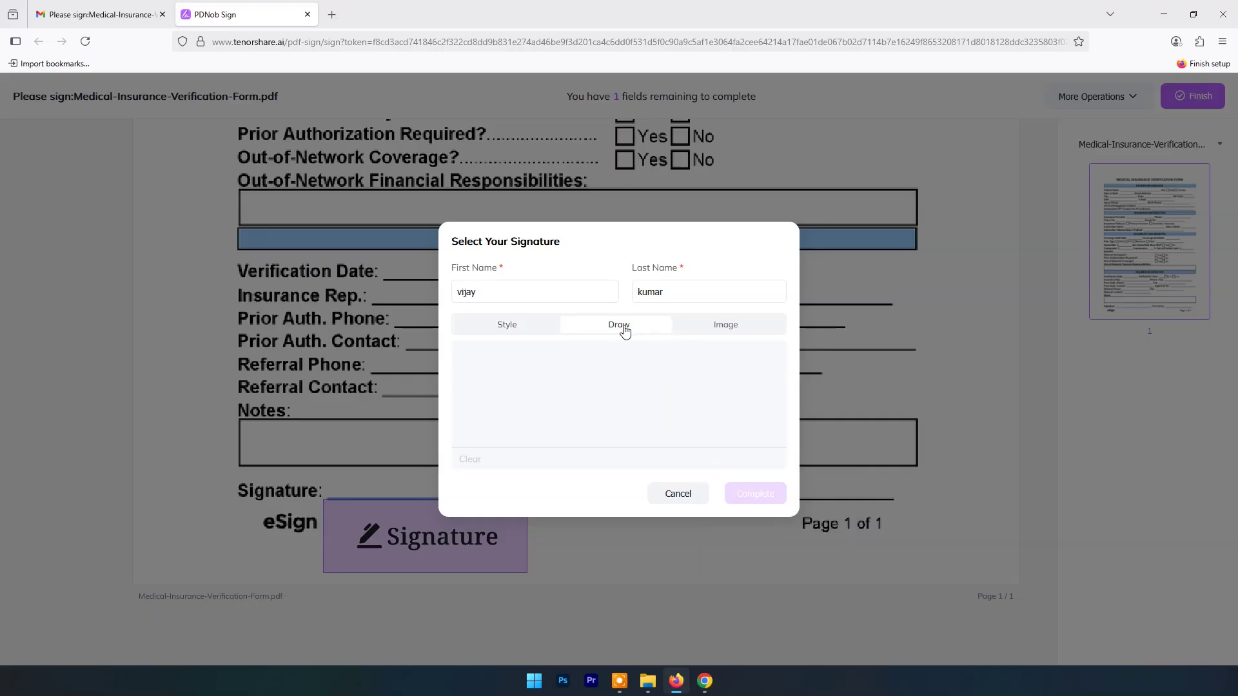
mouse_move(488, 399)
mouse_down()
mouse_move(521, 399)
mouse_move(572, 434)
mouse_move(583, 390)
mouse_move(606, 390)
mouse_move(595, 439)
mouse_move(642, 396)
mouse_up()
click(529, 382)
click(549, 400)
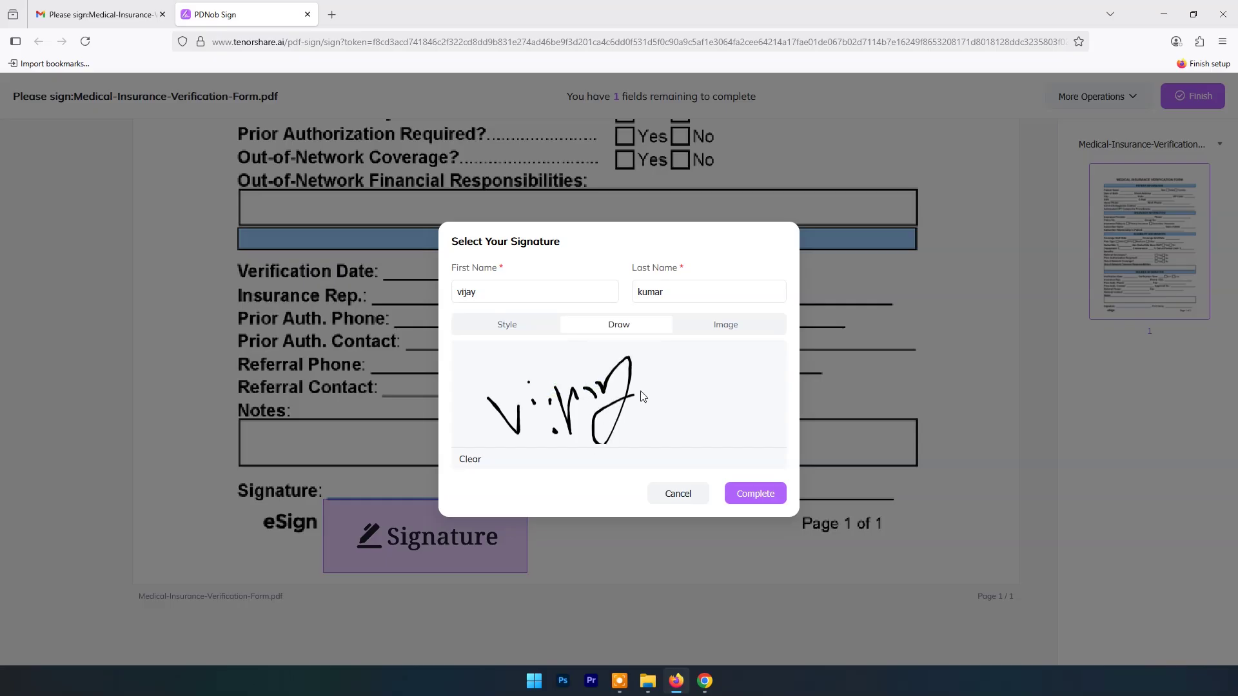
Step: Sign the field with the uploaded signature 2 image and submit the form
click(718, 329)
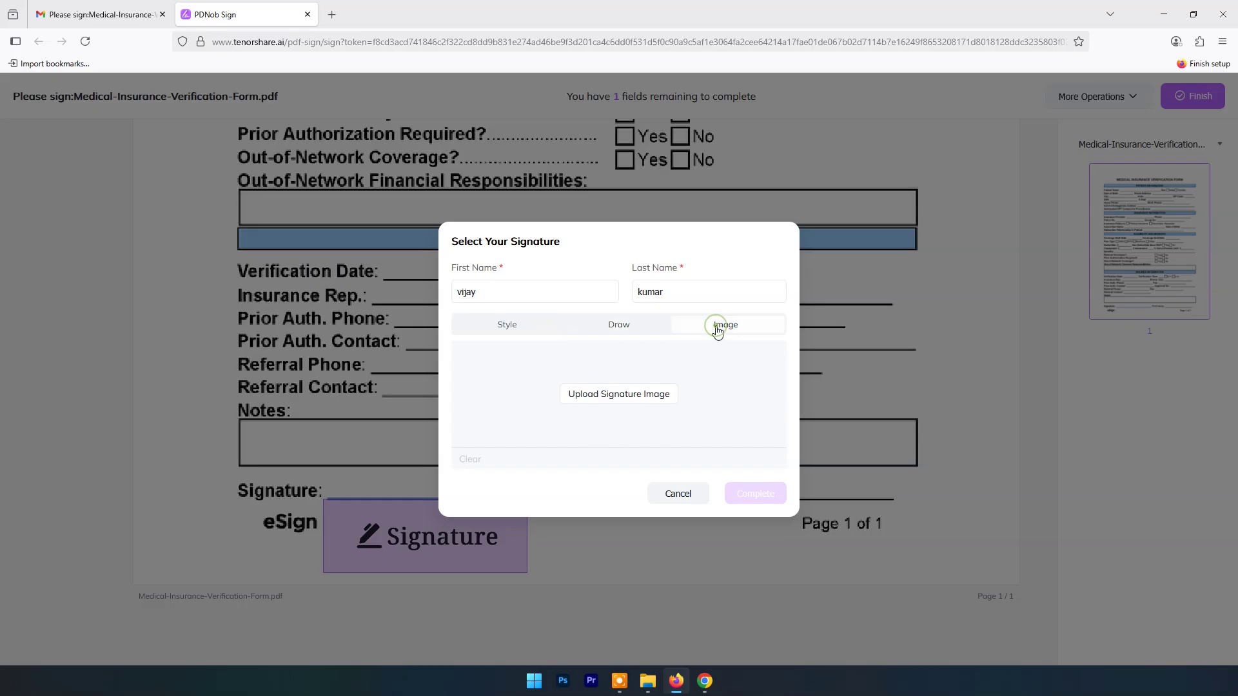
click(621, 395)
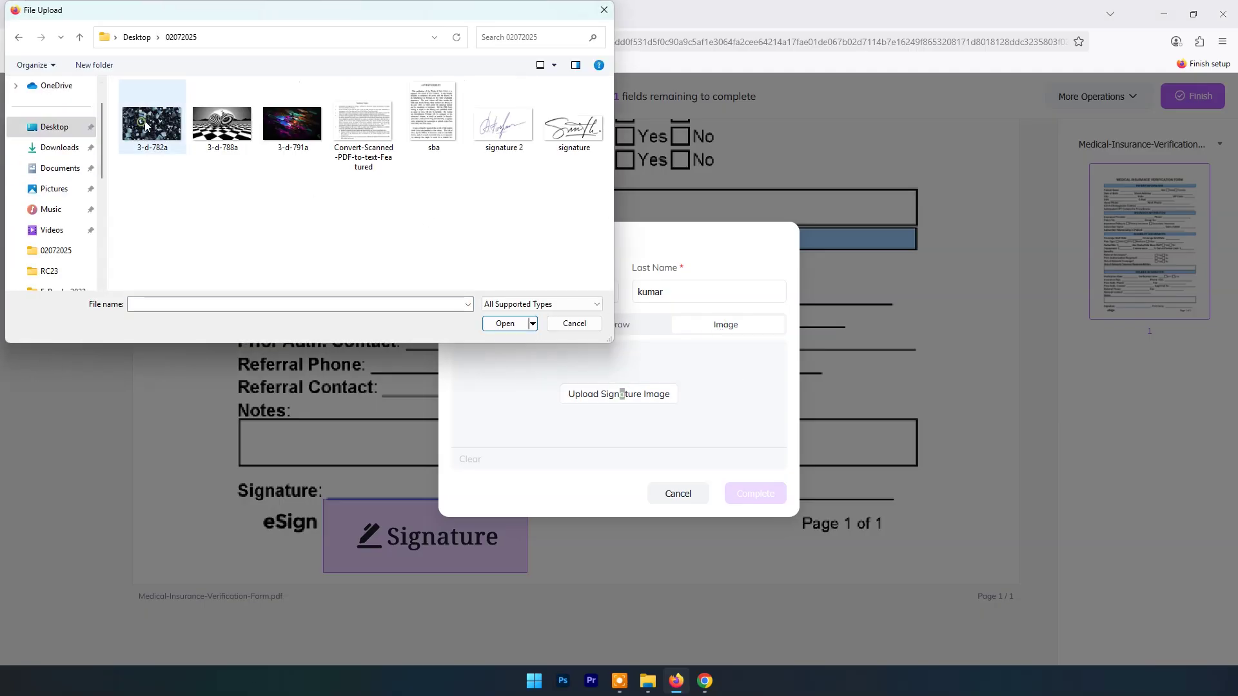
click(494, 141)
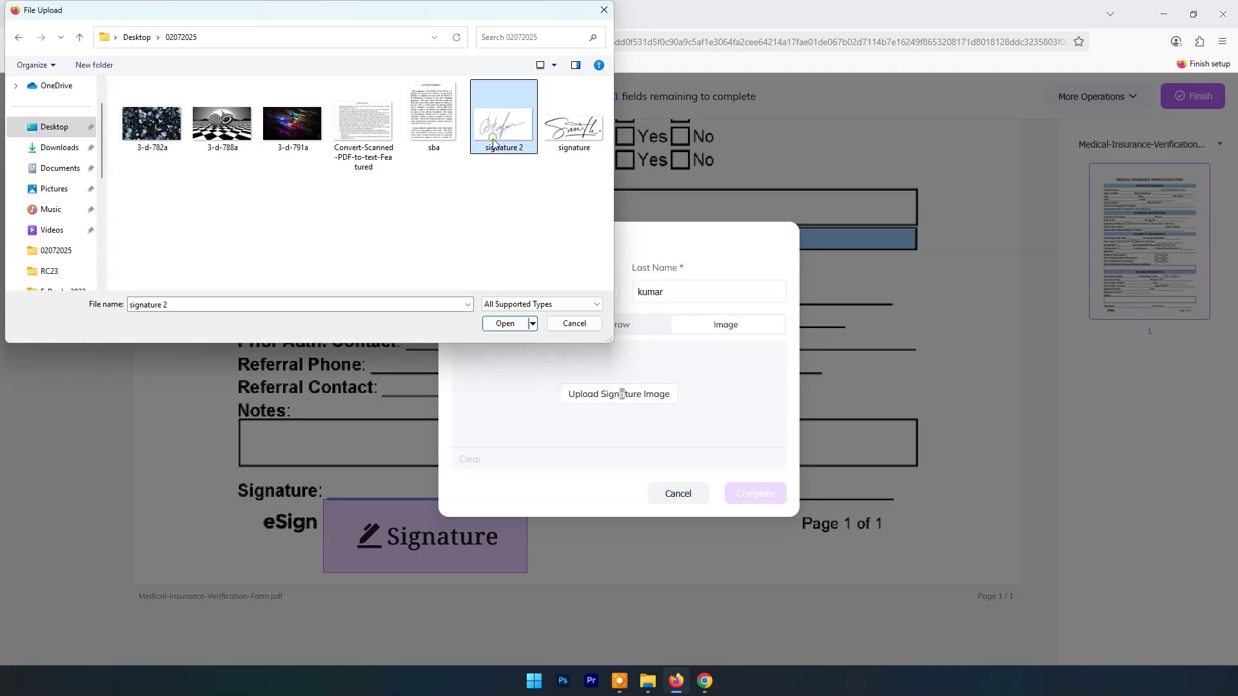
click(516, 324)
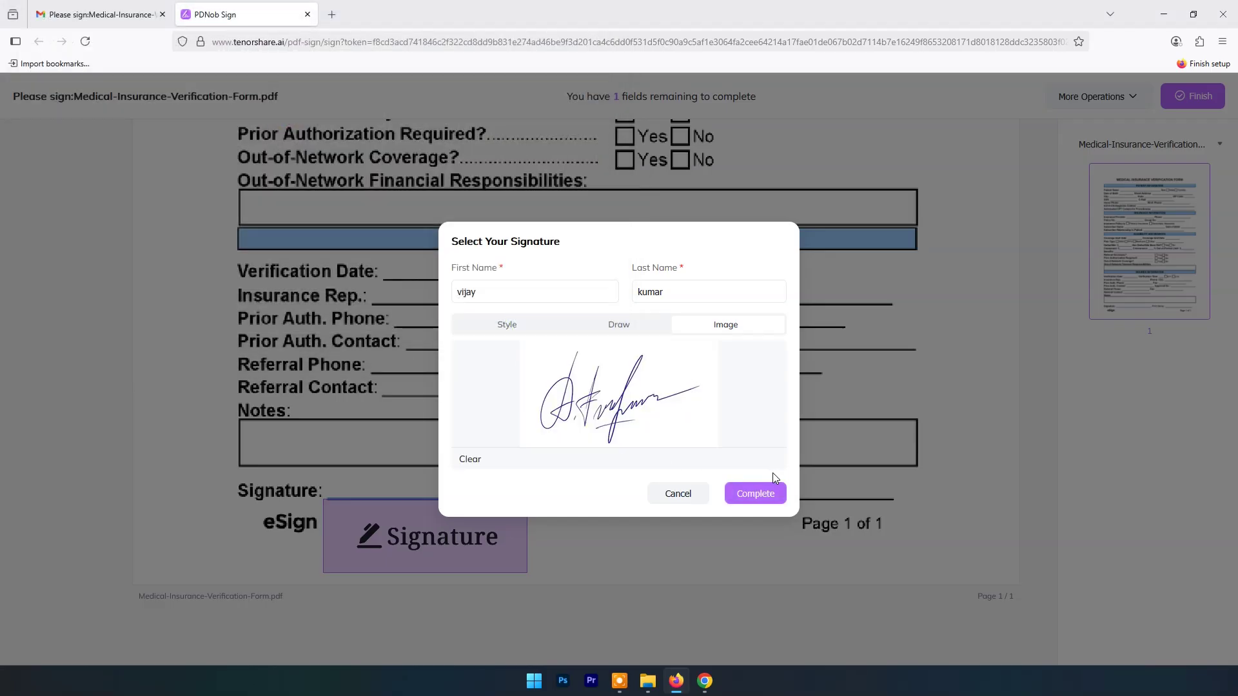
click(756, 496)
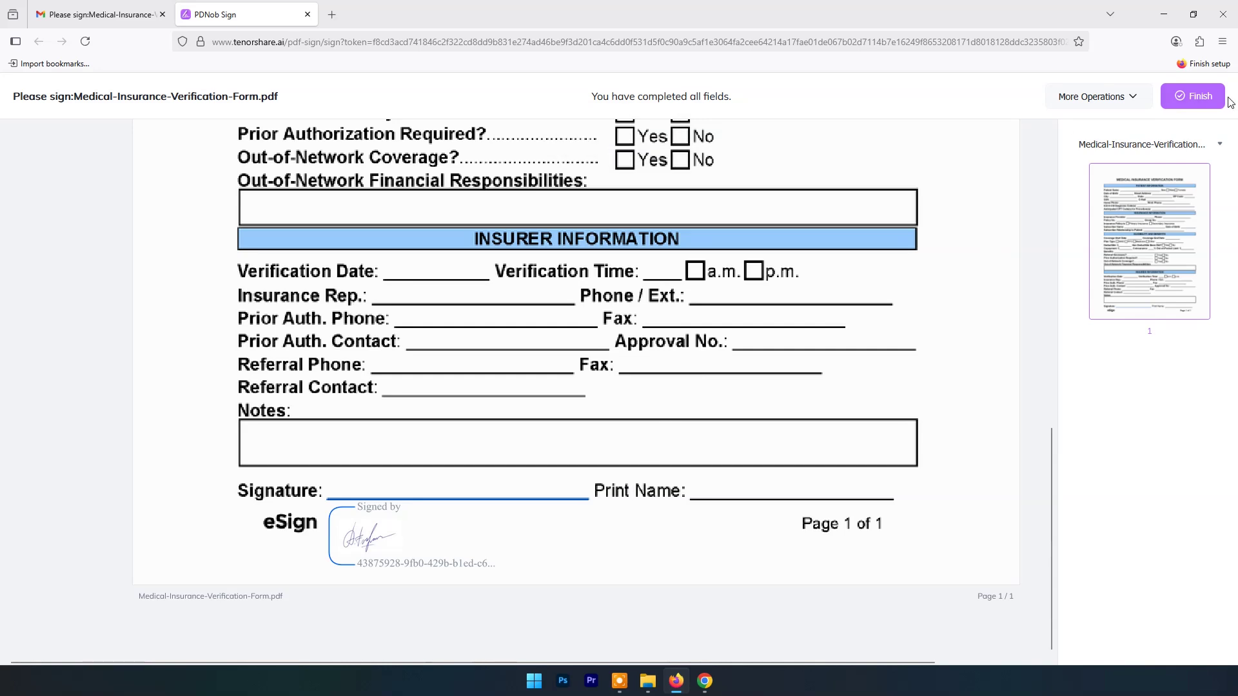
click(1183, 104)
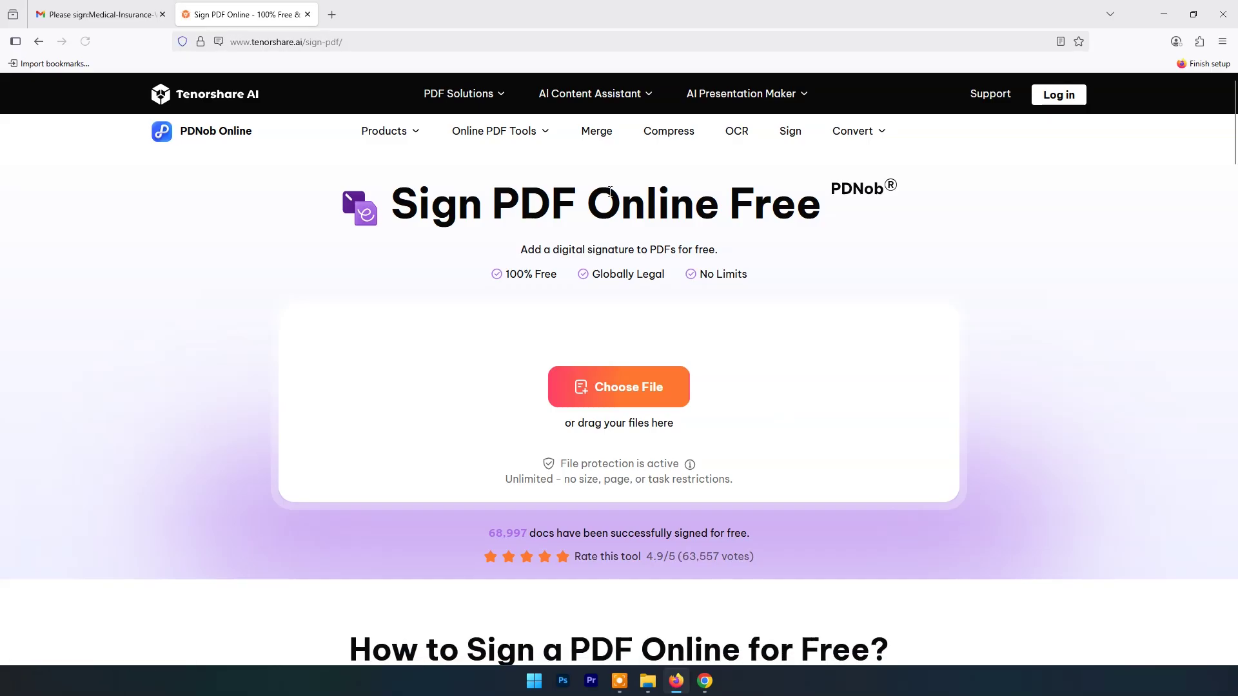
Step: Download the signed insurance form as a PDF from the Completed documents list
click(704, 683)
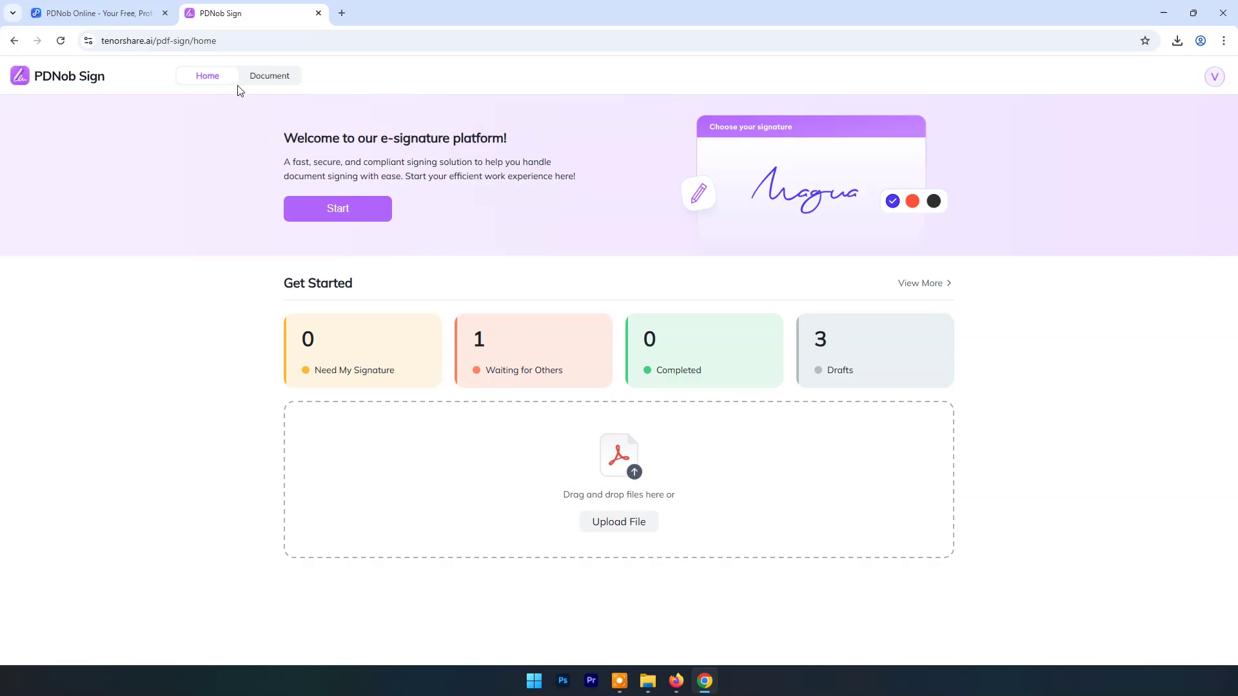
click(272, 77)
click(208, 77)
click(674, 363)
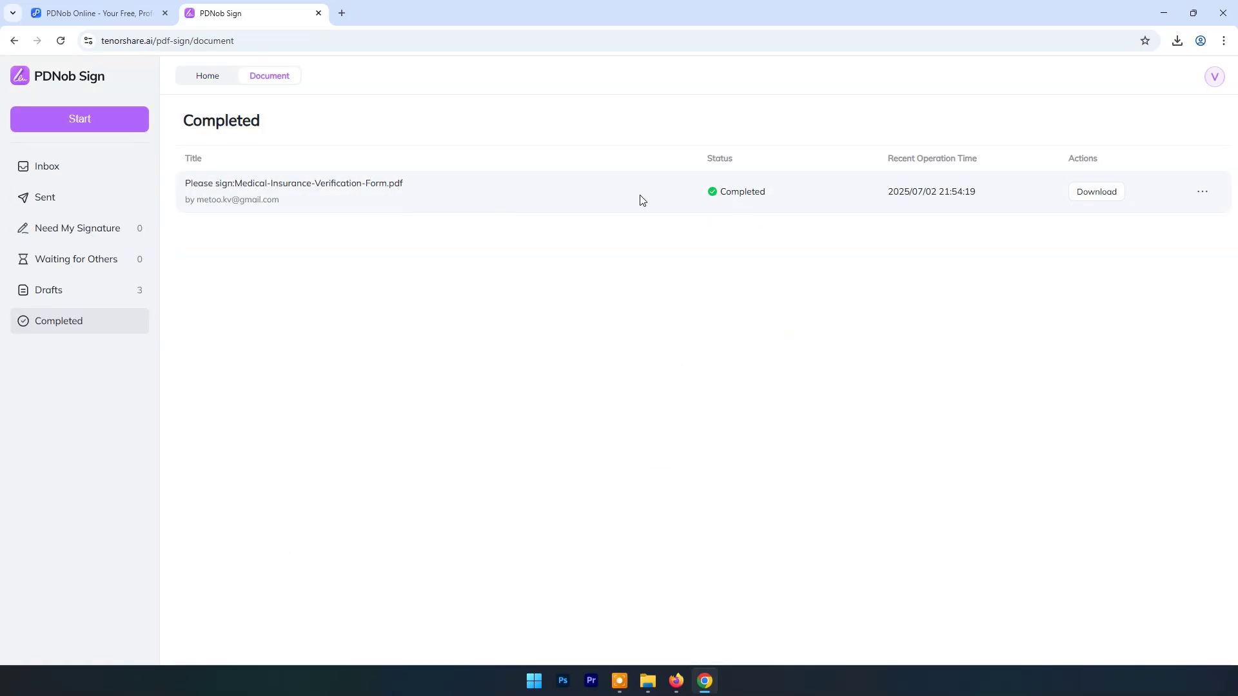
click(1099, 192)
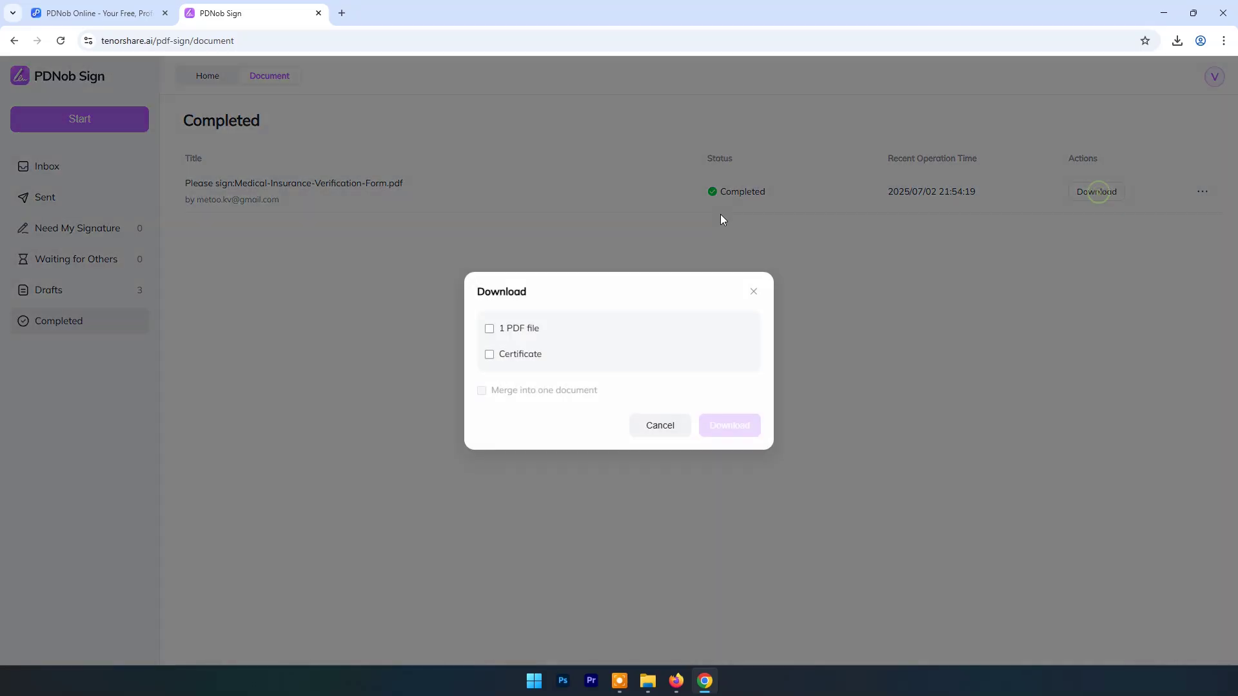
click(490, 329)
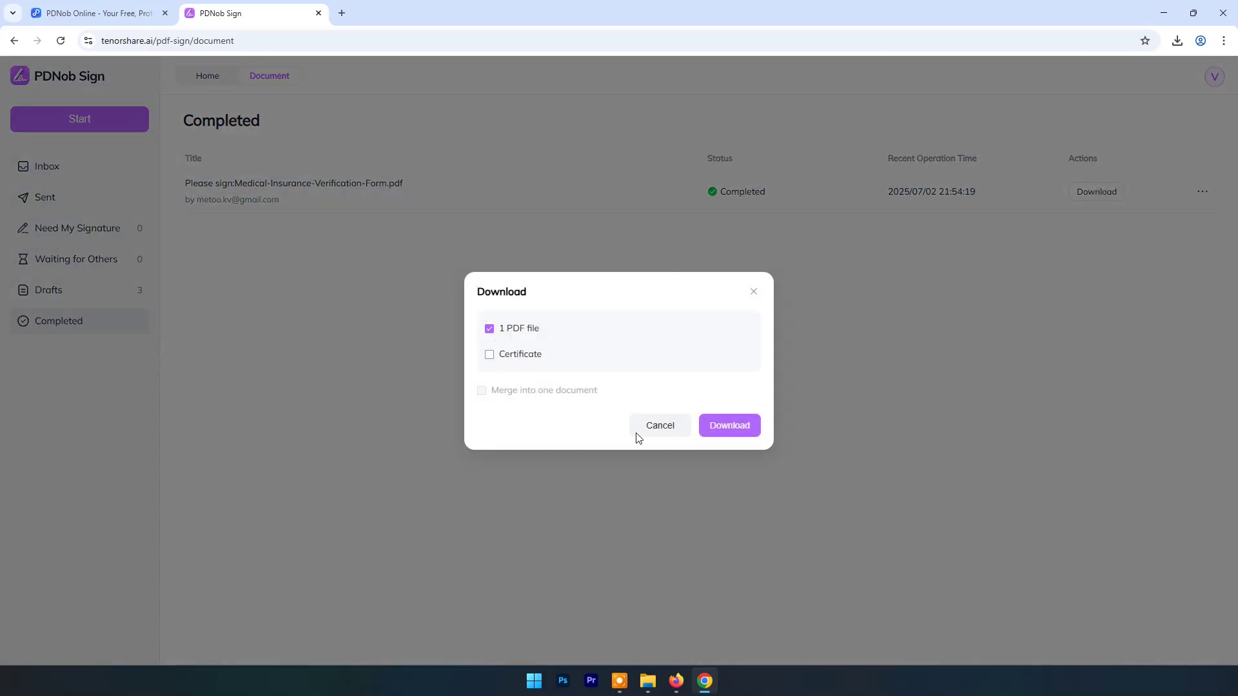
click(725, 427)
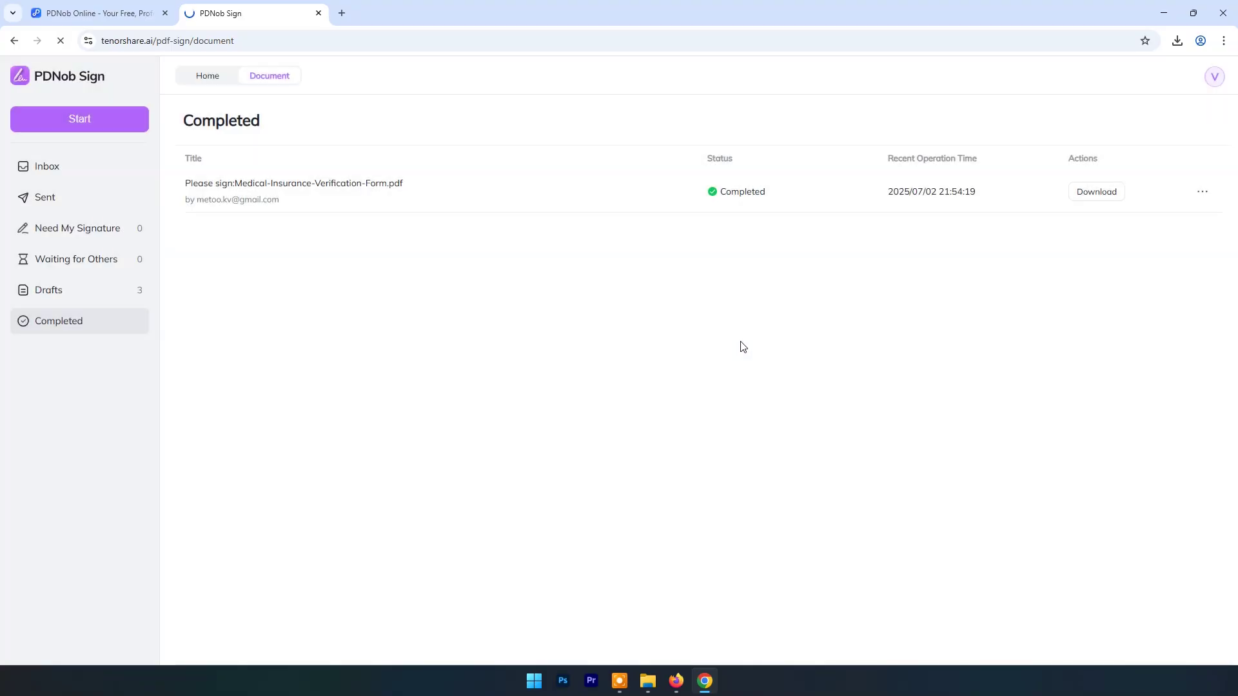
Step: Open the downloaded signed PDF, zoom in to check its eSign stamp, then return Home
click(1146, 74)
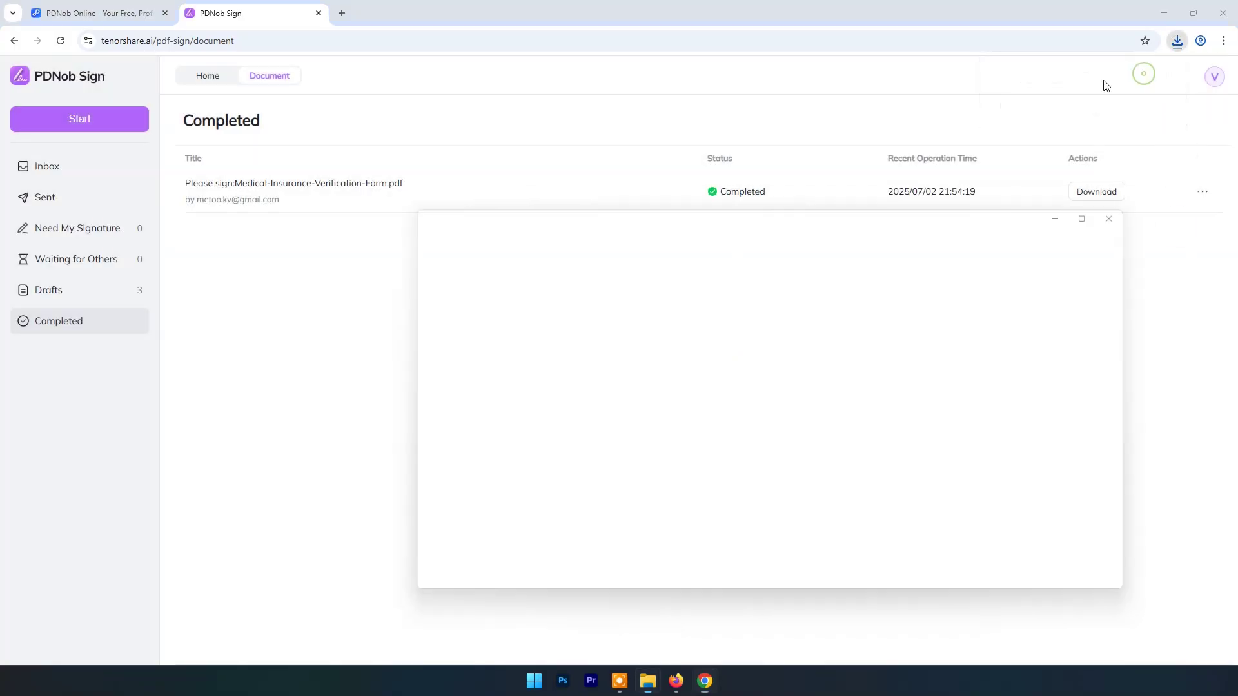
double_click(830, 323)
scroll(830, 277, down, 3)
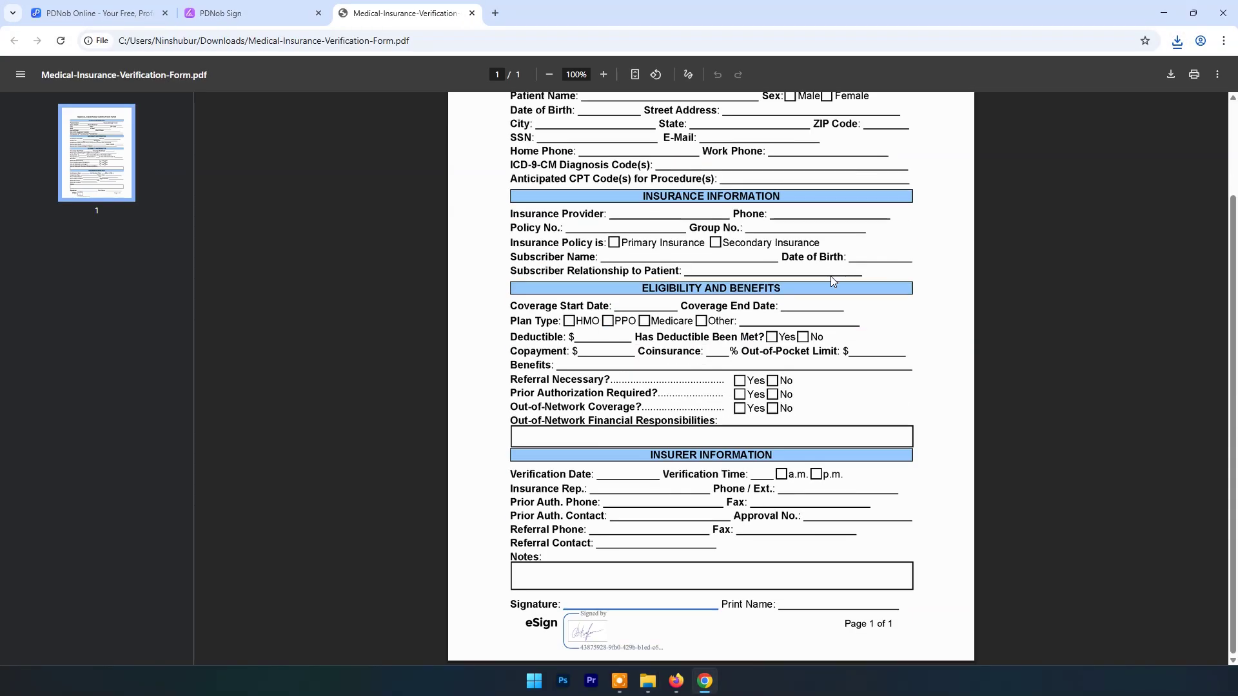
key(ctrl+plus)
key(ctrl+plus)
key(ctrl+plus)
key(ctrl+plus)
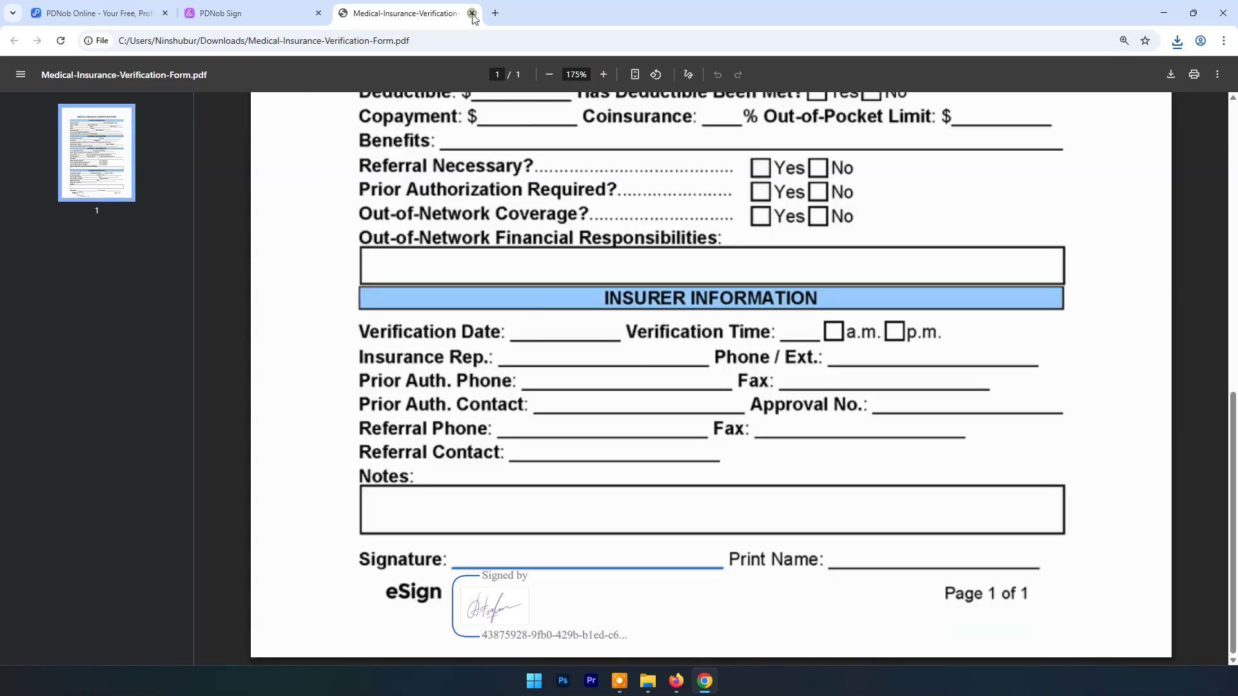
click(472, 14)
click(200, 79)
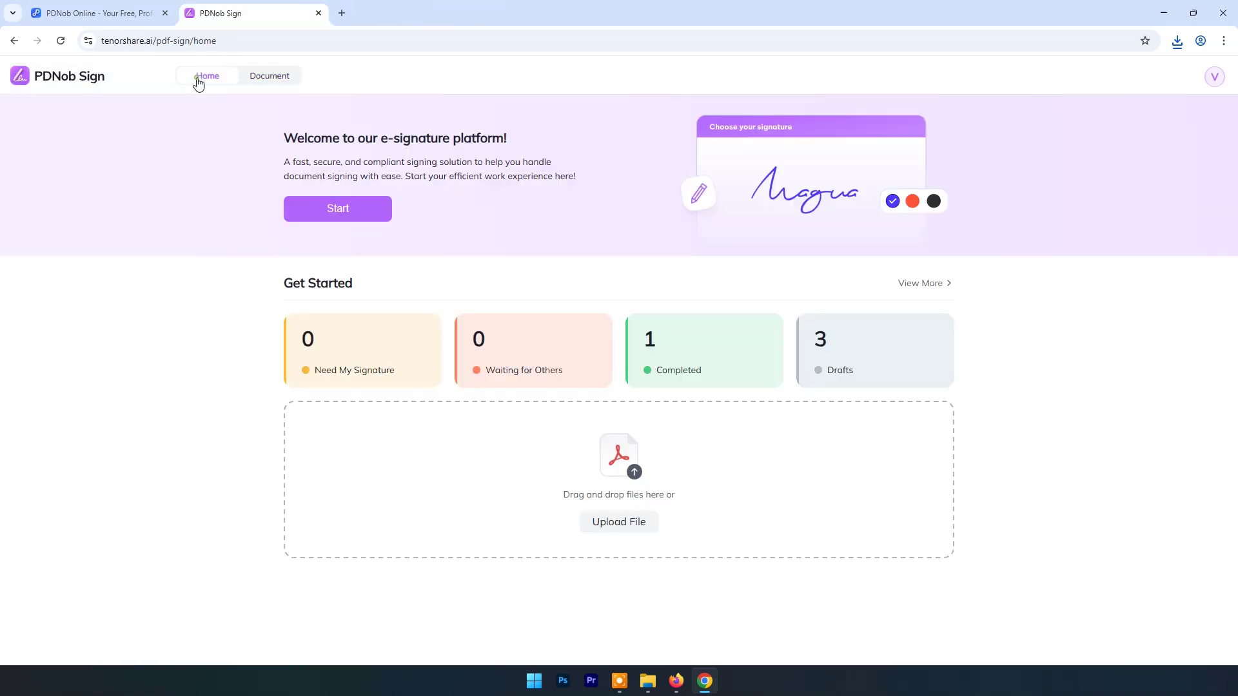
Step: Open the account avatar menu to reach the PDNob PDF editor Free Download page
click(1217, 77)
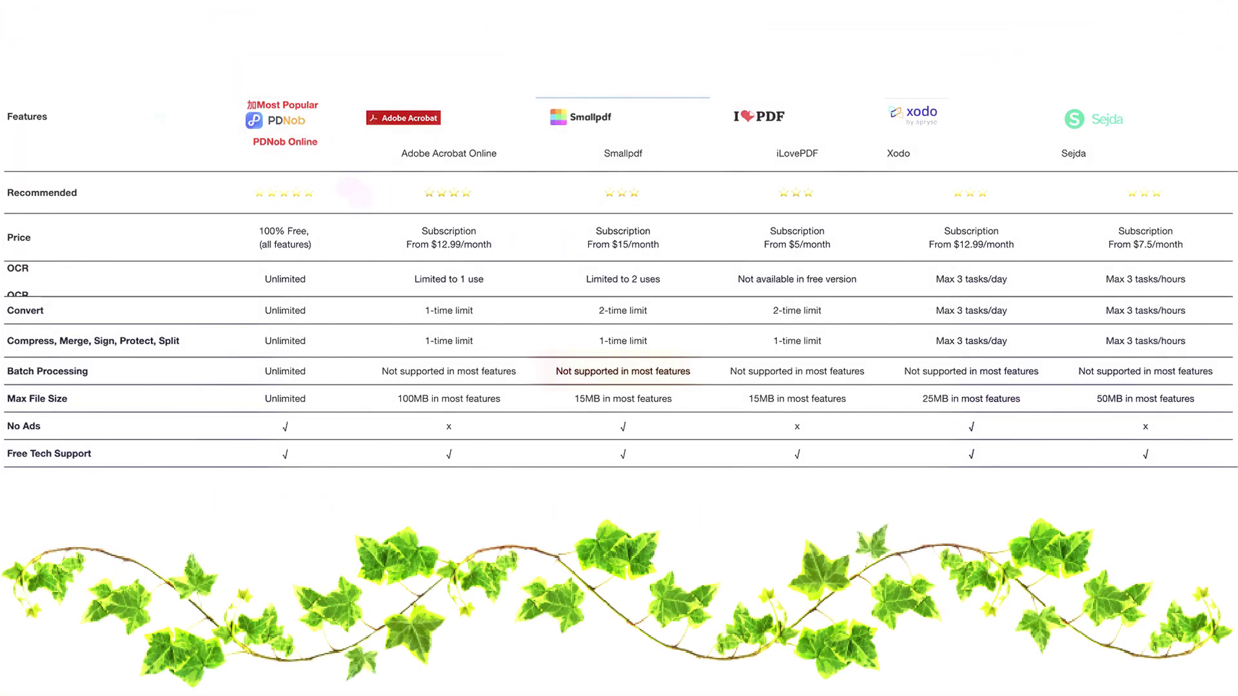